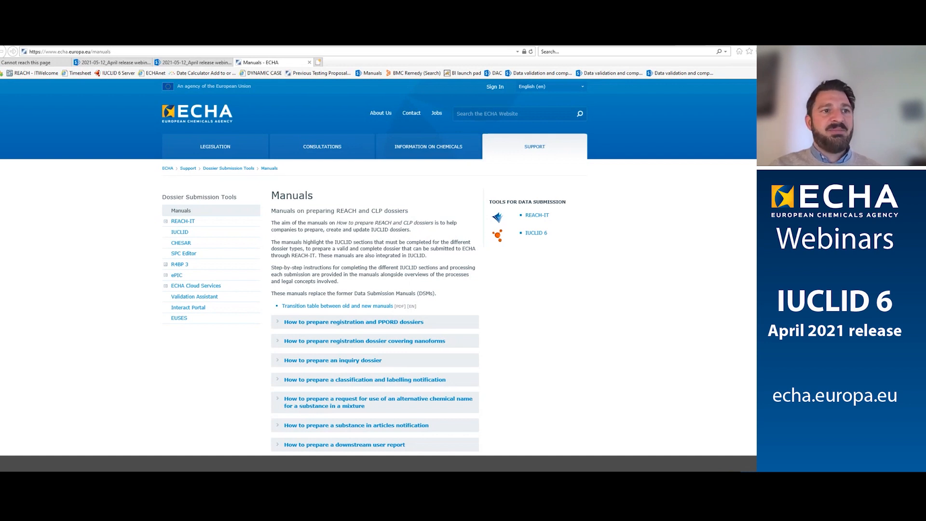
Step: Review the list of manuals for preparing REACH and CLP dossiers on the ECHA Manuals page
scroll(493, 295, "down", 3)
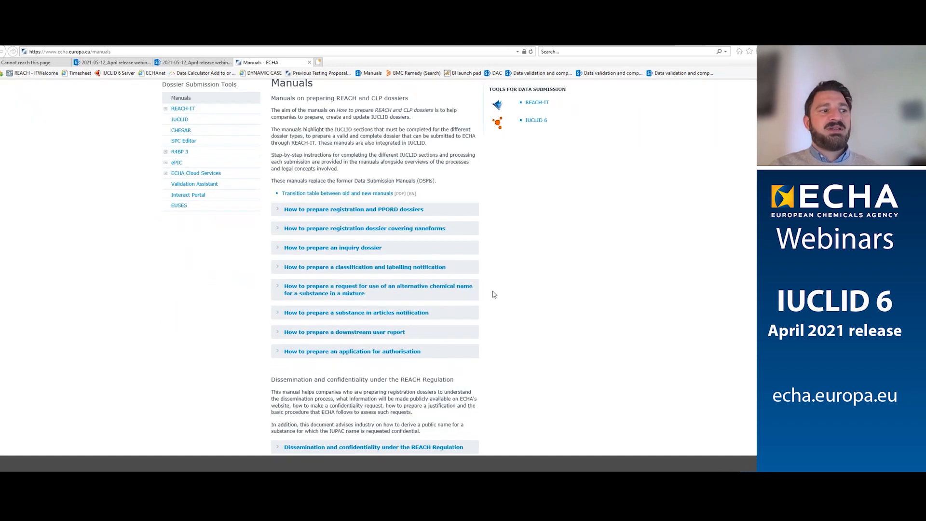
scroll(638, 263, "down", 1)
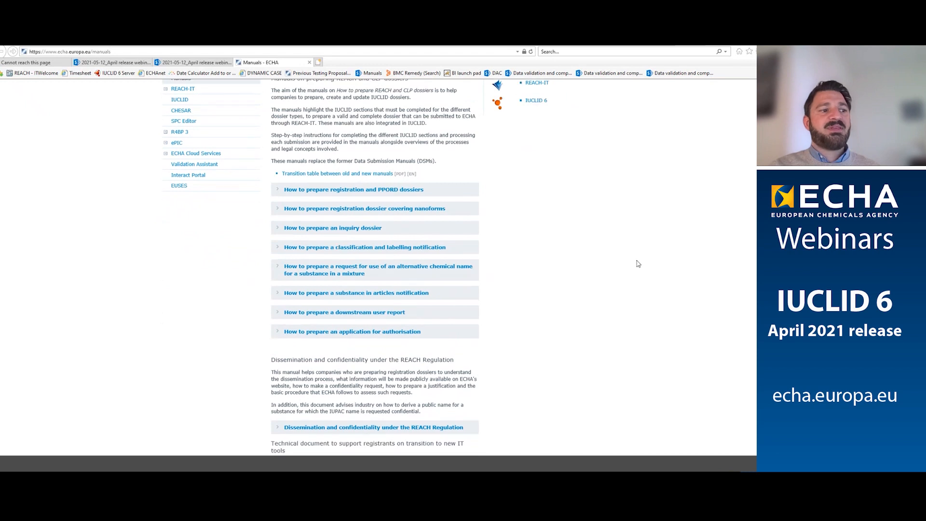
scroll(638, 264, "down", 2)
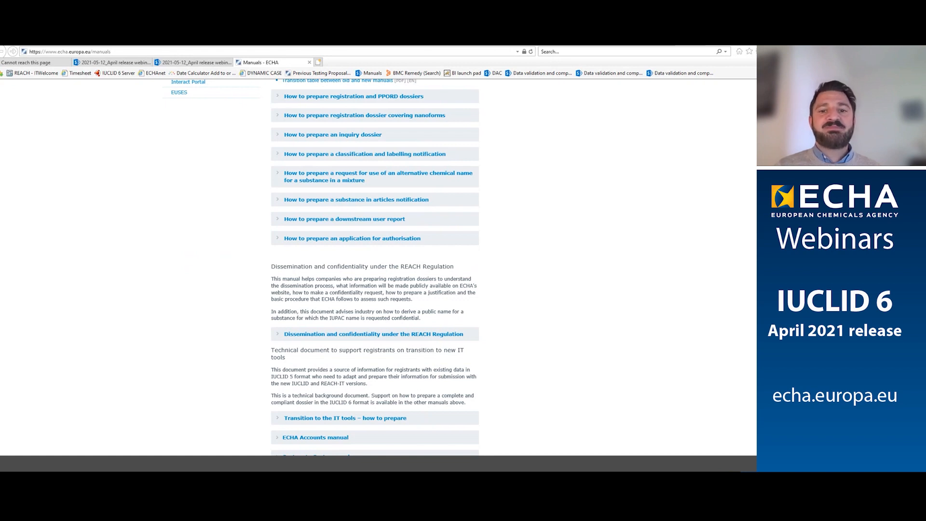
key("alt+Tab")
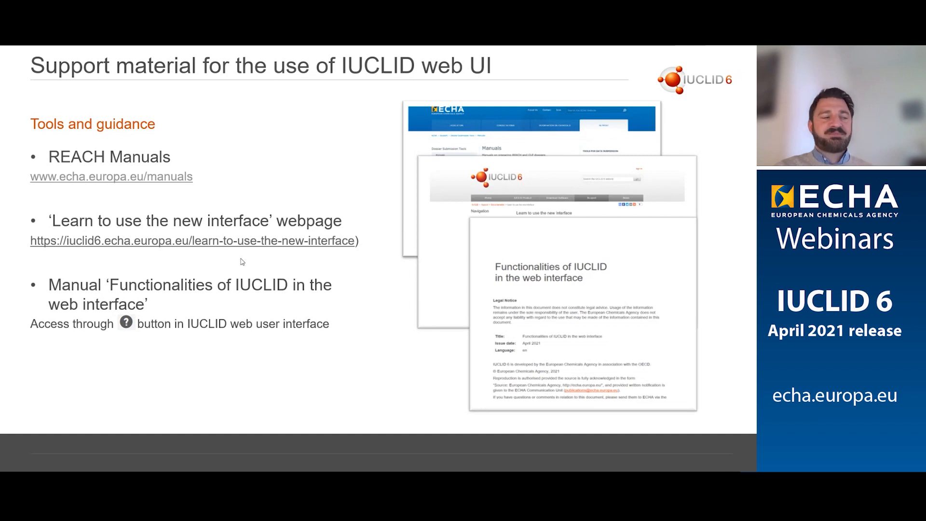
Step: Switch to the IUCLID 6 dashboard and look through its main navigation menu
left_click(242, 242)
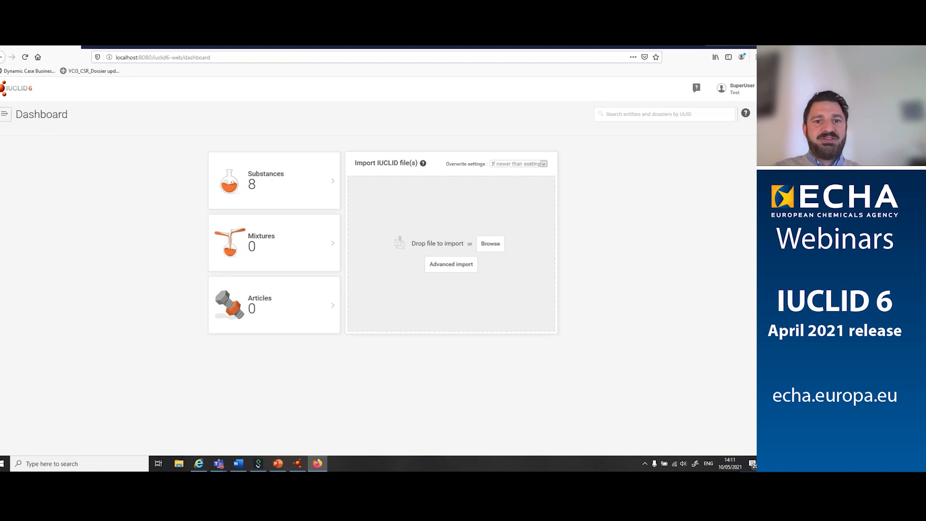
left_click(4, 116)
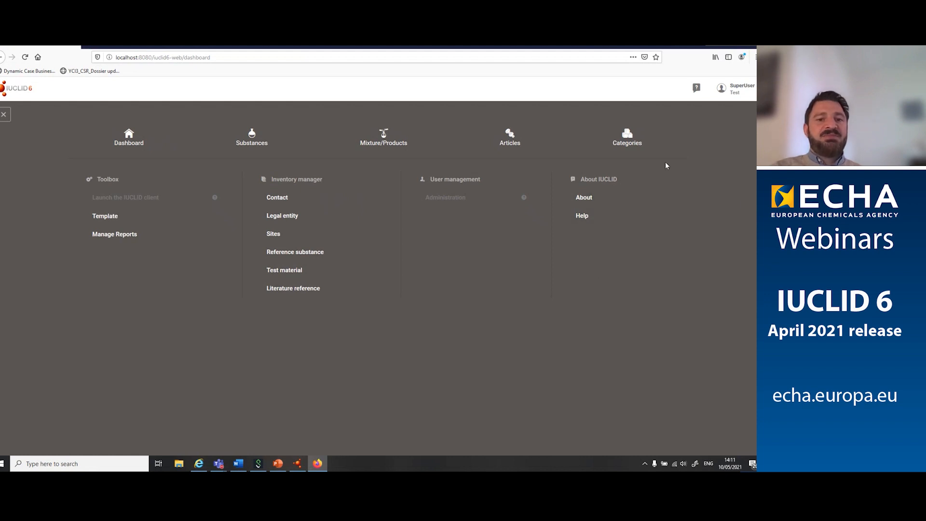
left_click(4, 114)
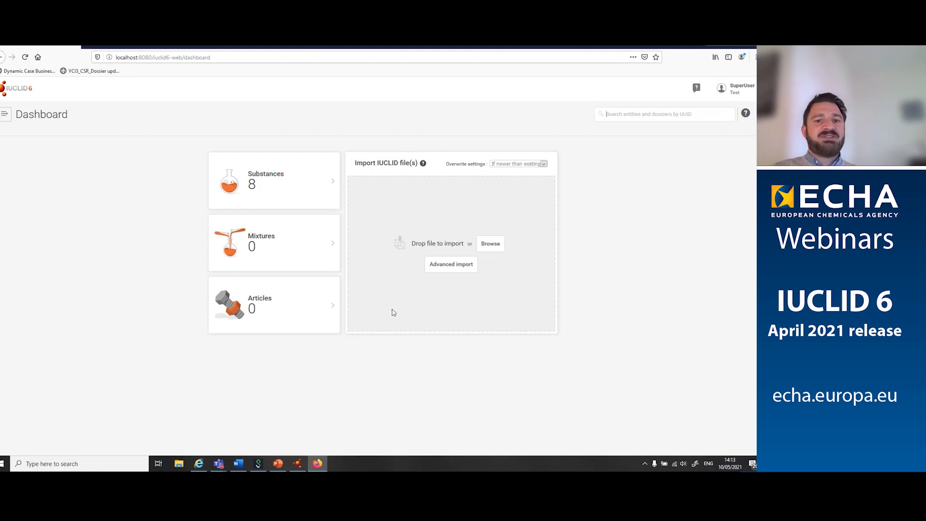
Step: From the Substances list, create a new substance dataset named "test 3"
left_click(255, 184)
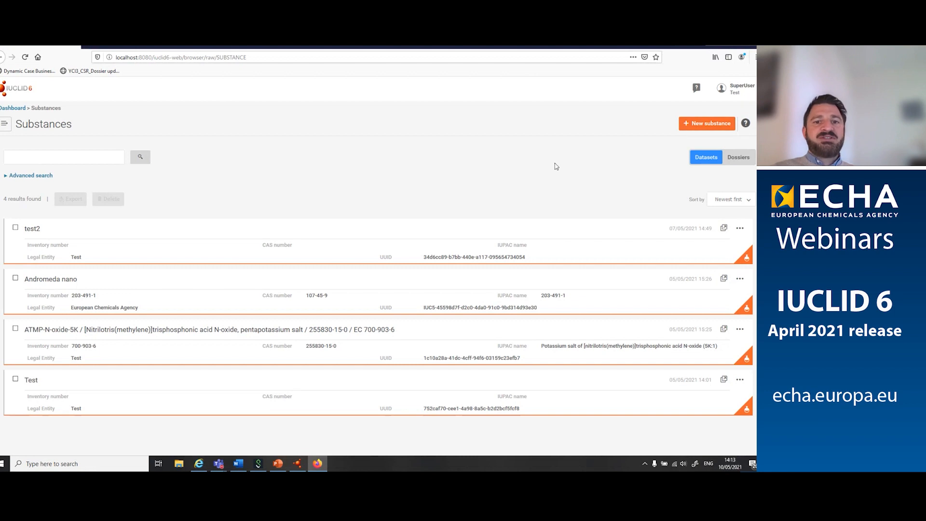
left_click(706, 124)
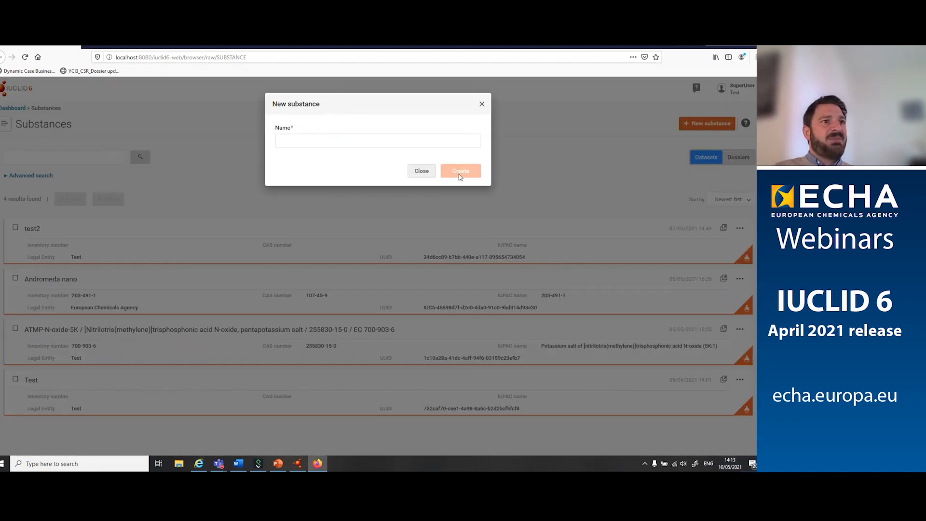
left_click(482, 104)
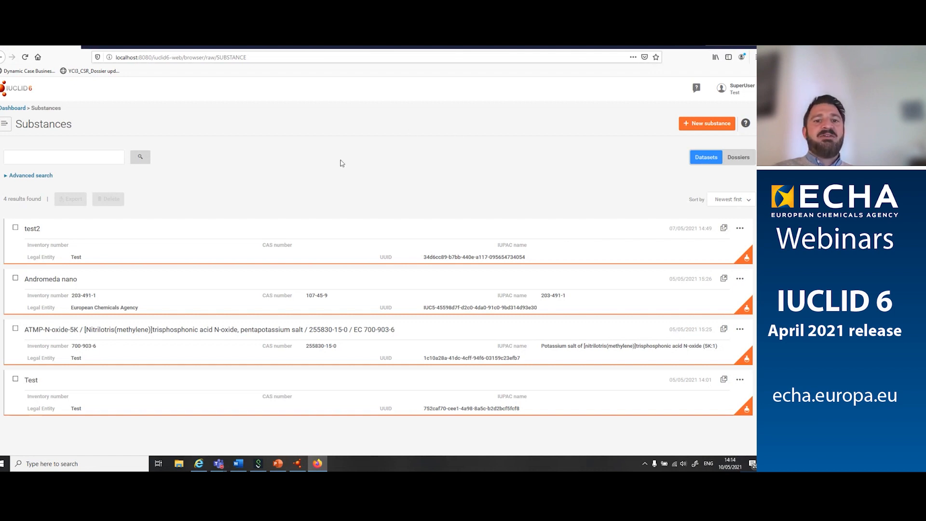
left_click(693, 126)
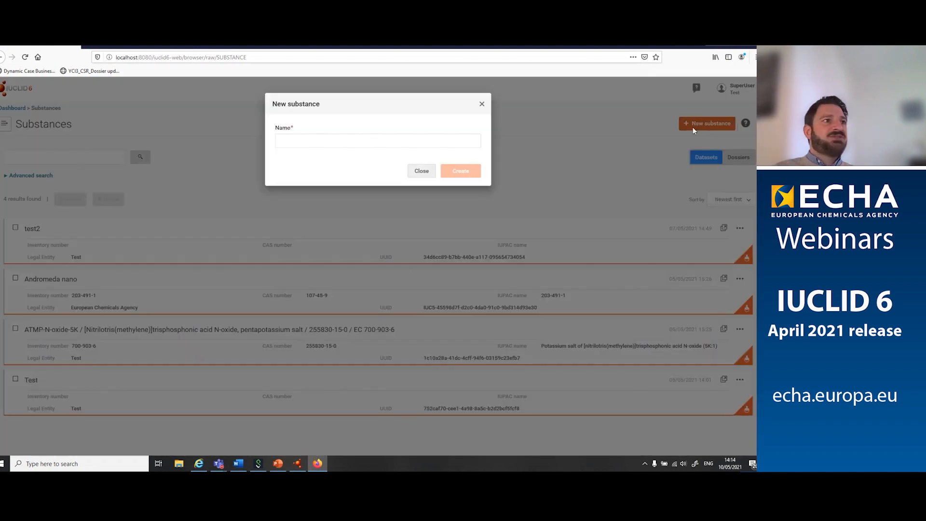
left_click(315, 139)
type("test 3")
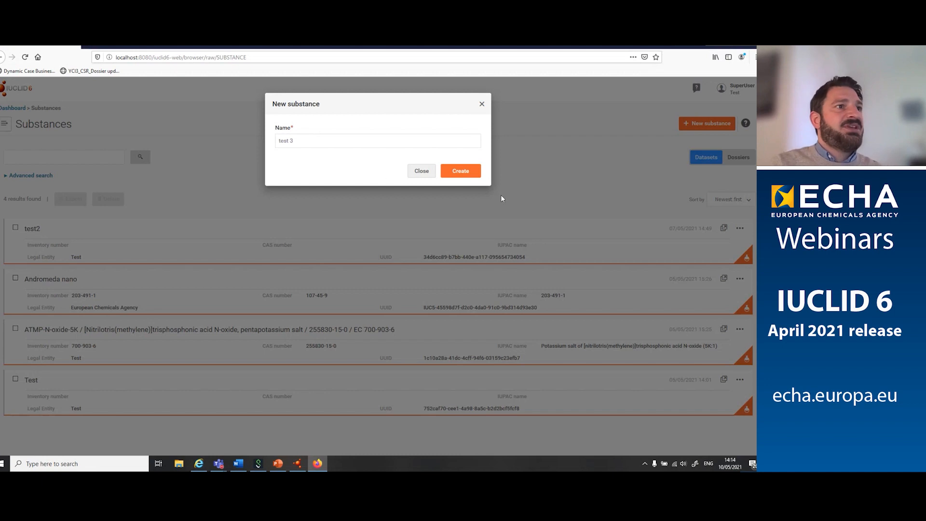
left_click(472, 174)
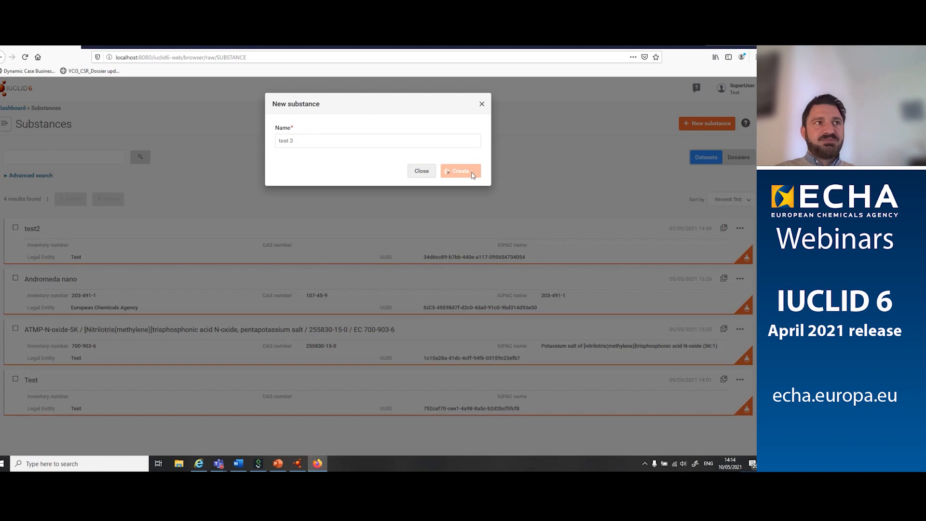
left_click(472, 174)
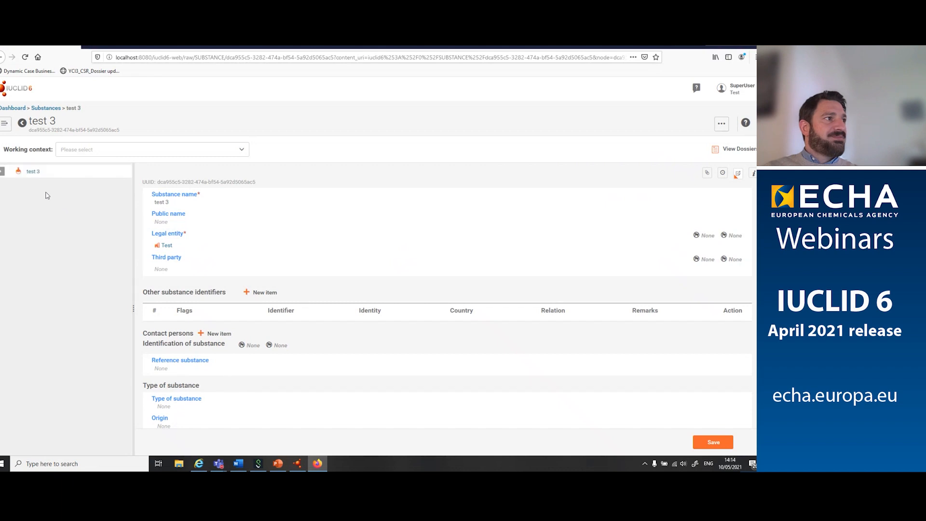
Step: Expand the table of contents of test 3 and apply the new working context "REACH Registration member of a joint submission - general case"
left_click(2, 171)
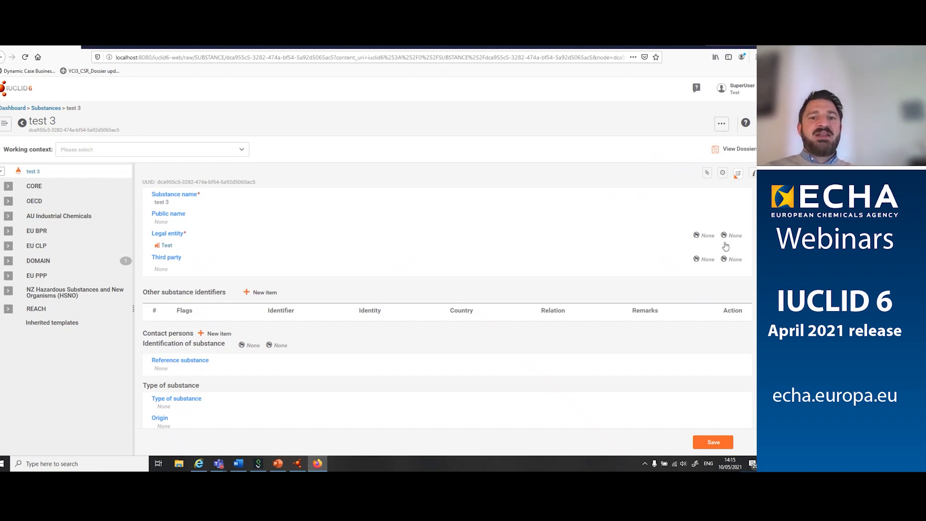
left_click(240, 151)
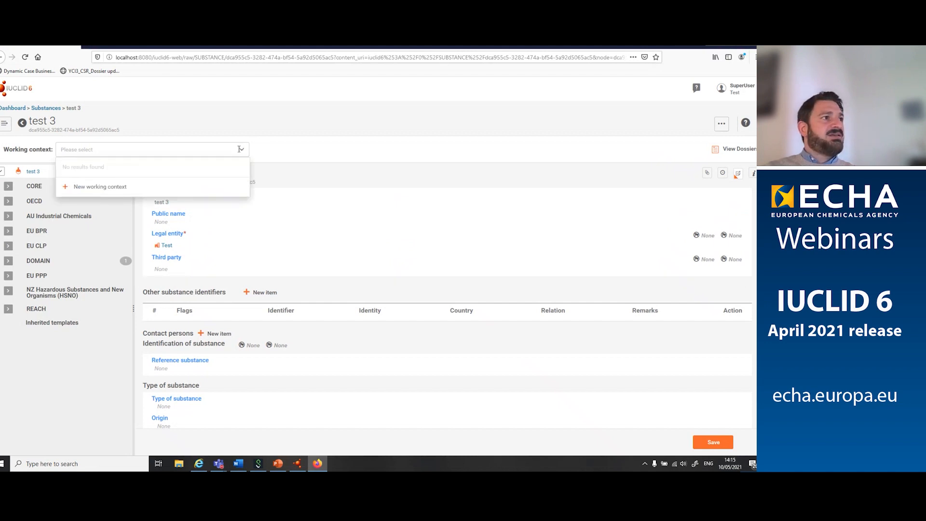
left_click(113, 186)
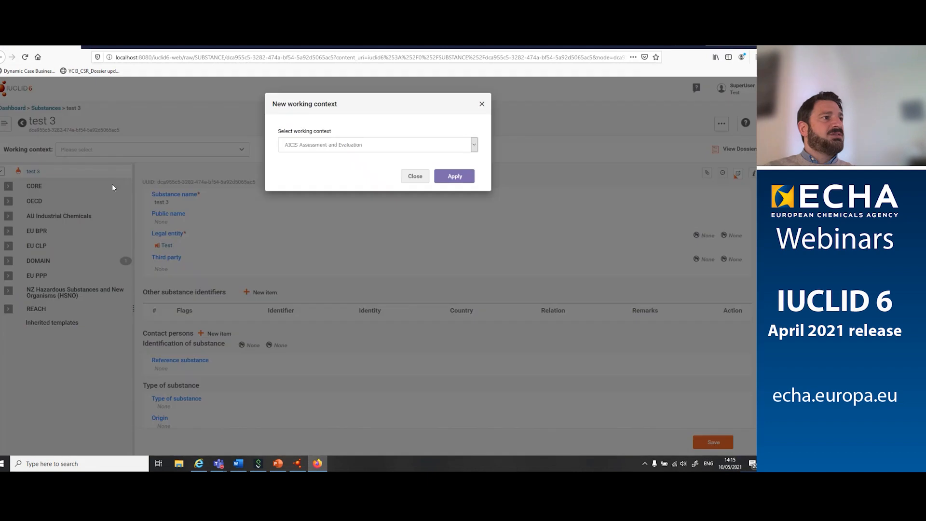
left_click(475, 146)
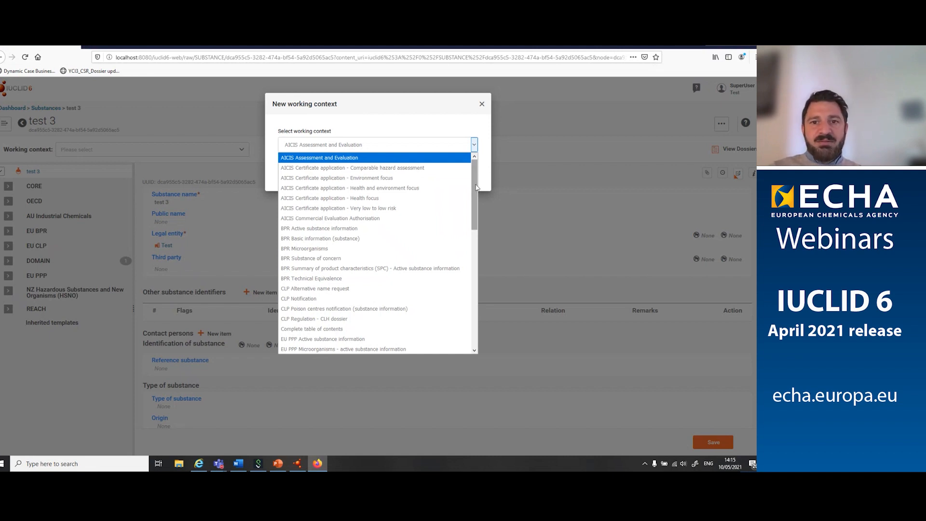
mouse_move(475, 187)
left_mouse_down()
mouse_move(494, 251)
mouse_move(485, 311)
left_mouse_up()
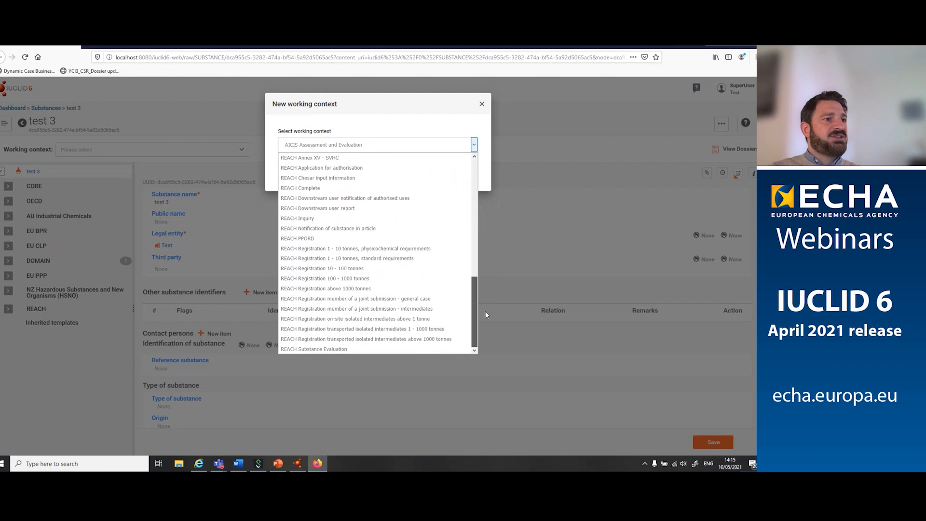
left_click(393, 299)
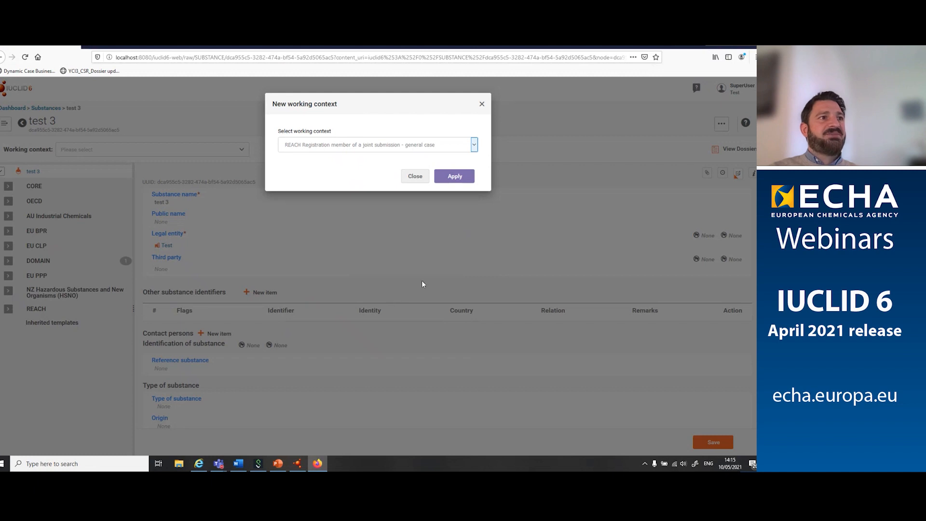
left_click(453, 176)
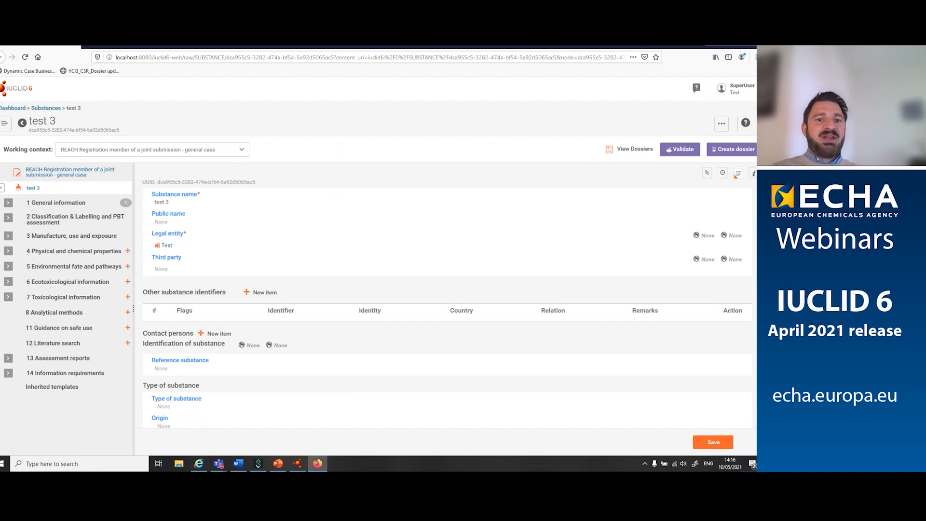
Step: Open the test2 substance, expand its sections and display the "REACH Registration above 1000 tonnes" dossier header
left_click(23, 123)
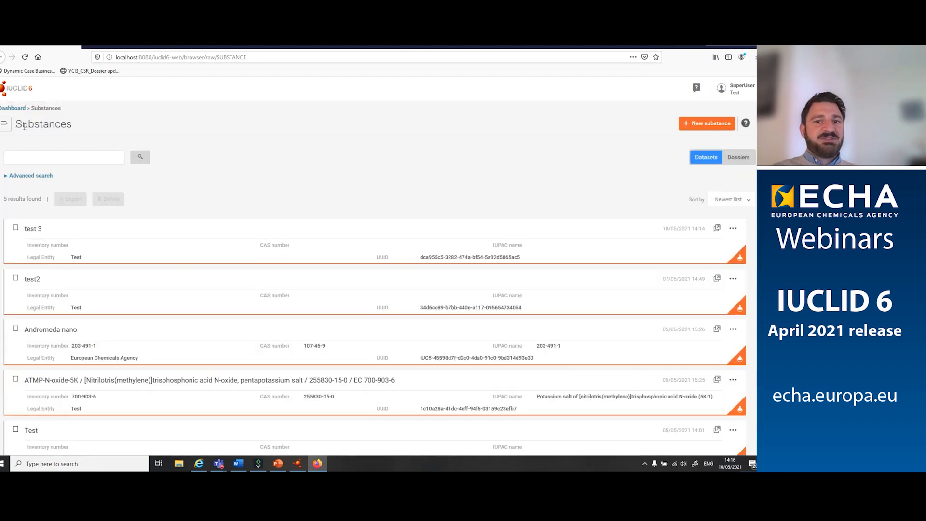
left_click(89, 296)
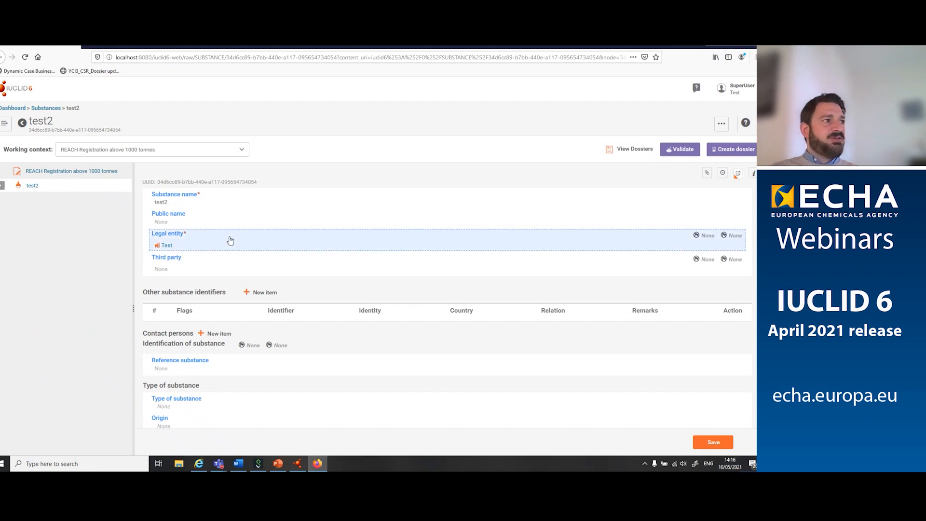
left_click(3, 186)
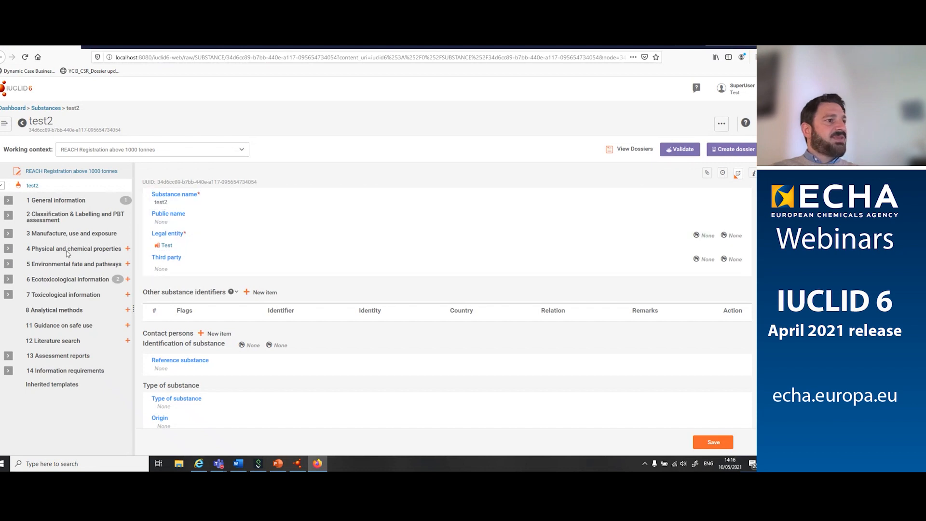
left_click(51, 172)
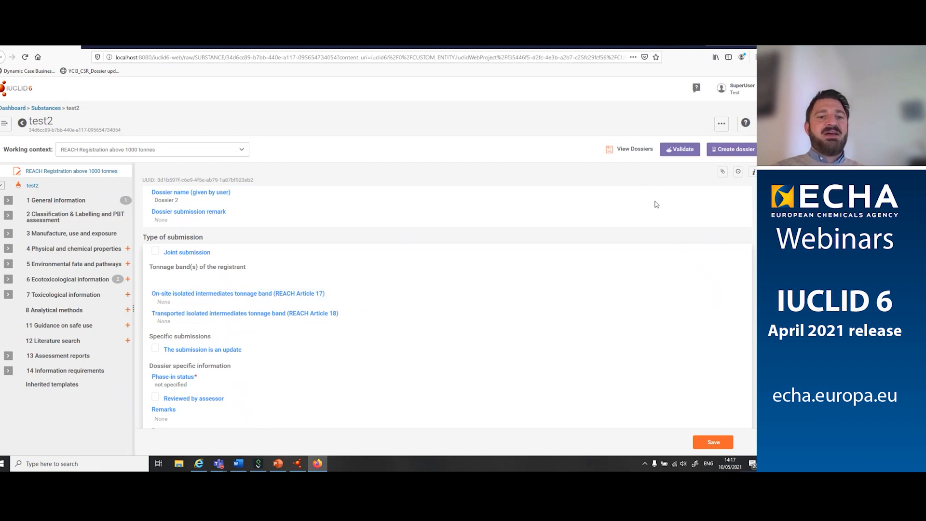
Step: View the existing dossier versions of test2 and the additional actions offered for the dataset
left_click(626, 153)
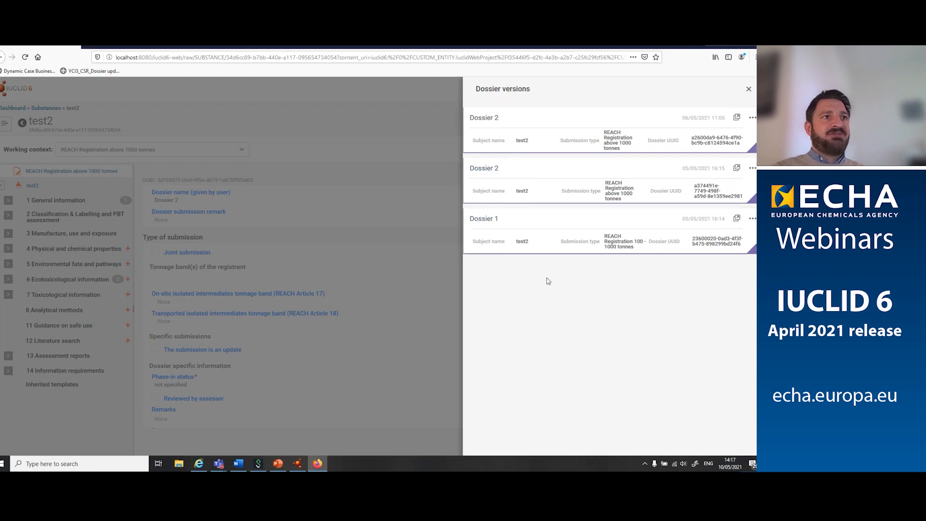
left_click(749, 89)
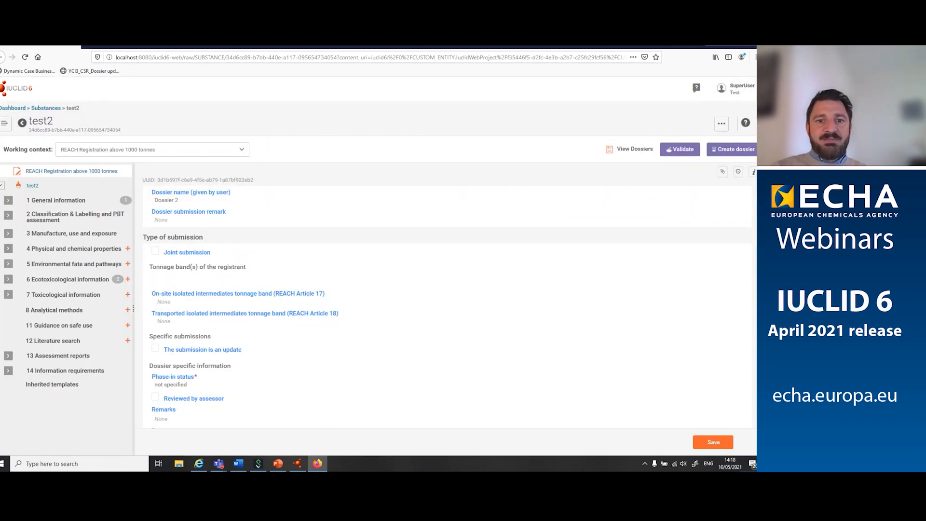
left_click(722, 126)
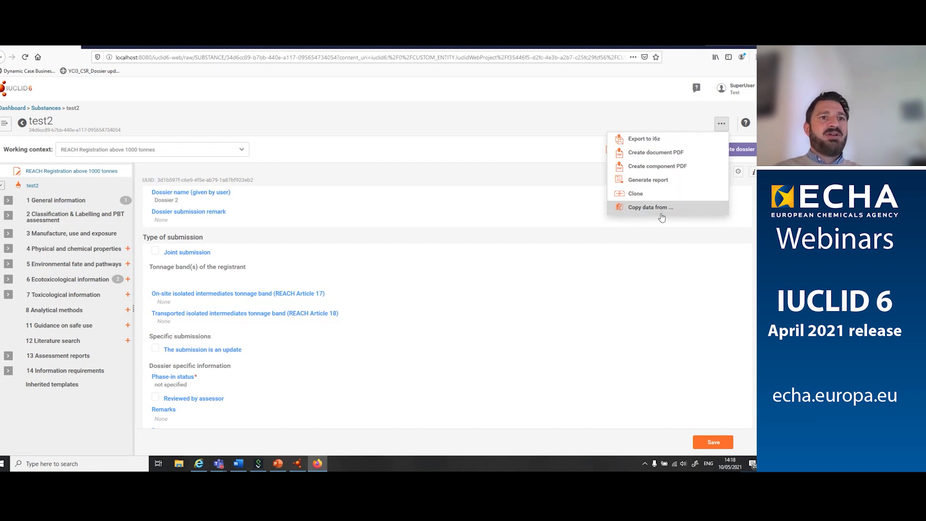
left_click(722, 125)
left_click(722, 127)
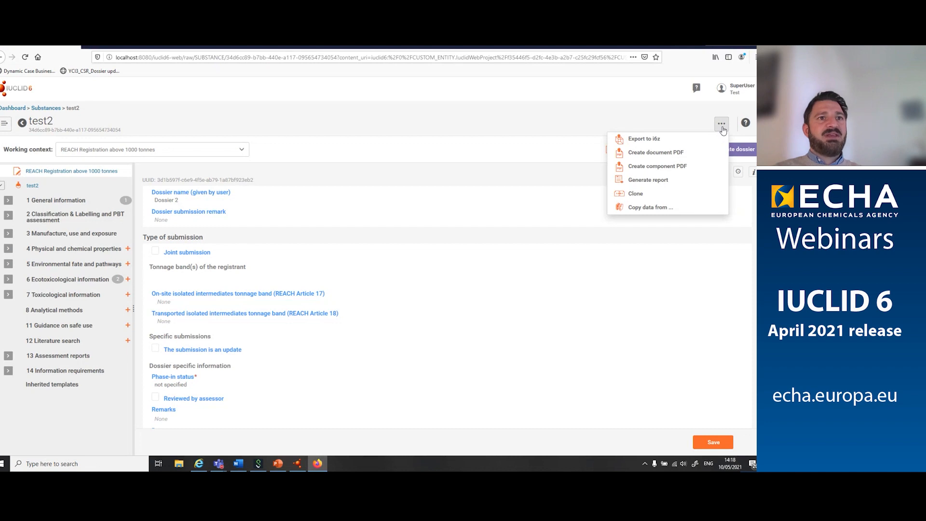
left_click(722, 126)
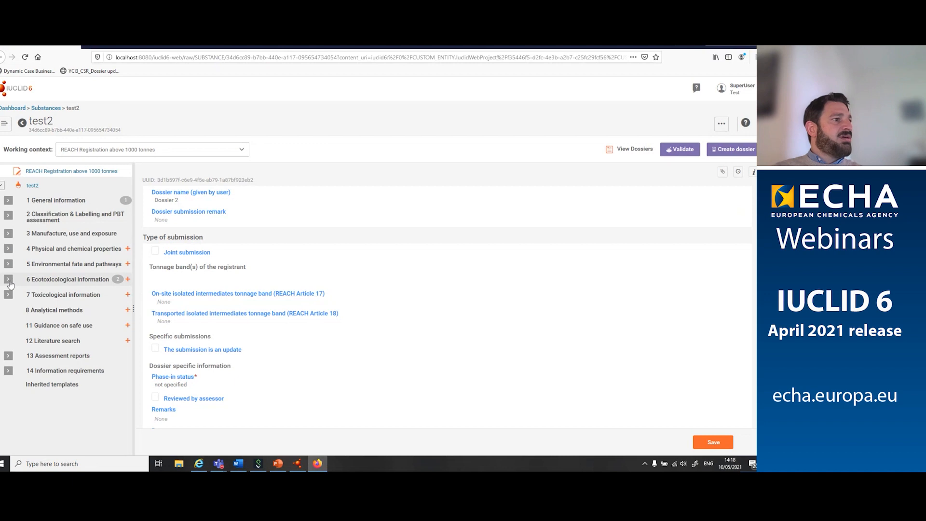
Step: Add a new short-term toxicity to fish endpoint study record under section 6.1.1 of test2
left_click(9, 281)
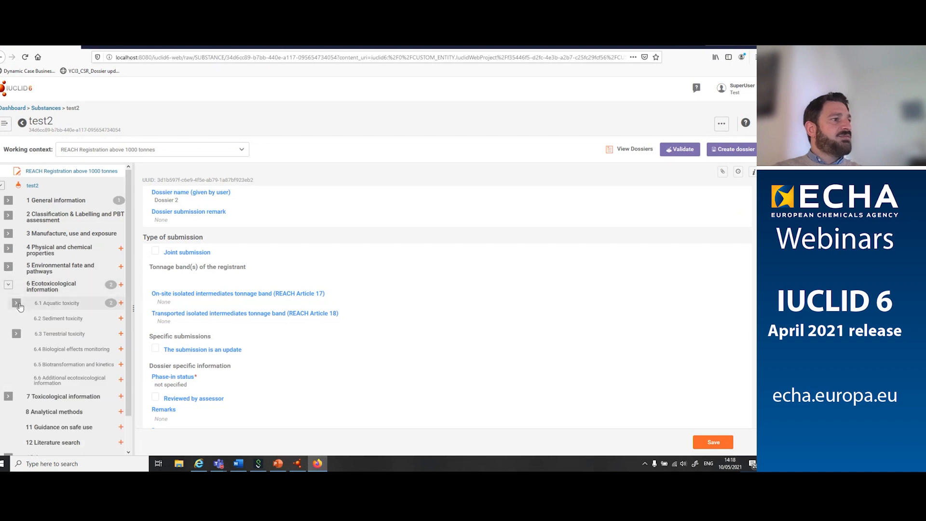
left_click(17, 302)
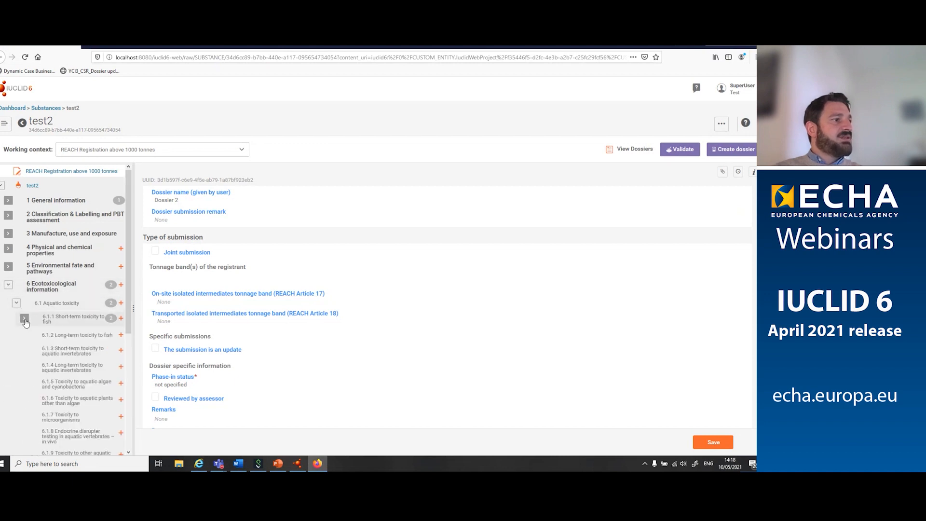
left_click(24, 319)
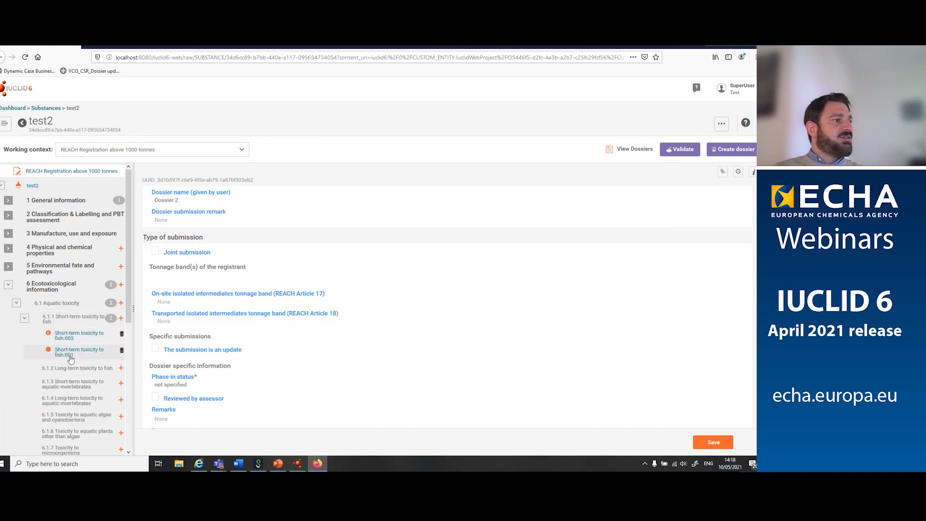
left_click(121, 318)
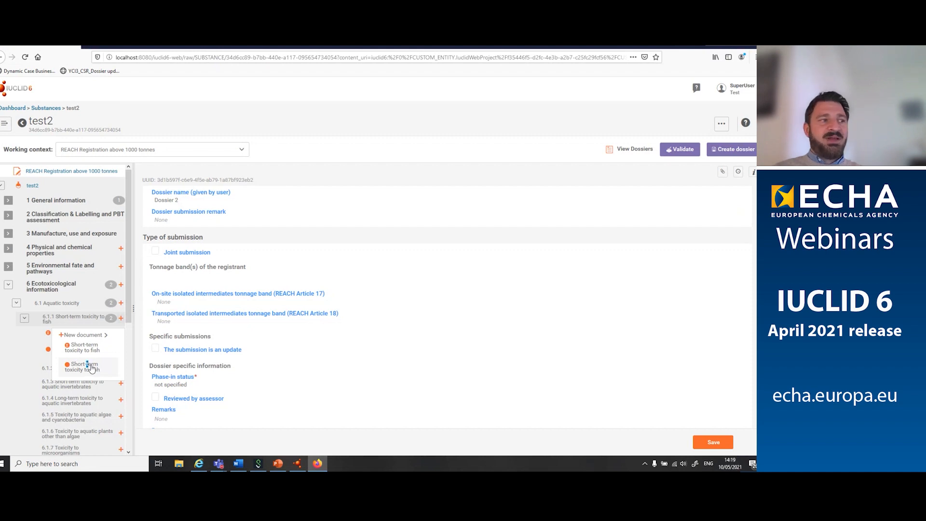
left_click(91, 367)
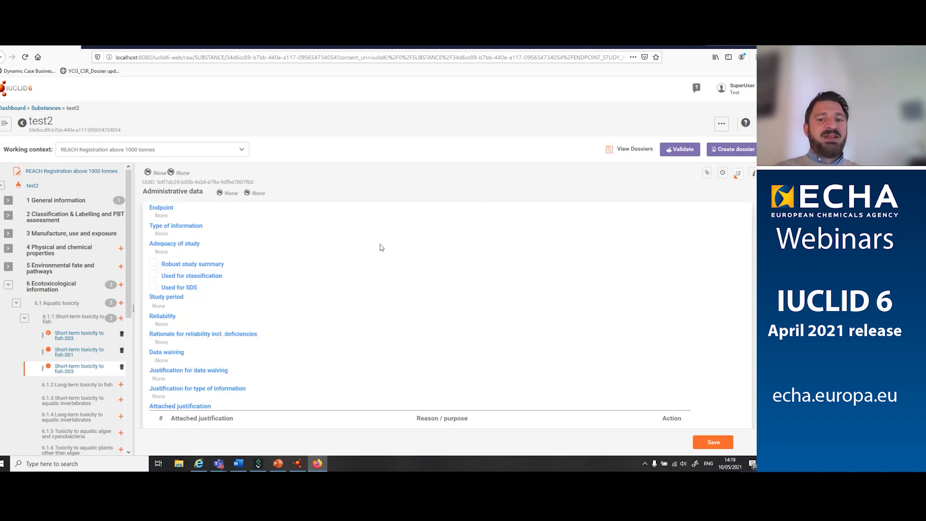
Step: Replace the name of the new short-term toxicity to fish record with the record's own UUID
left_click(343, 328)
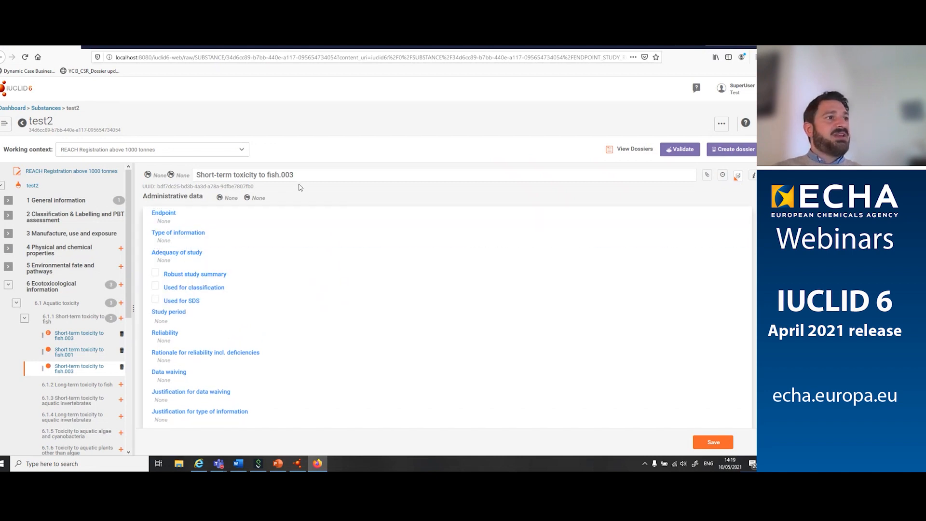
left_click_drag(304, 175, 195, 175)
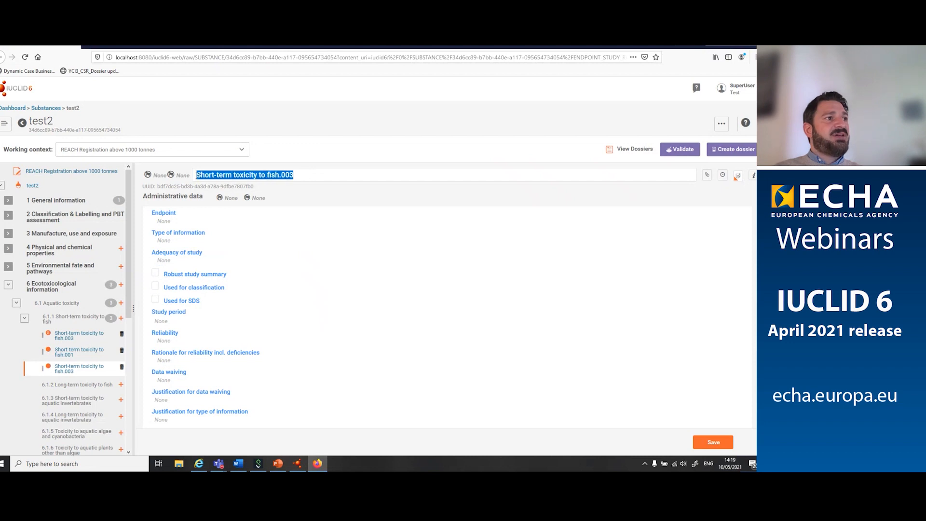
key("BackSpace")
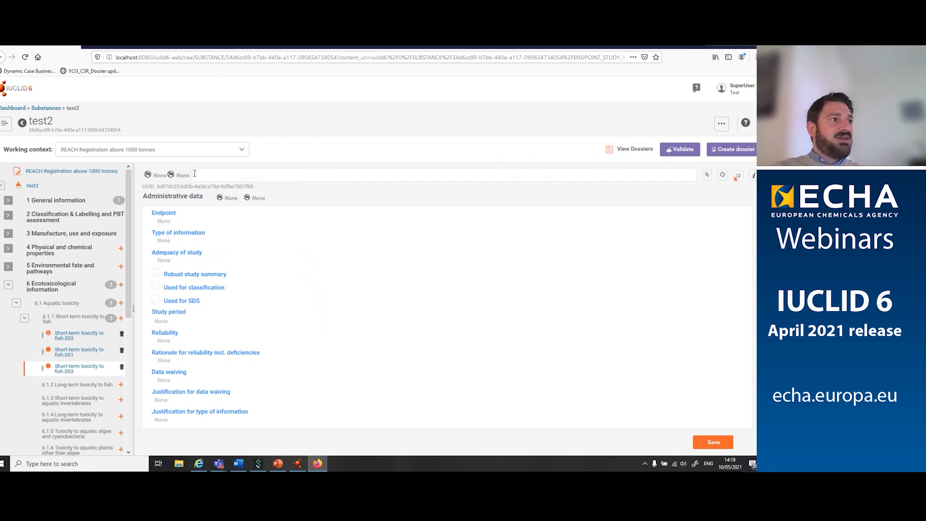
type("bdf7dc25-bd3b-4a3d-a78a-9dfbe7807fb0")
left_click_drag(335, 176, 197, 175)
key("ctrl+c")
key("BackSpace")
key("ctrl+v")
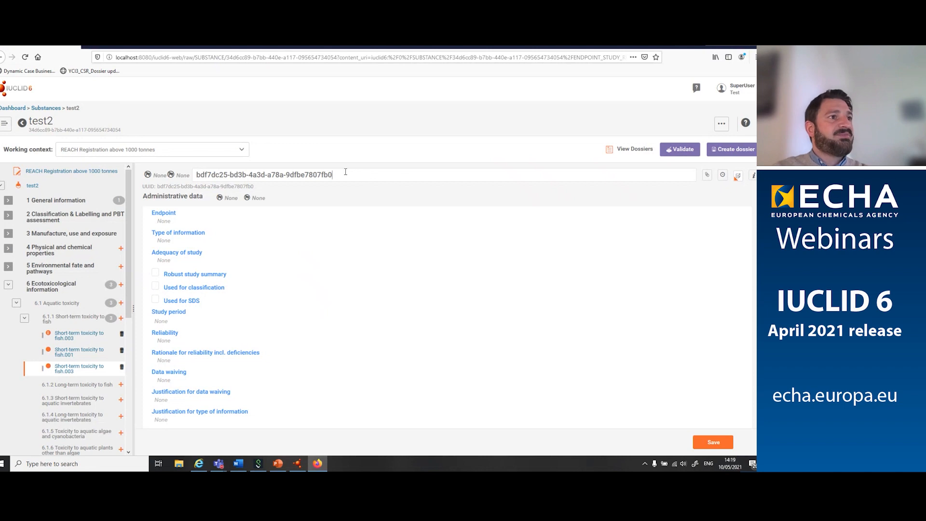
Step: Copy the UUID out of the record's name, paste it back into the emptied name and append "Test 1"
left_click_drag(345, 172, 194, 175)
key("ctrl+c")
type("tE")
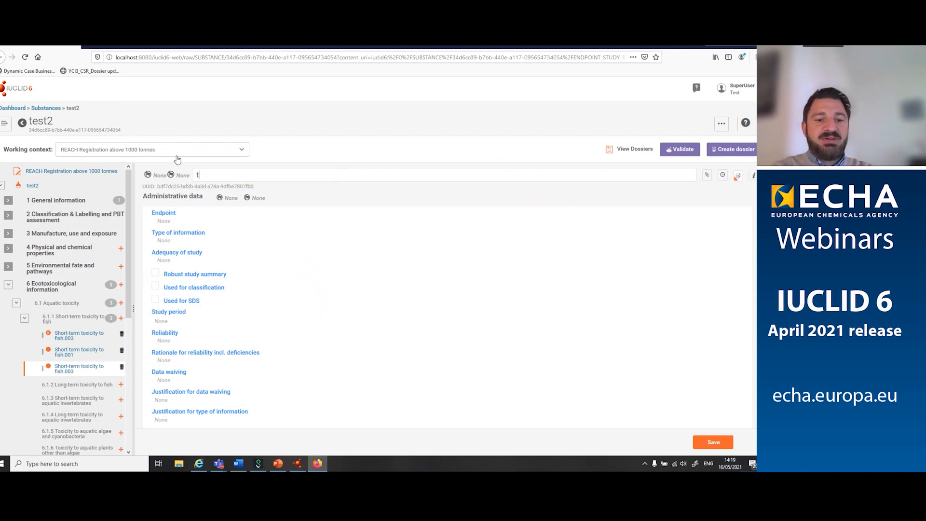
key("BackSpace")
key("BackSpace")
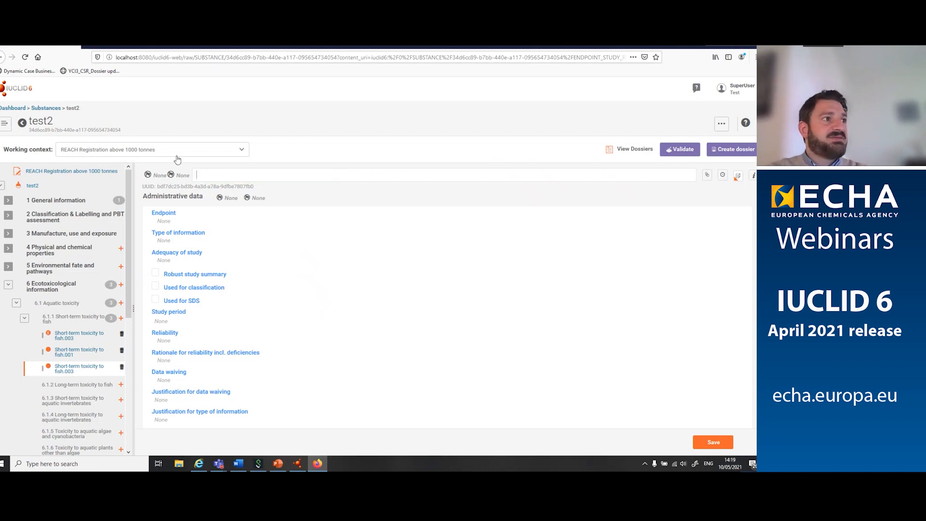
key("ctrl+v")
type("Test 1")
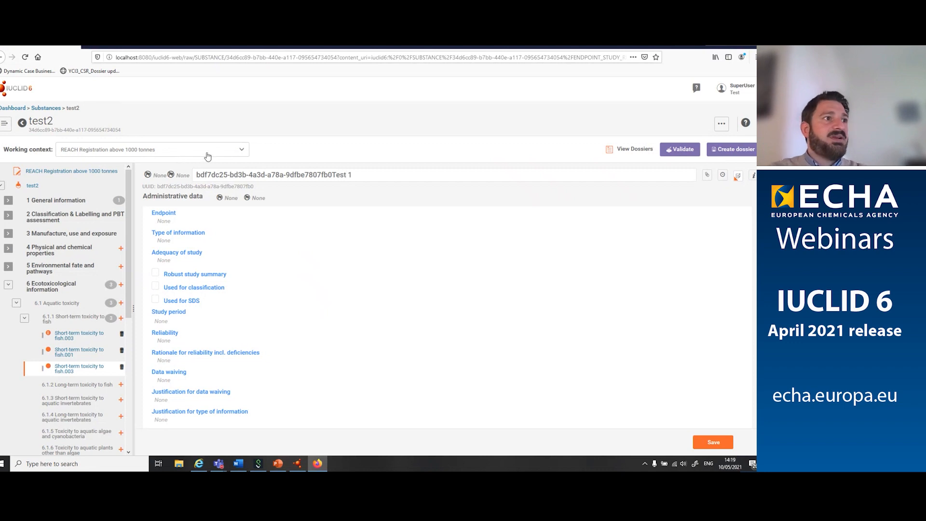
left_click_drag(336, 176, 192, 165)
right_click(192, 165)
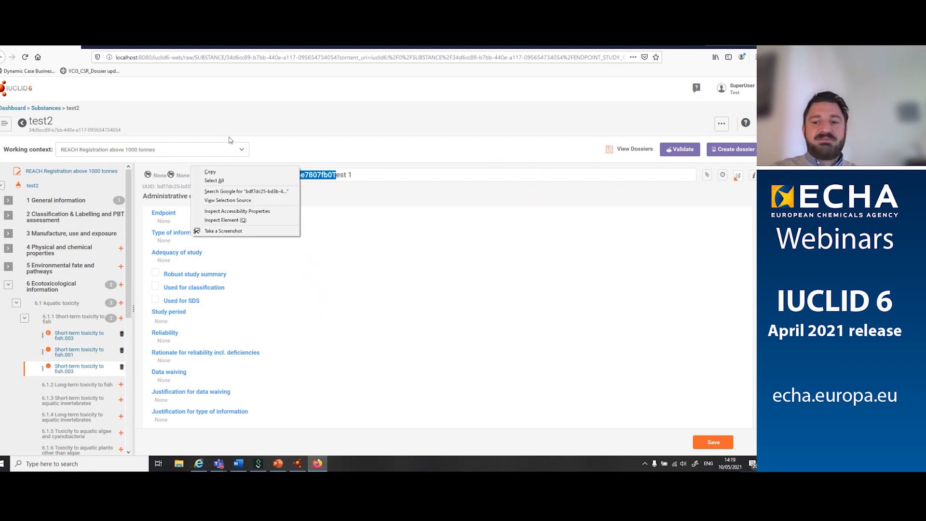
Step: Rename the short-term toxicity to fish record as test1
left_click(372, 183)
left_click_drag(370, 175, 194, 175)
key("BackSpace")
type("test1")
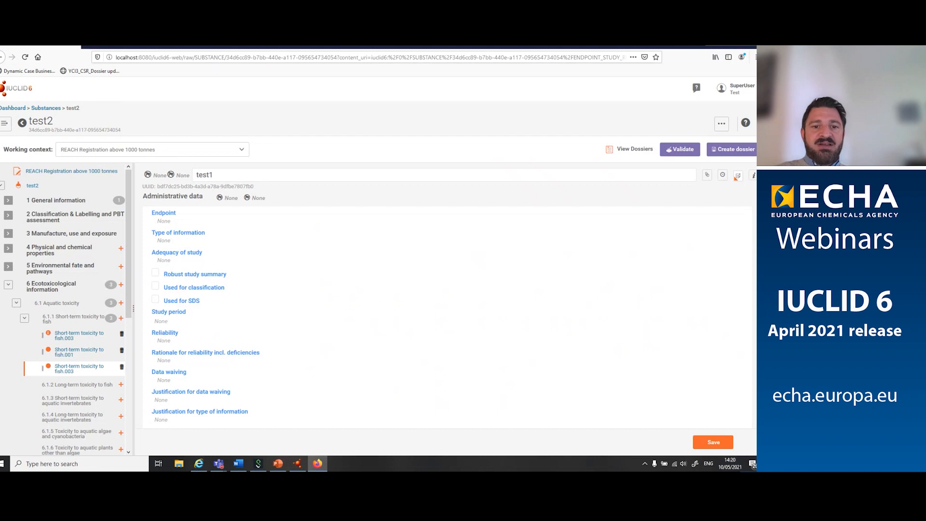
Step: Add a test guideline item under Materials and methods and set its qualifier to "according to guideline"
scroll(446, 309, "down", 5)
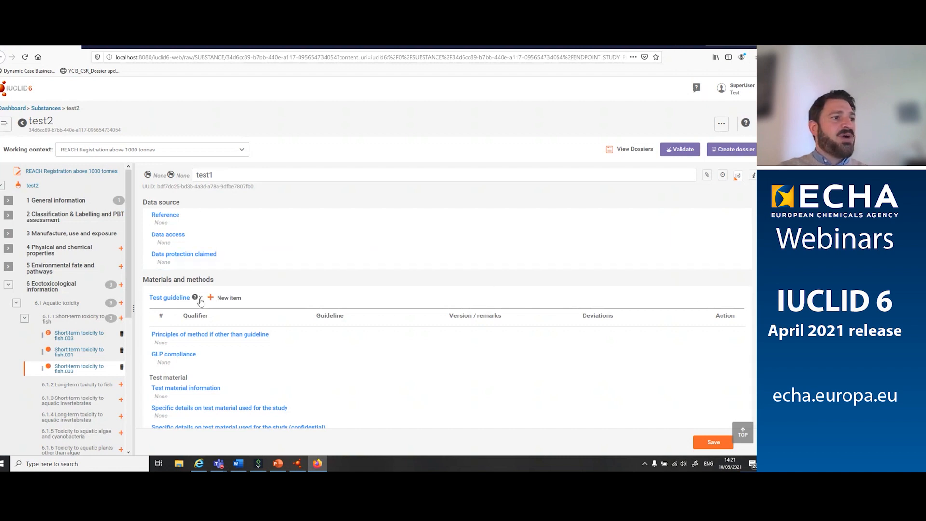
left_click(227, 299)
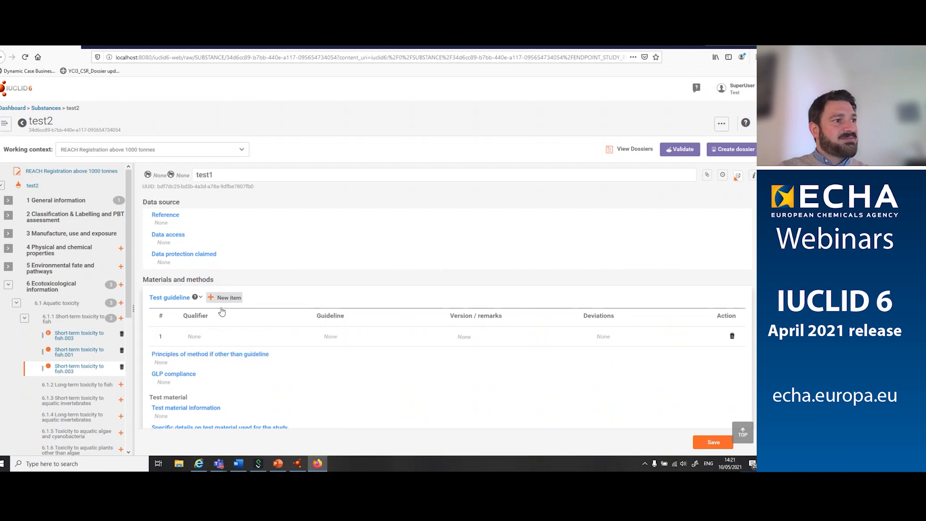
left_click(215, 337)
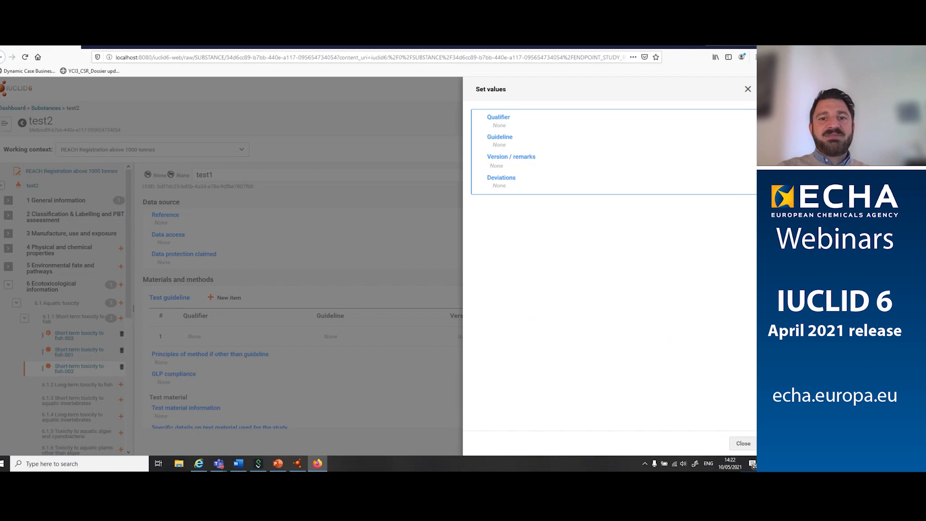
left_click(563, 127)
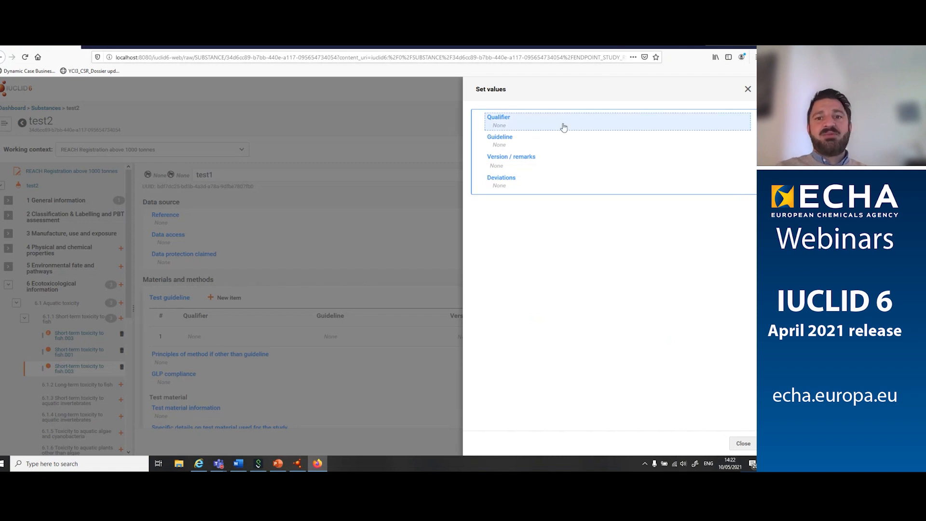
left_click(526, 143)
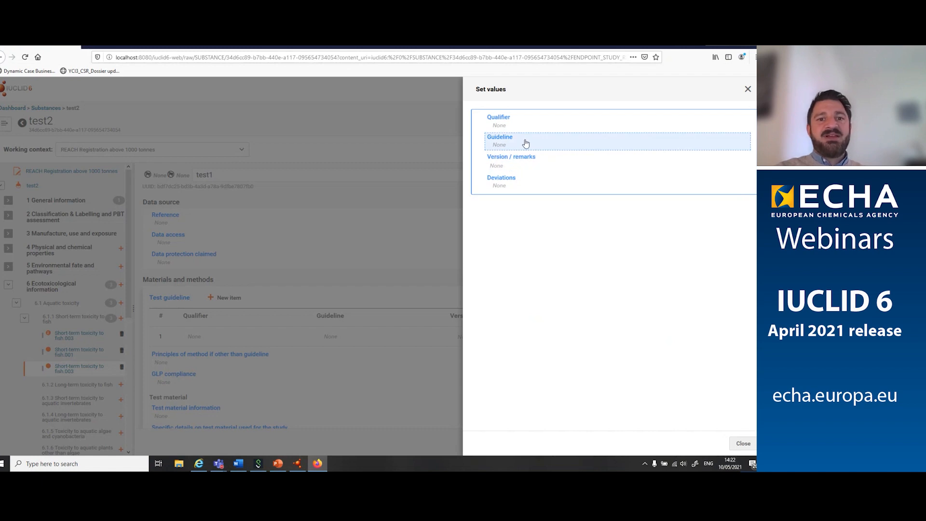
left_click(513, 127)
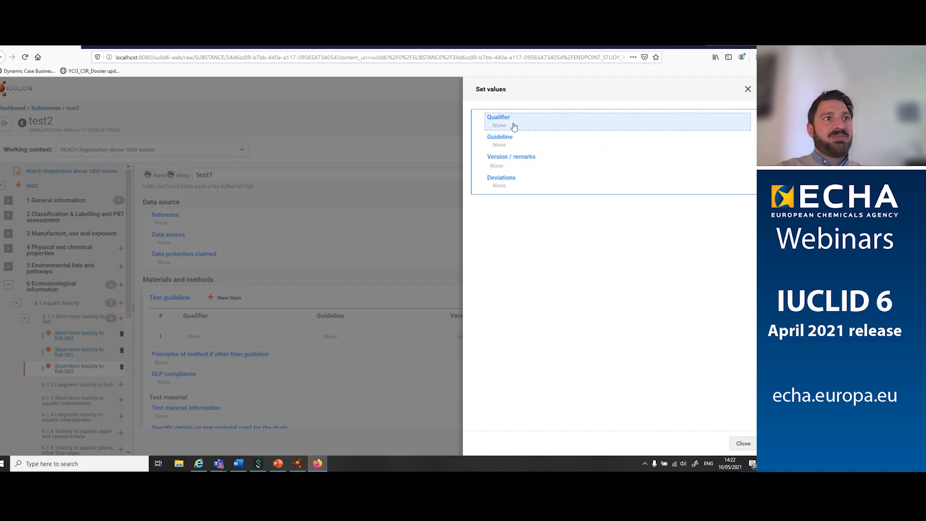
left_click(513, 126)
left_click(729, 136)
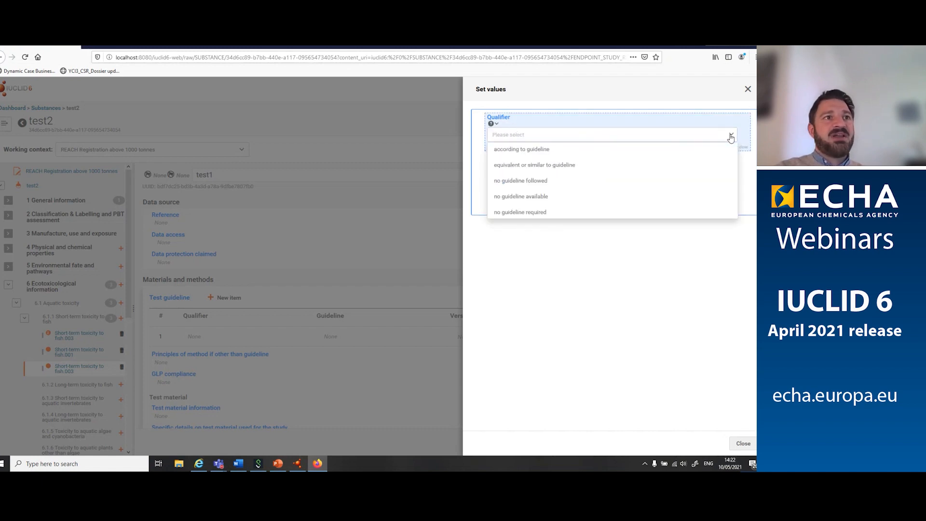
left_click(531, 150)
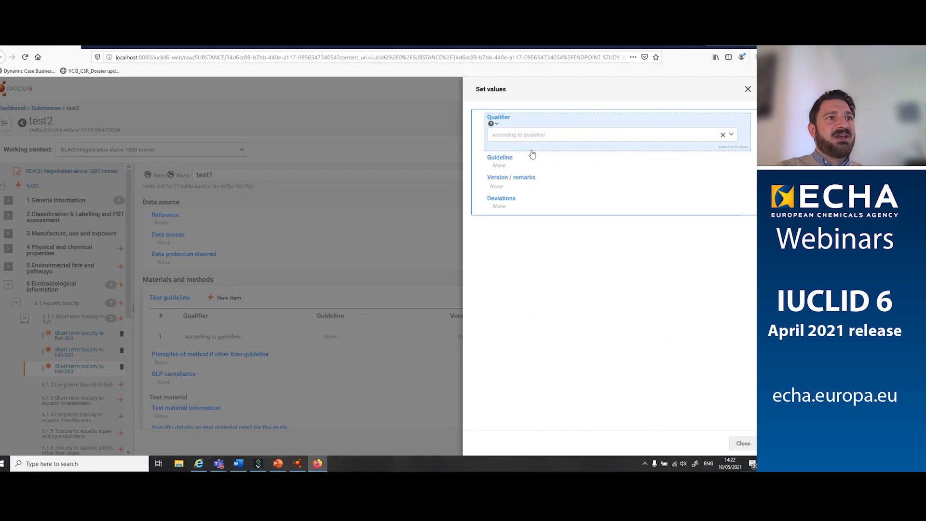
Step: Set the test guideline item's guideline to "EPA OPP 72-1 (Fish Acute Toxicity Test)" and close the item's values
left_click(501, 159)
left_click(724, 155)
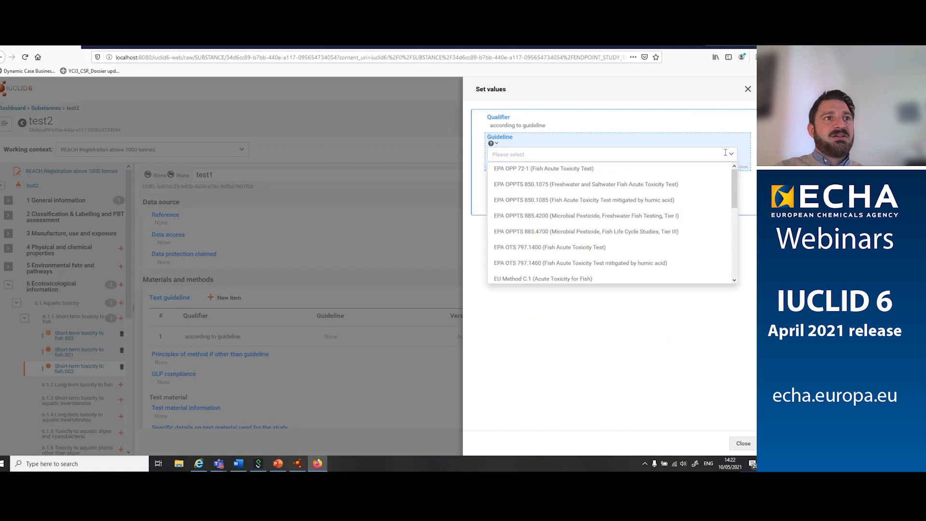
left_click(564, 170)
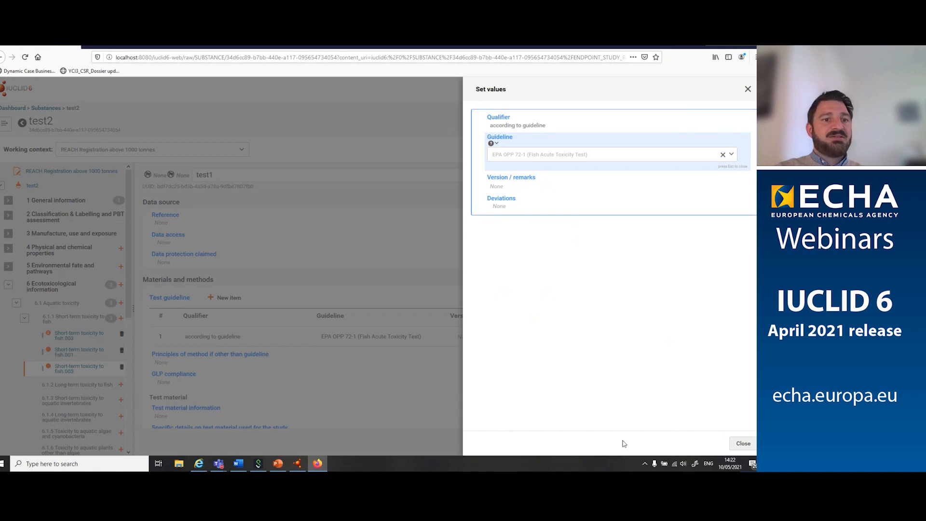
left_click(743, 443)
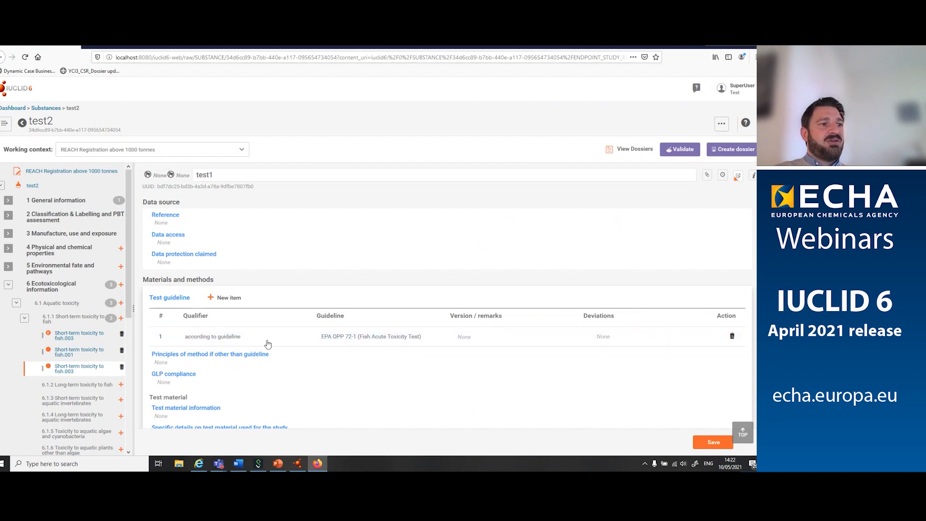
left_click(340, 363)
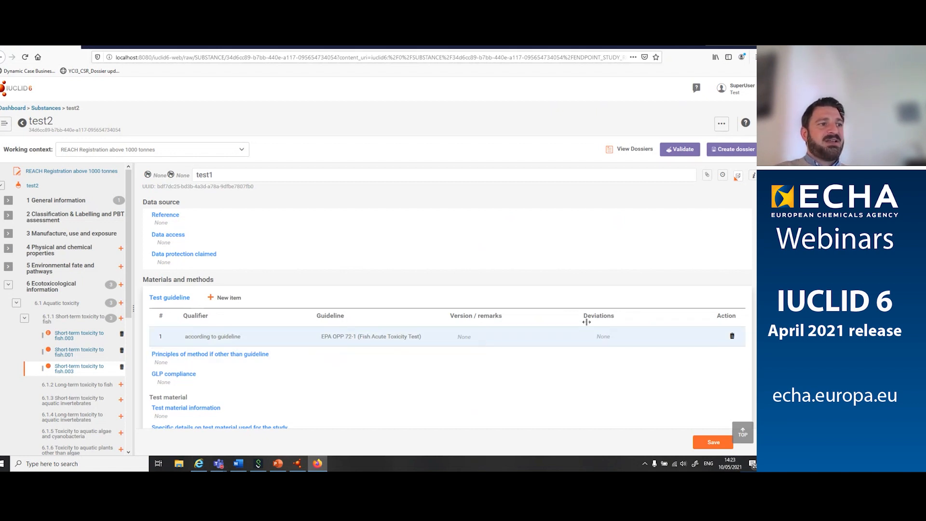
Step: Select the record's UUID below its name and view the copy options offered for it
scroll(613, 264, "up", 7)
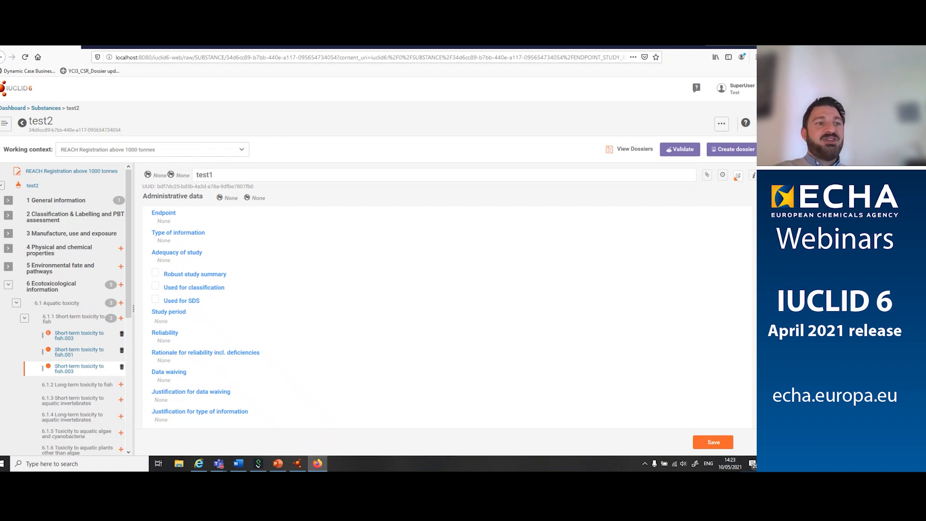
left_click_drag(253, 186, 157, 187)
right_click(159, 189)
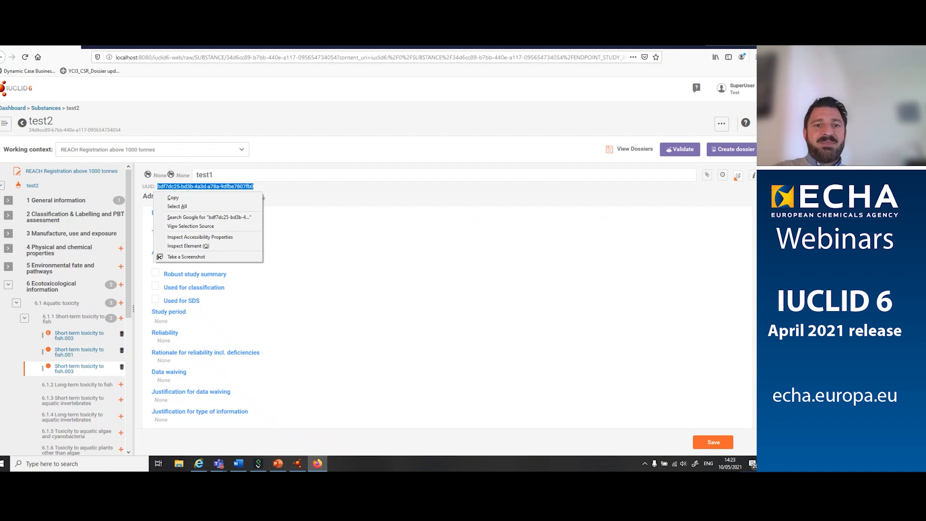
left_click(424, 170)
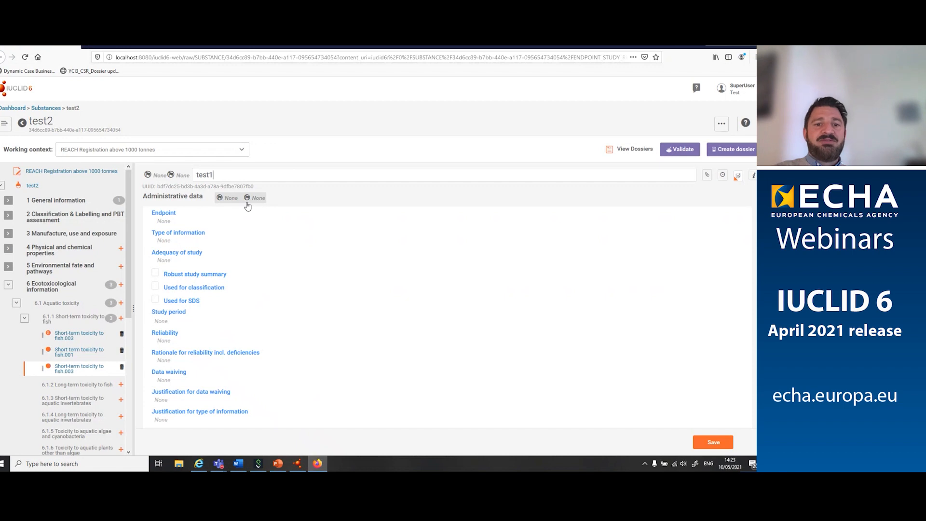
Step: Set the record's confidentiality flag to CBI (confidential business information) without a justification
left_click(171, 175)
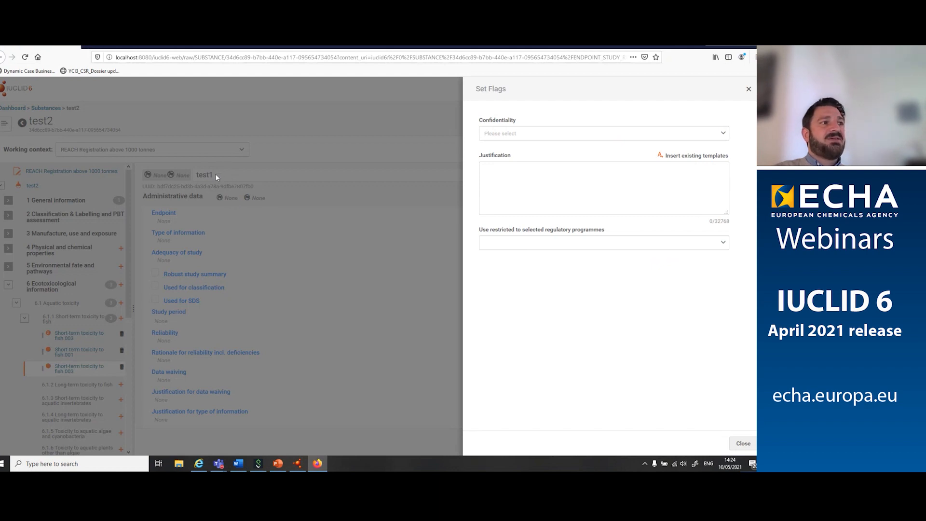
left_click(721, 134)
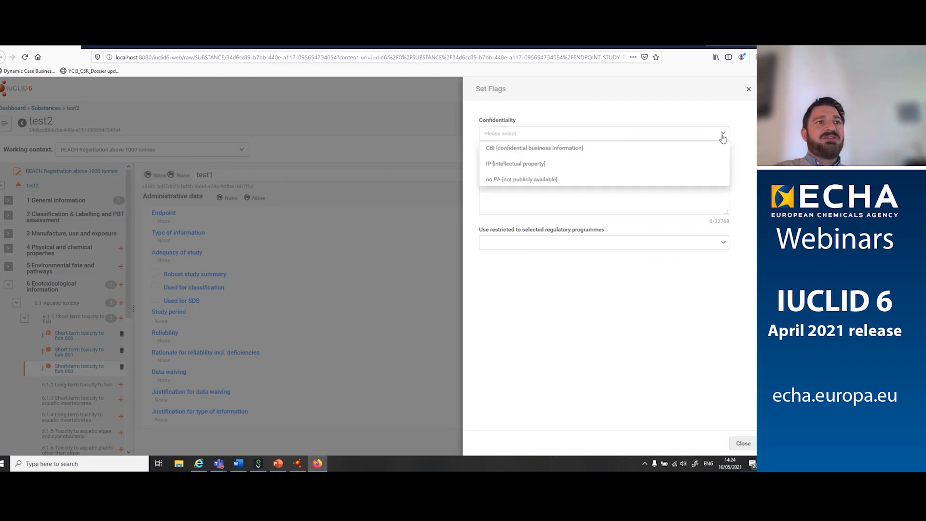
left_click(509, 150)
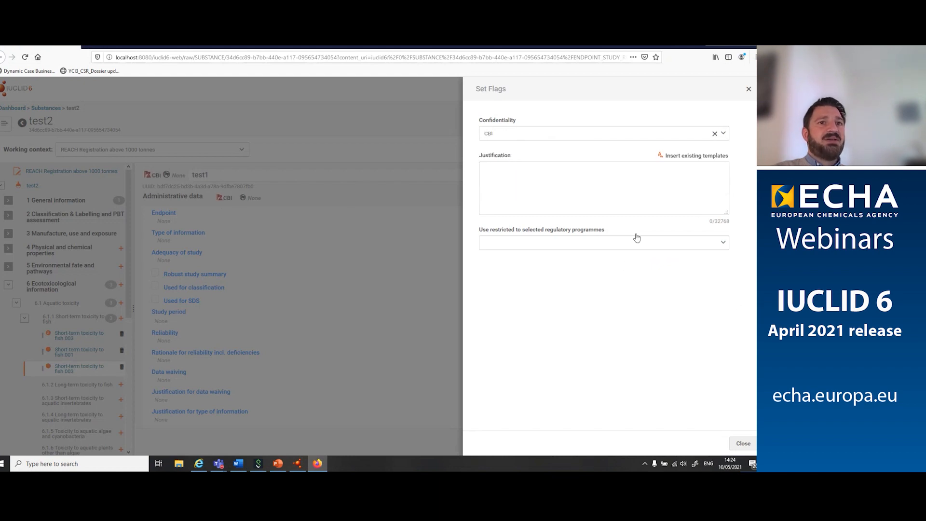
left_click(749, 90)
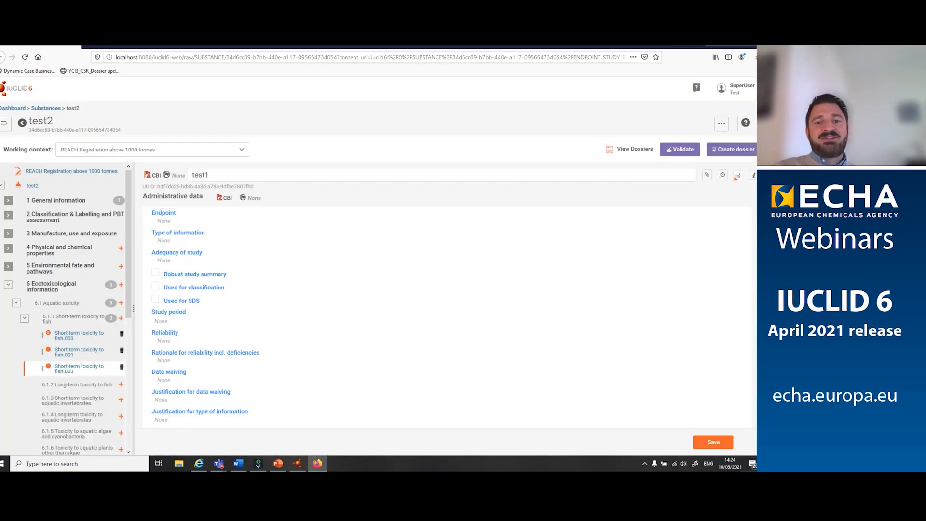
Step: Validate the test2 dataset, view the first section 1.1 rule failure with its editable document, and return to the dataset
left_click(669, 153)
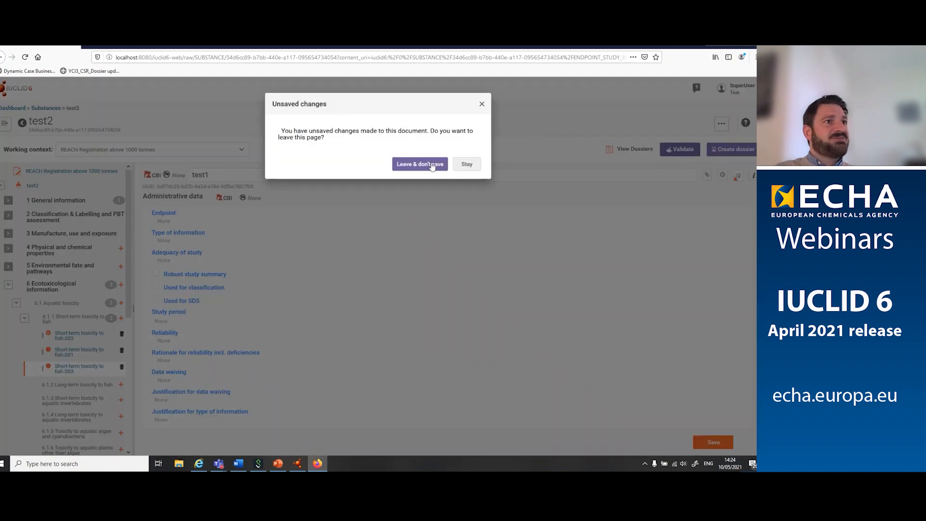
left_click(460, 164)
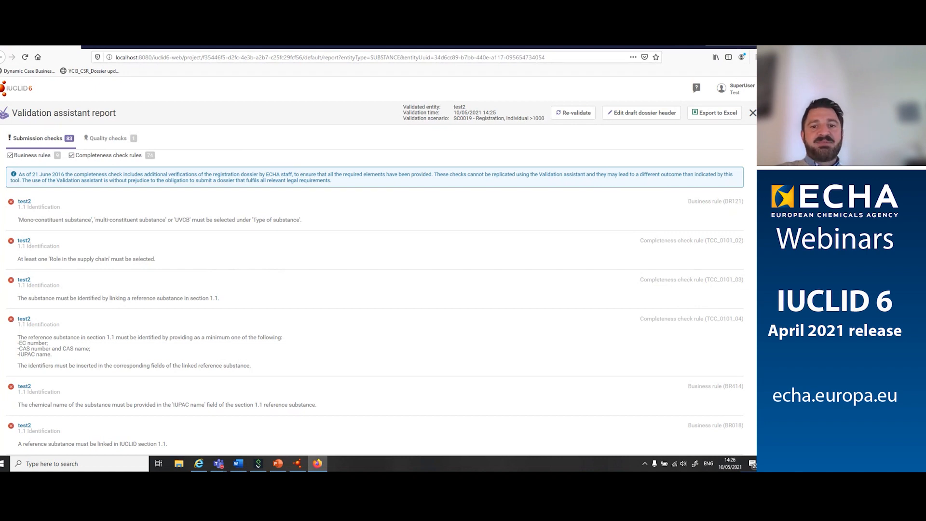
left_click(24, 202)
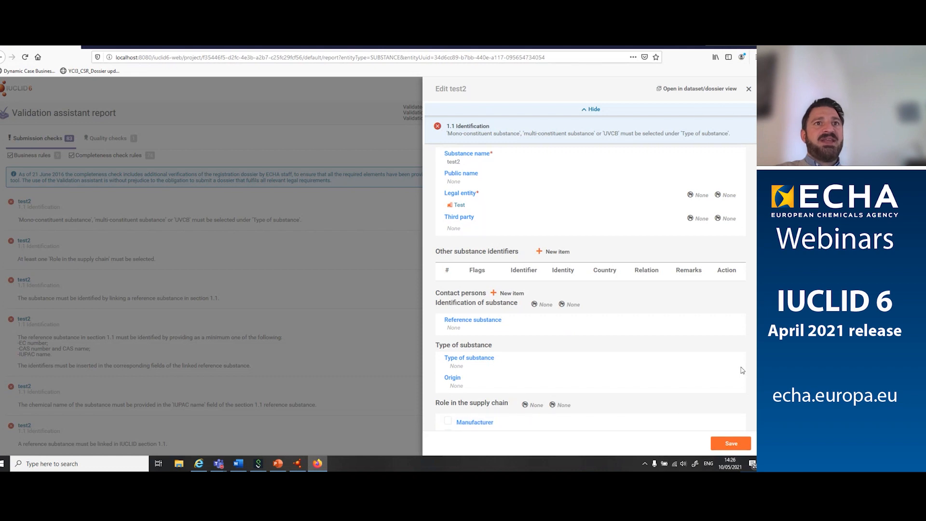
left_click(748, 89)
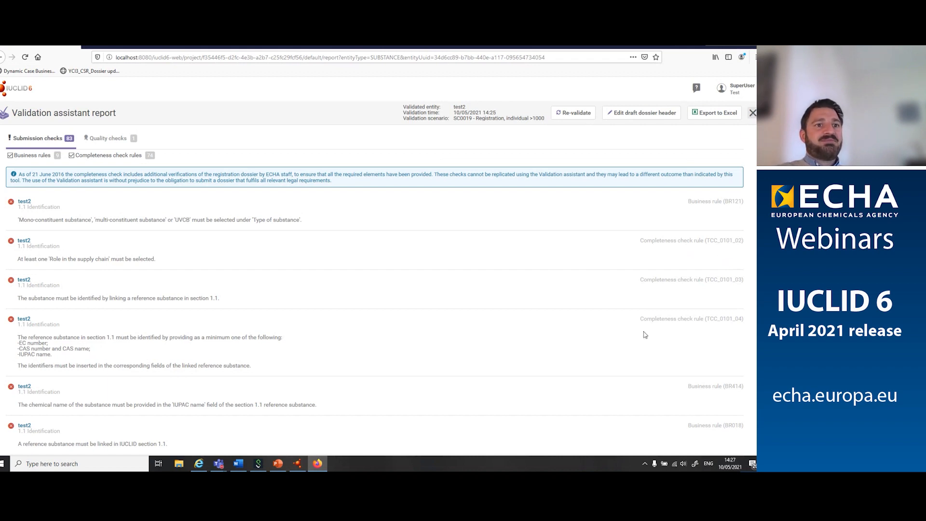
left_click(625, 389)
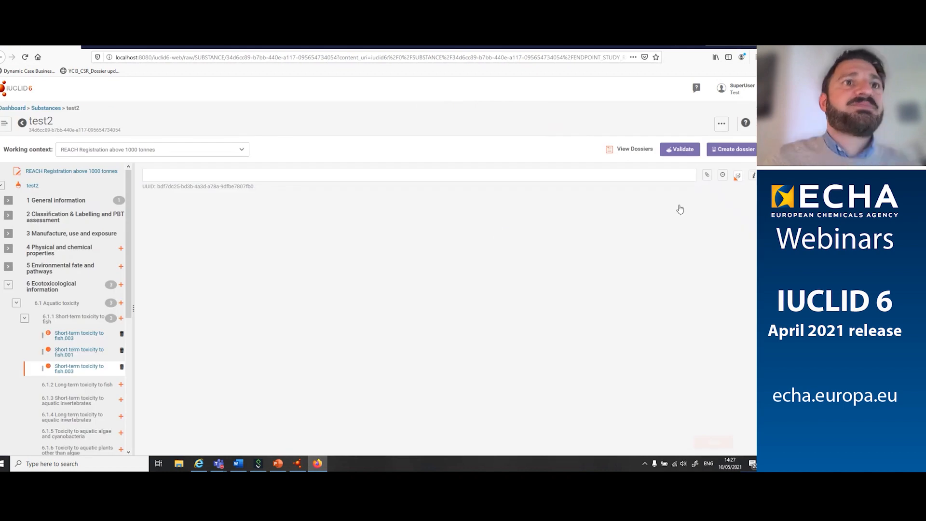
Step: Start creating a REACH Registration above 1000 tonnes dossier from test2, then cancel at the submission rules prompt
left_click(717, 153)
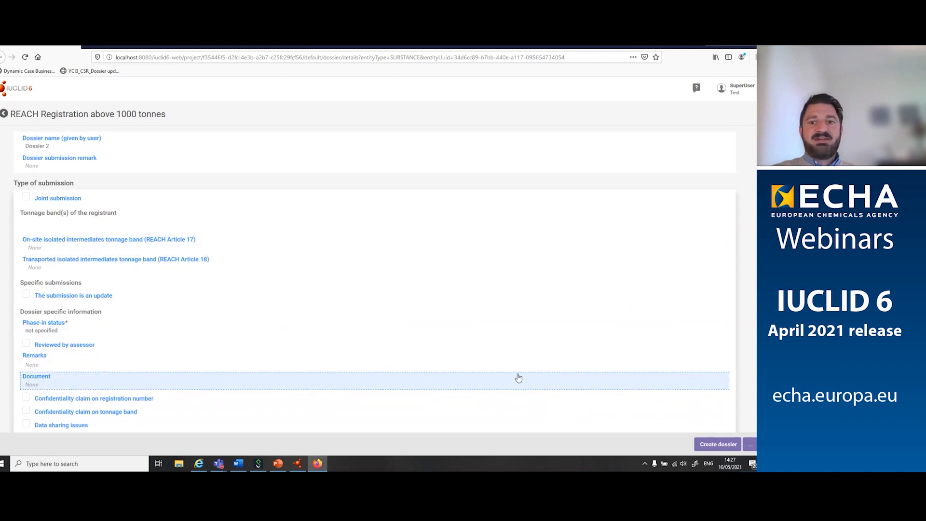
left_click(713, 444)
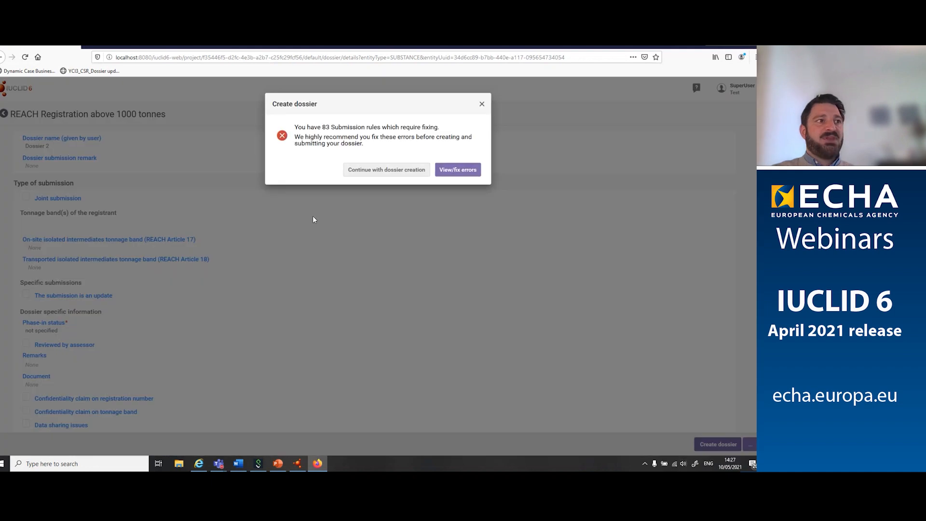
left_click(480, 103)
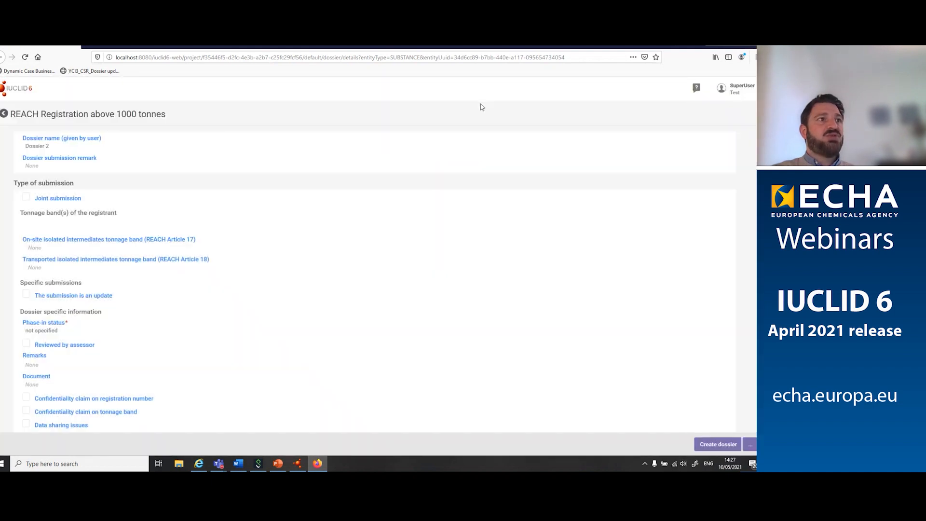
Step: View the dossier's advanced settings and switch the inclusion of the legal entity on and back off
left_click(749, 444)
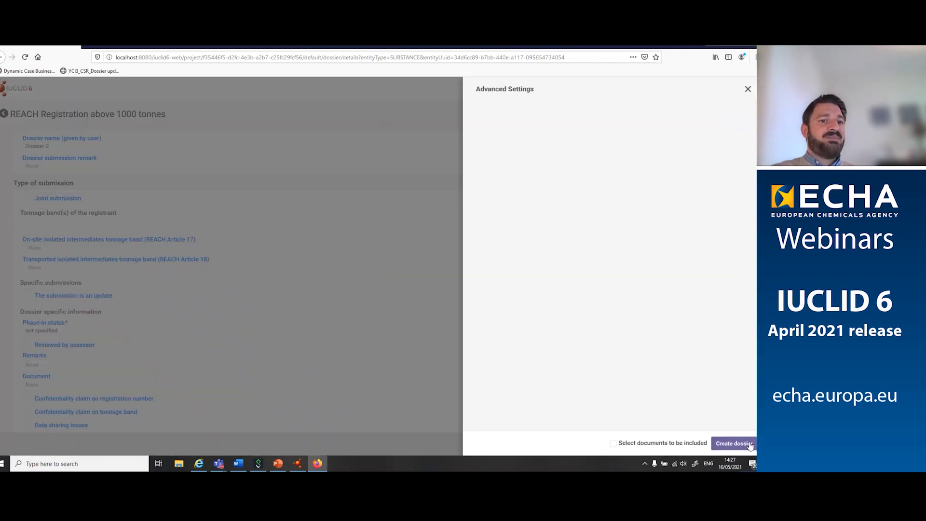
left_click(618, 394)
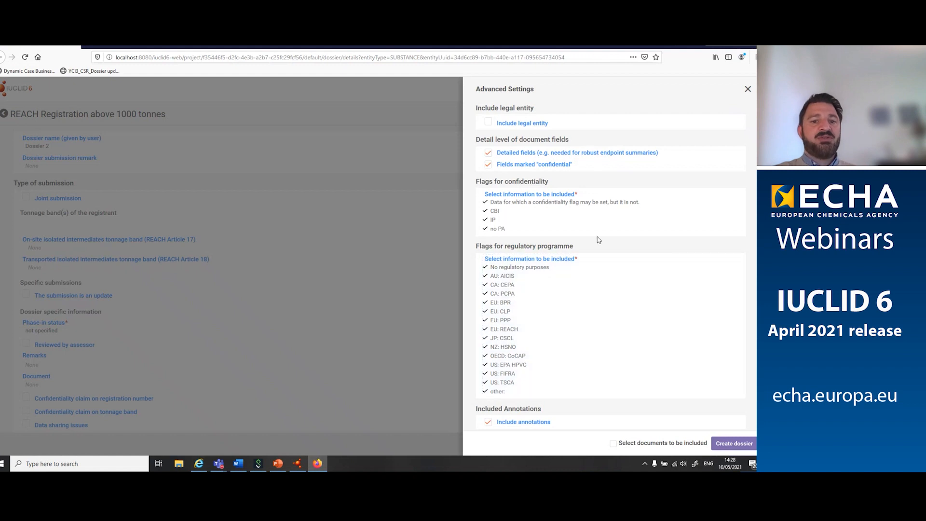
left_click(489, 123)
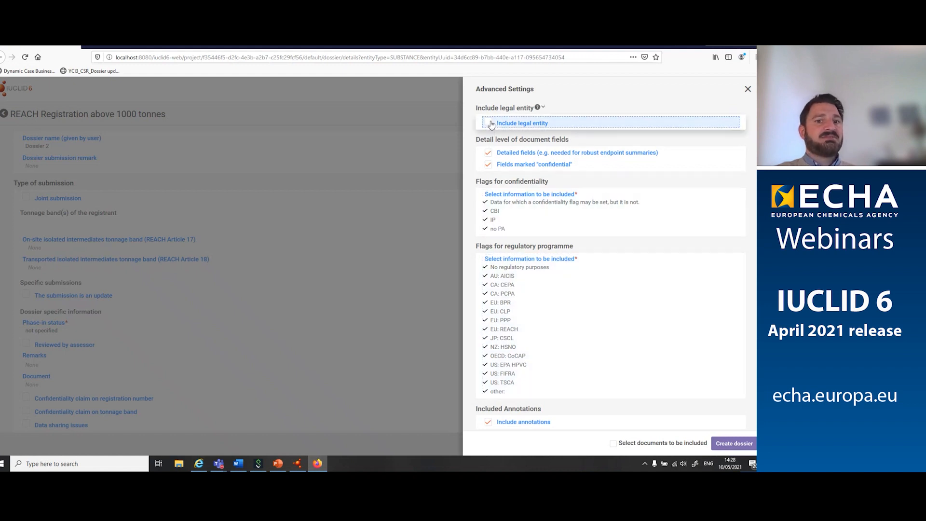
left_click(488, 123)
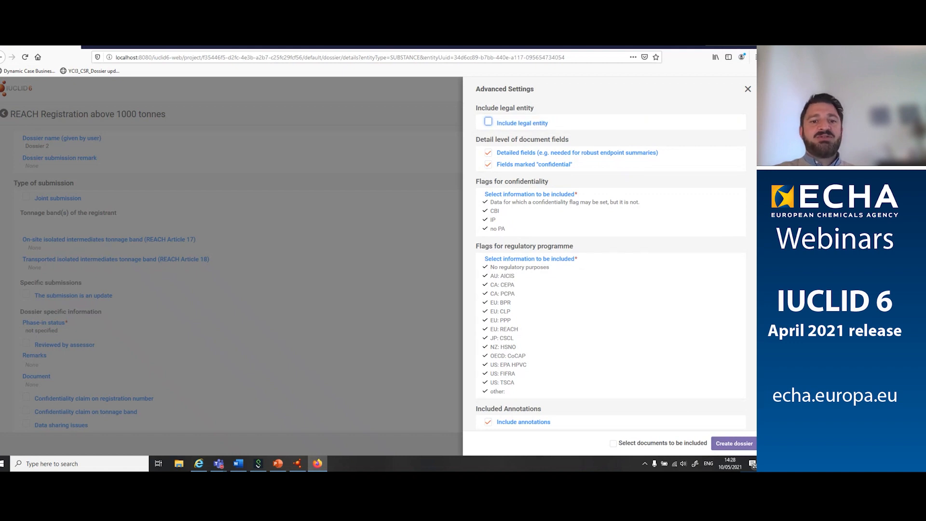
Step: Switch the selection of included documents on and back off, try to create the dossier, and cancel at the submission rules prompt
left_click(614, 443)
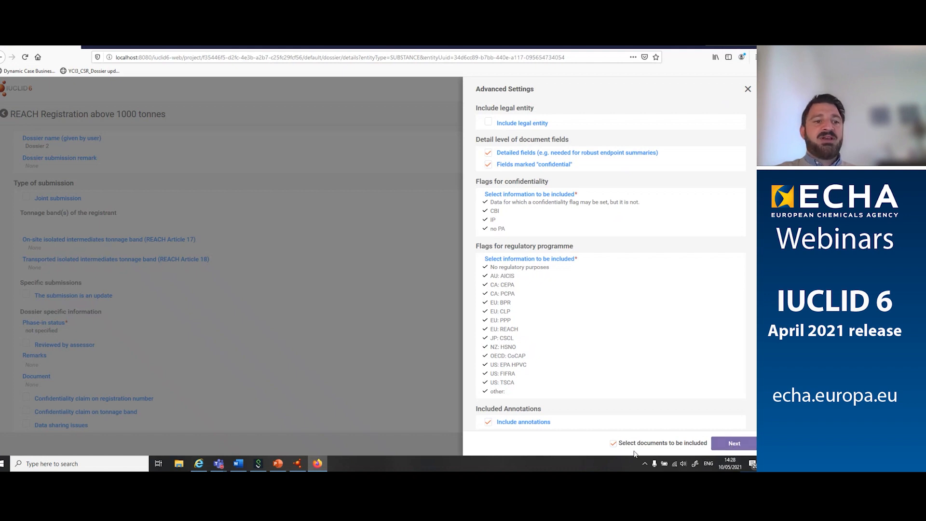
left_click(612, 443)
left_click(730, 444)
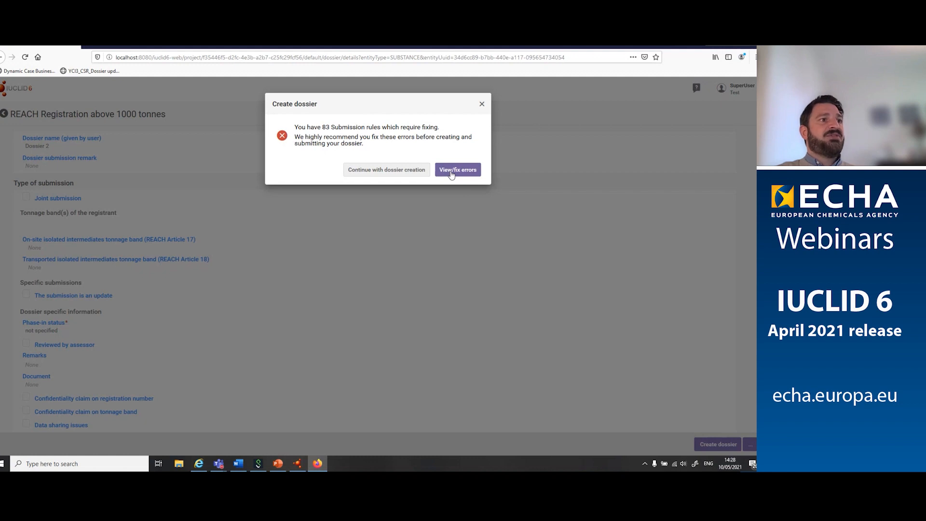
left_click(481, 105)
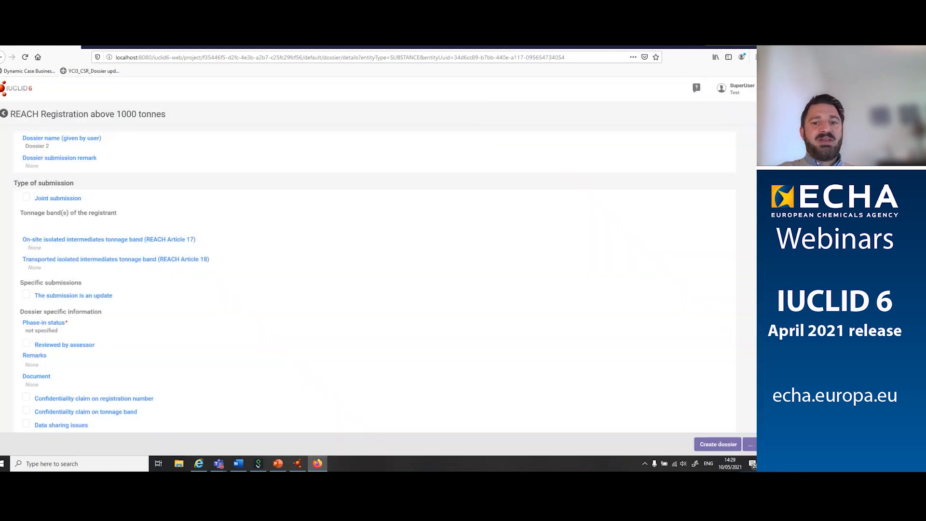
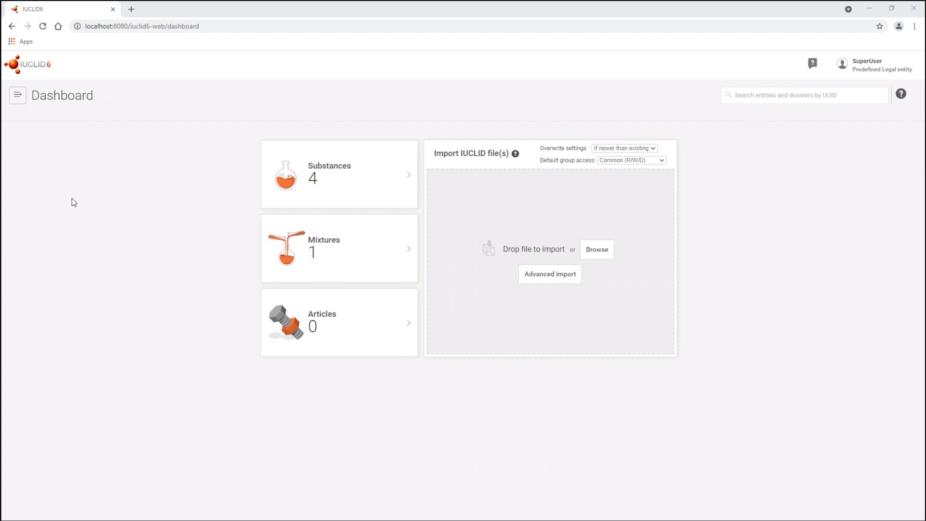
Step: Open the list of users in user management and view its sorting options without choosing one
left_click(18, 96)
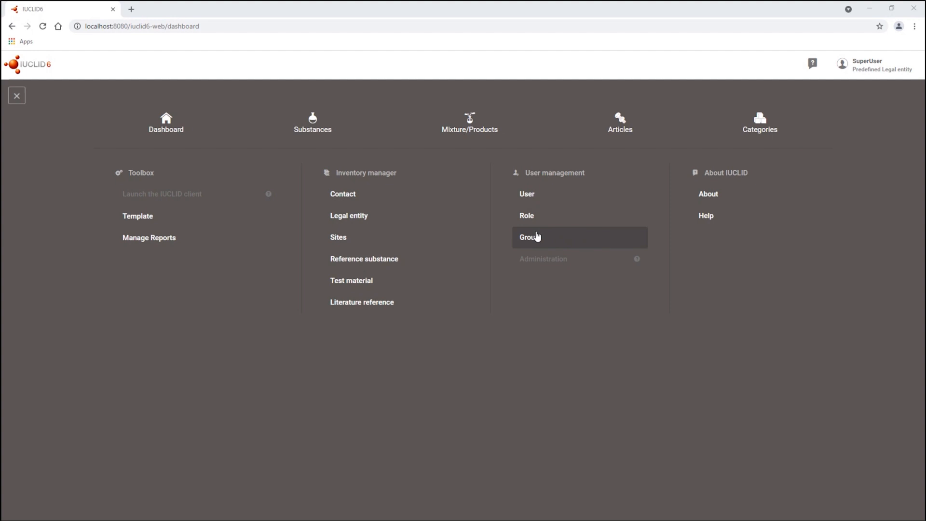
left_click(528, 195)
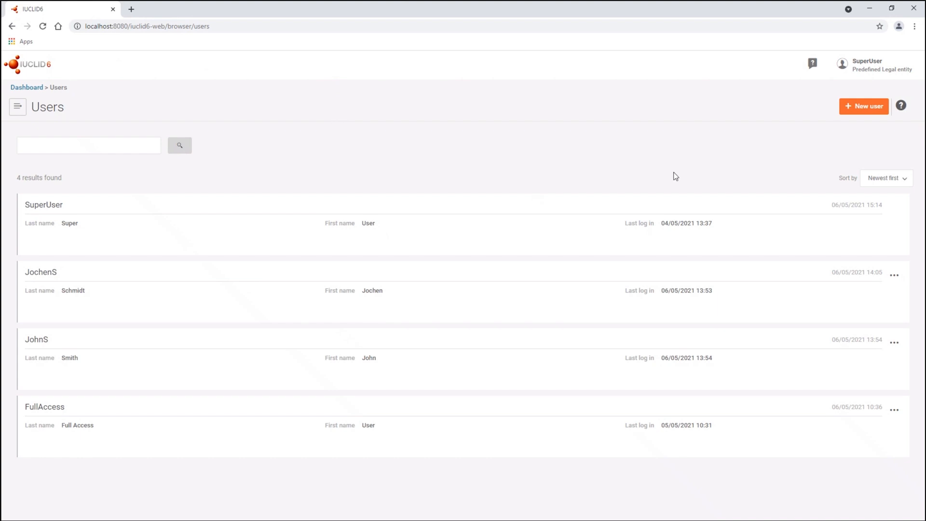
left_click(891, 187)
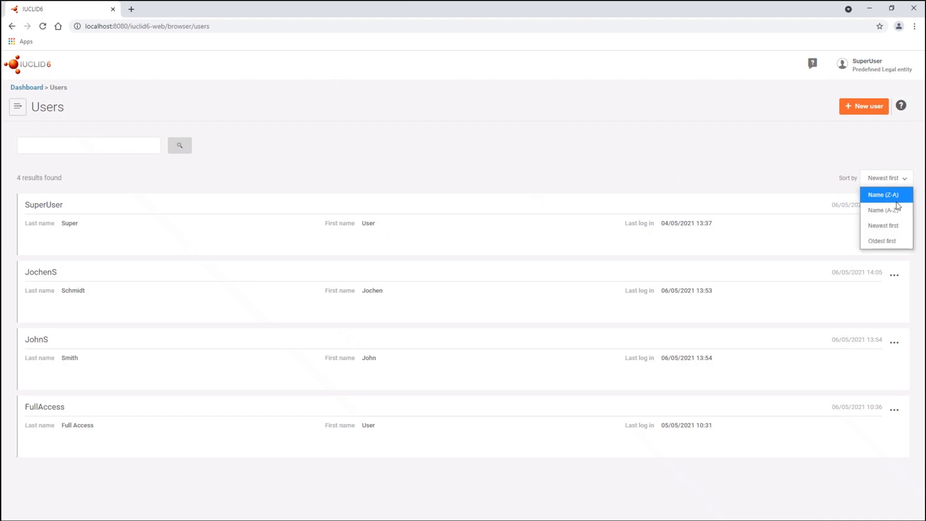
left_click(796, 178)
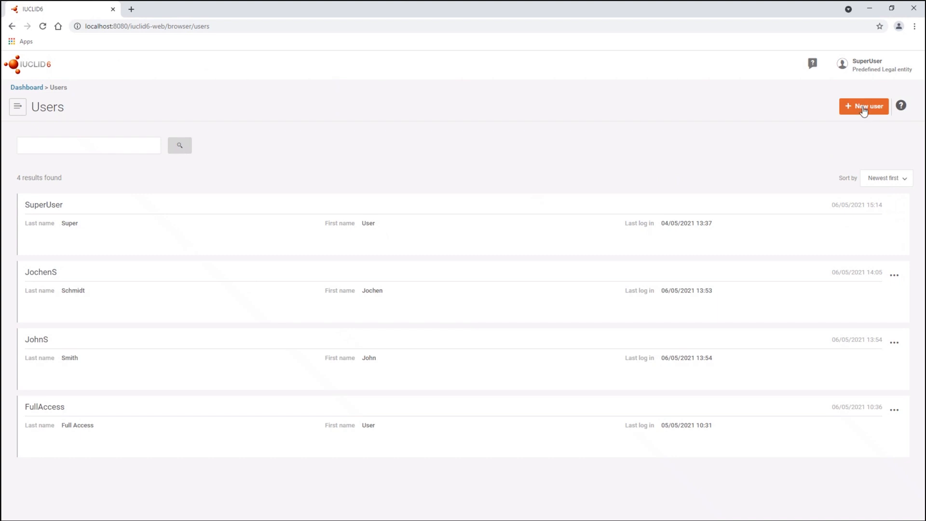
Step: Search the user list by a user's first name and clear the search to restore the full list
left_click(138, 146)
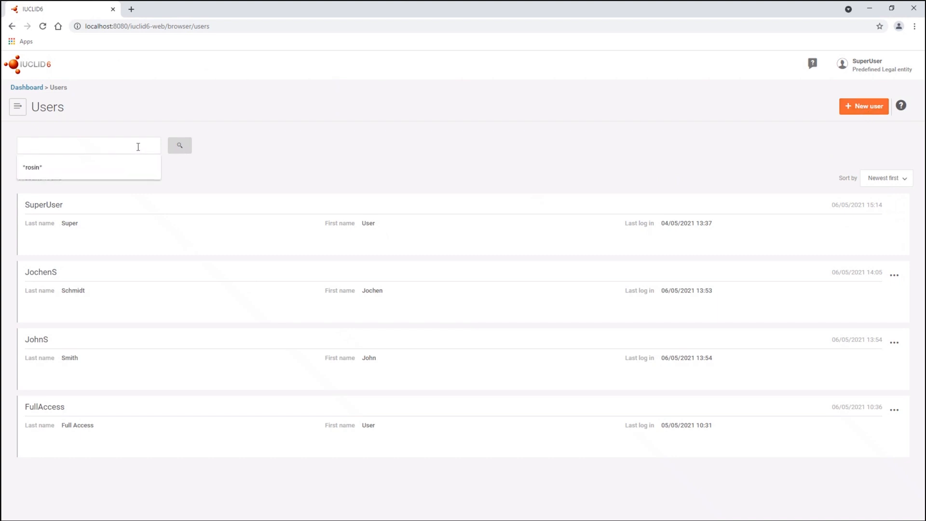
left_click(214, 148)
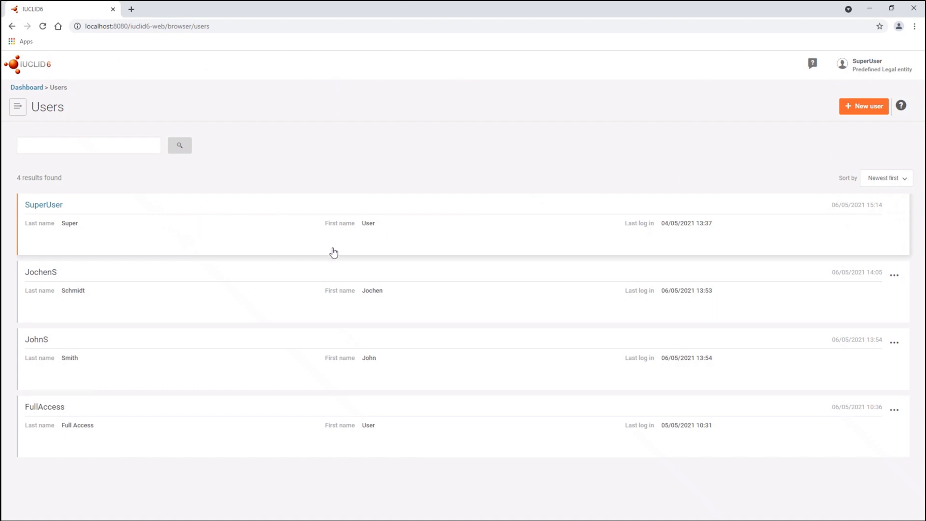
left_click(119, 145)
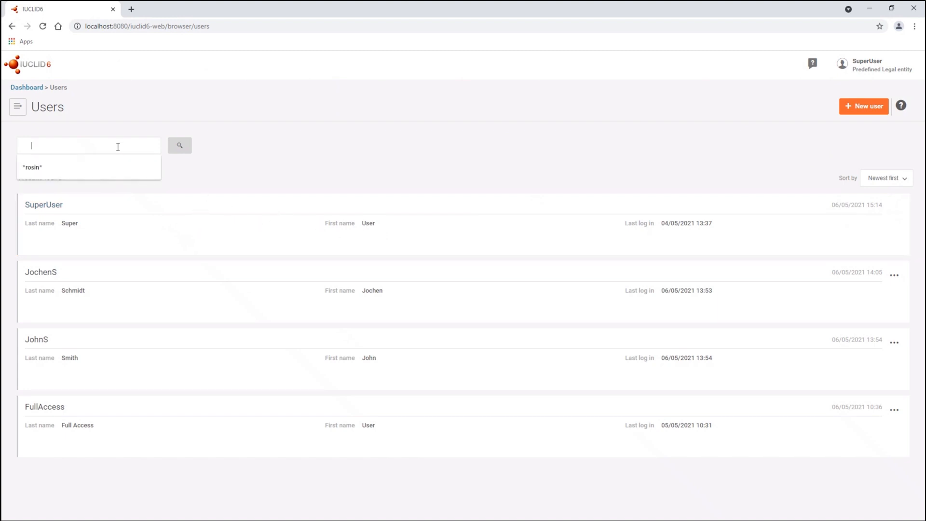
type("John")
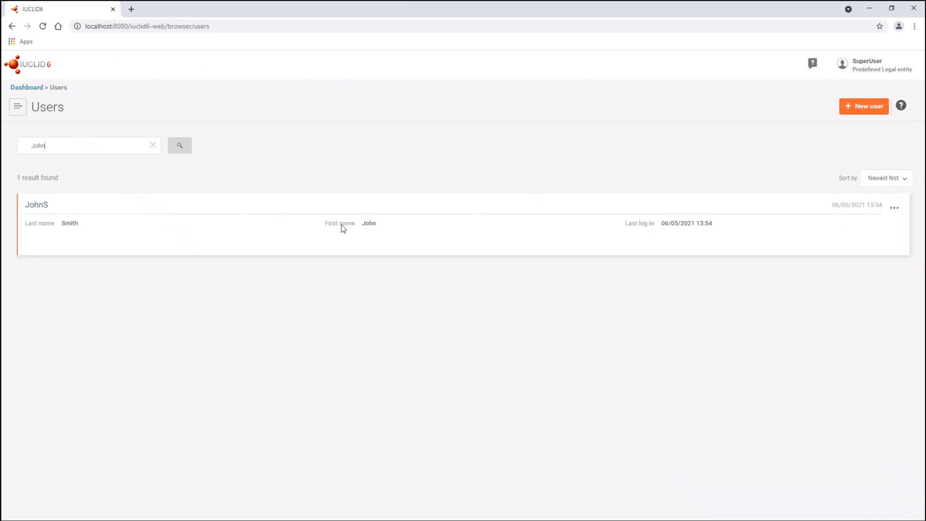
left_click(153, 147)
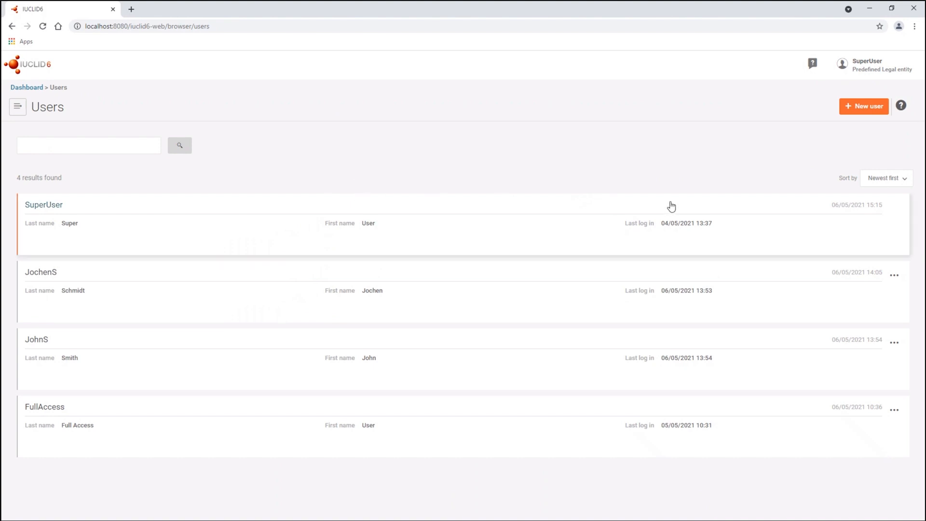
Step: Examine the new user form from the profile fields to roles, legal entities and groups, and return to the user list without saving
left_click(854, 108)
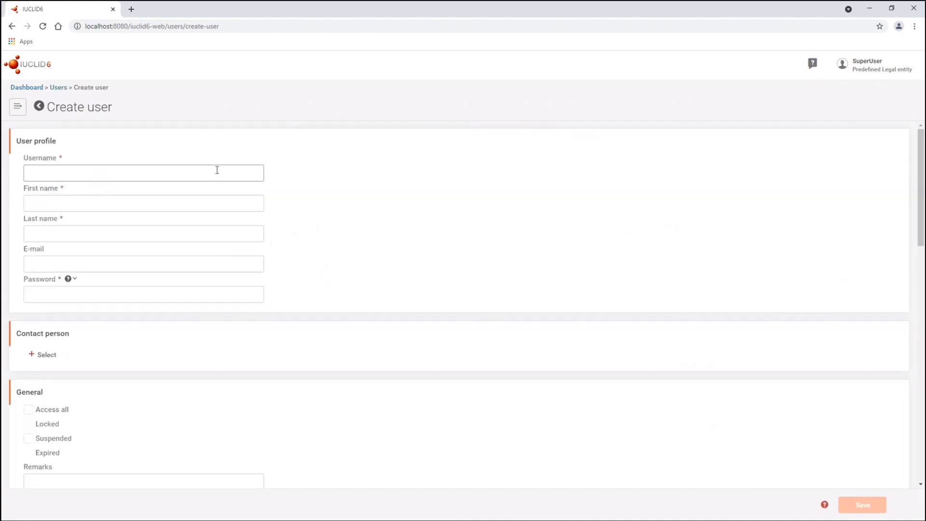
left_click(198, 203)
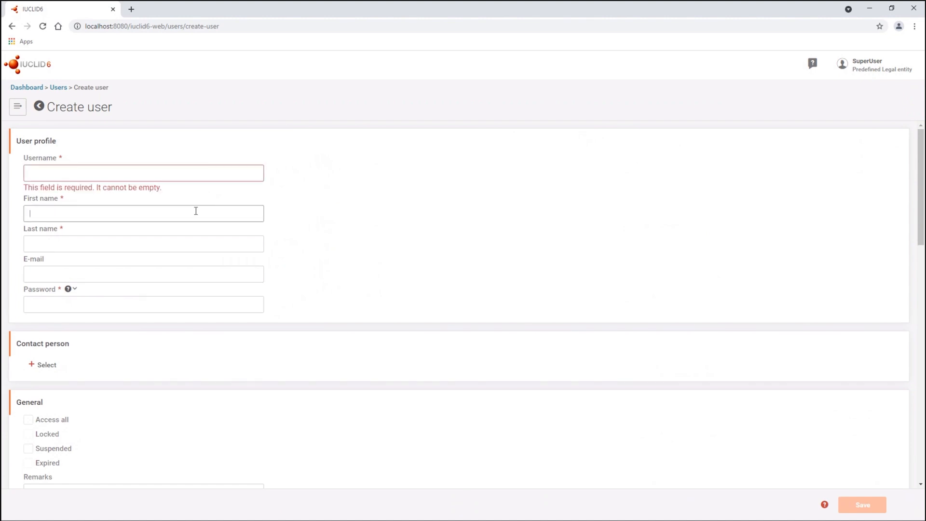
left_click(174, 243)
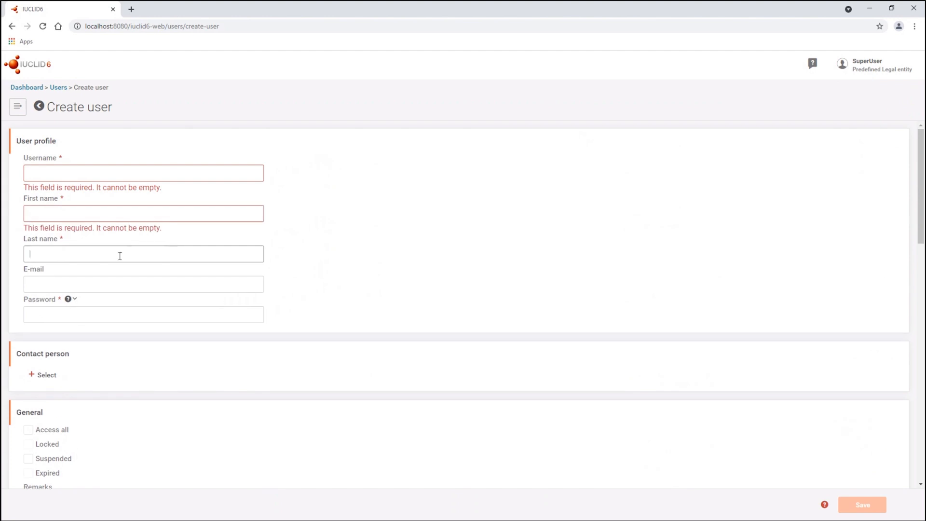
left_click(102, 175)
left_click(66, 281)
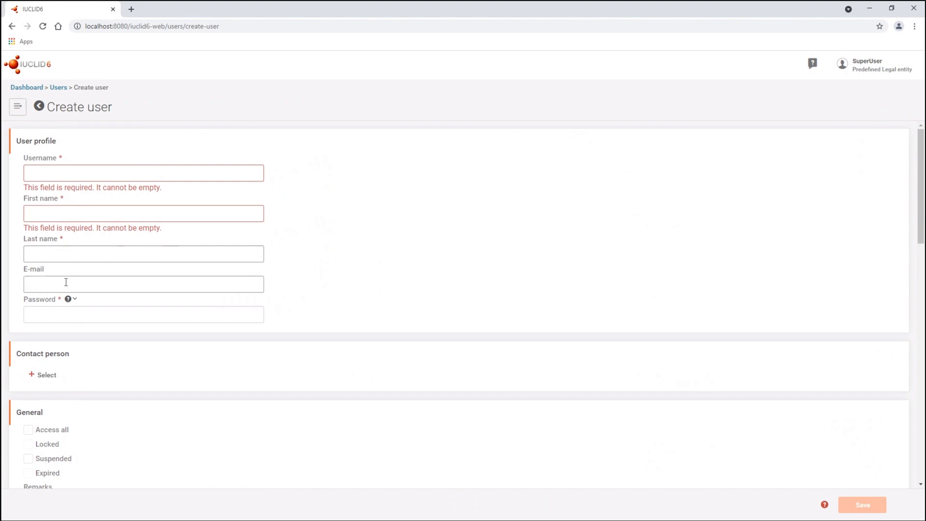
scroll(97, 277, "down", 6)
scroll(99, 278, "down", 2)
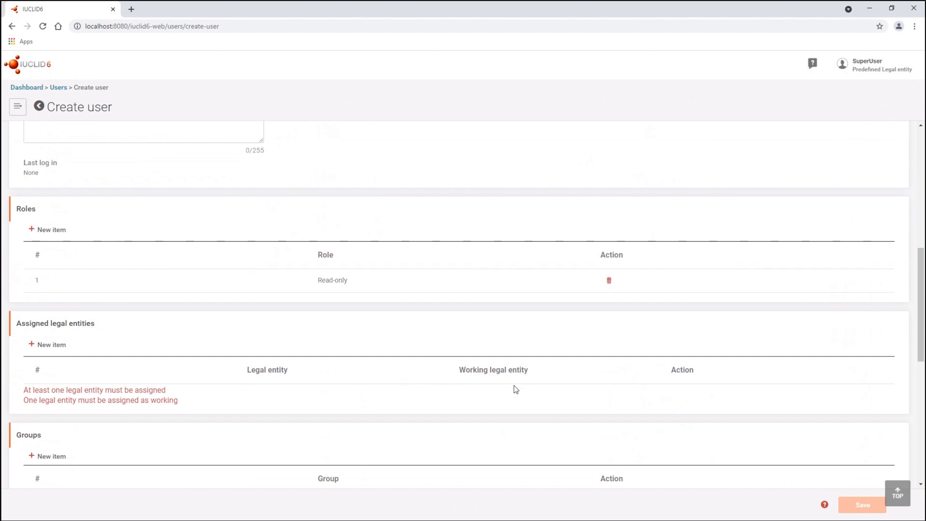
left_click(39, 106)
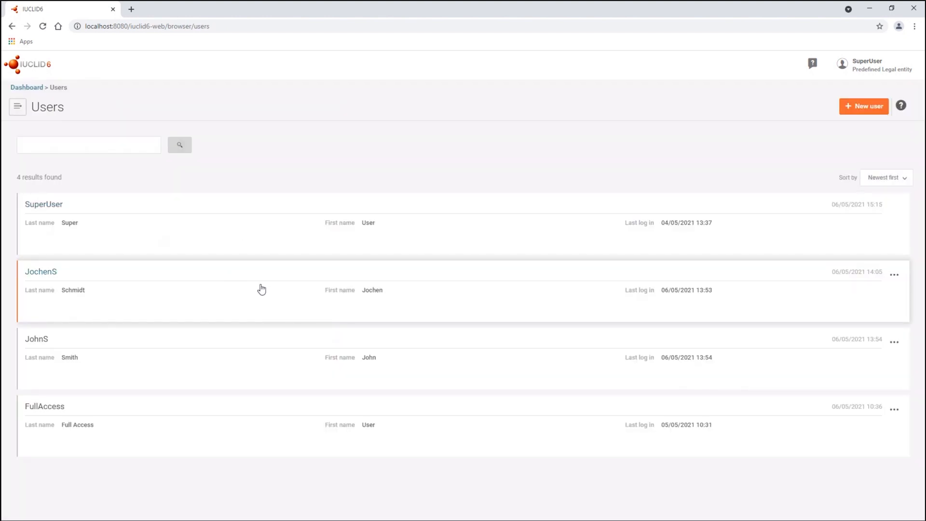
Step: Open the record of the user listed directly below SuperUser and review the profile, contact person and general sections
left_click(223, 289)
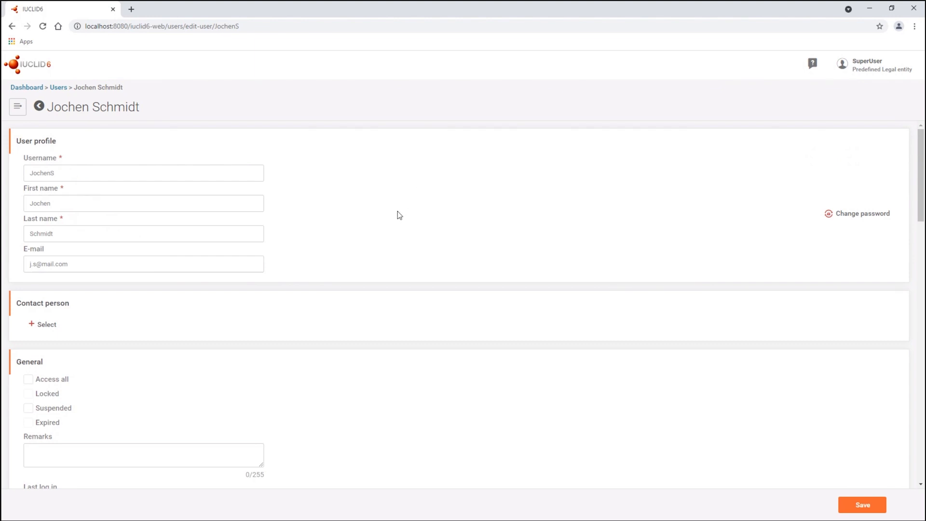
scroll(351, 257, "down", 4)
scroll(374, 270, "up", 3)
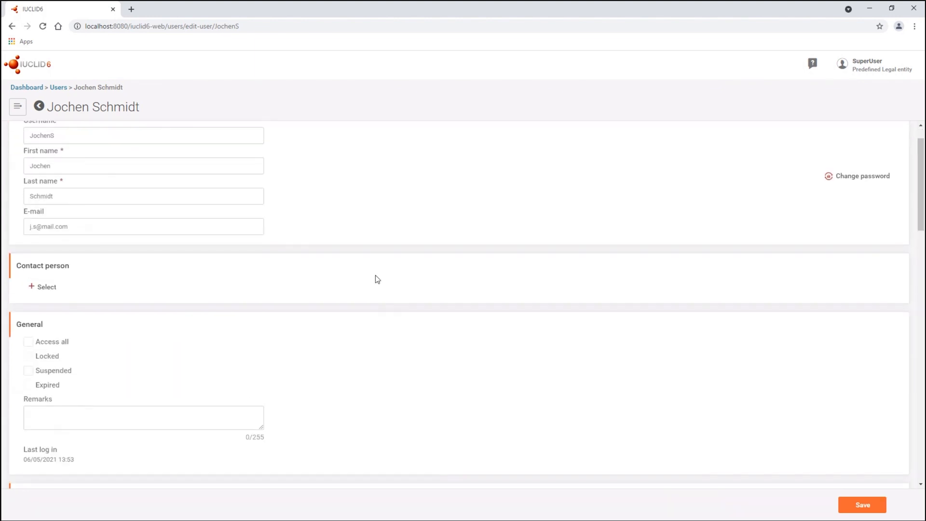
scroll(377, 279, "up", 1)
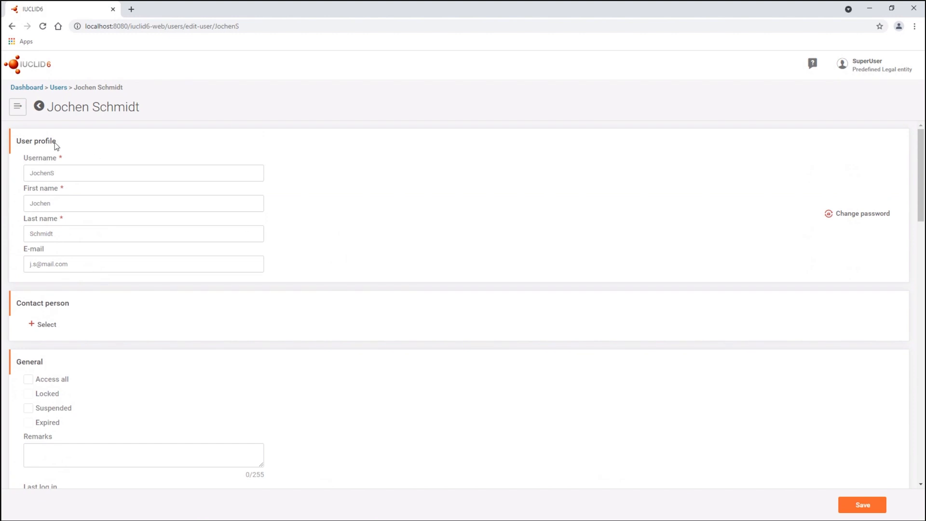
left_click_drag(54, 142, 15, 143)
Step: View the profile details in the signed-in account's user settings and return to the previously opened user record
left_click(868, 72)
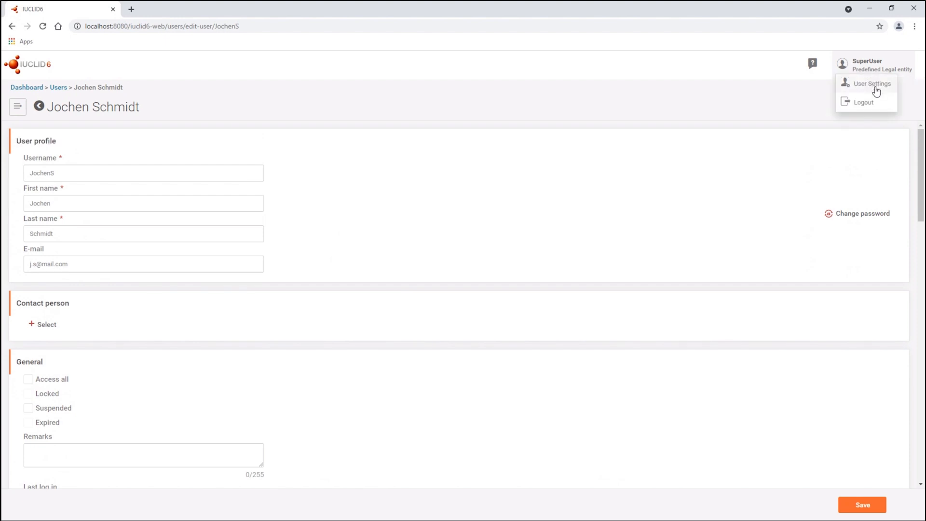
left_click(874, 85)
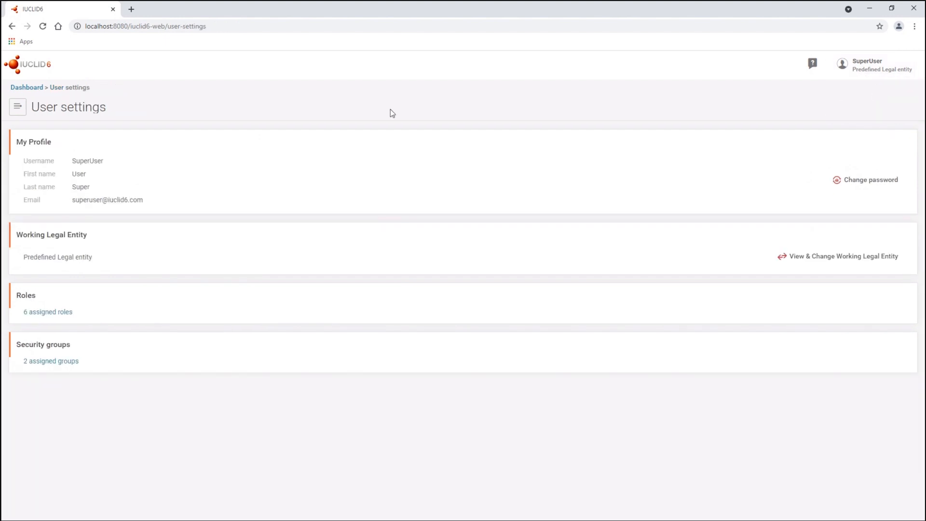
left_click_drag(88, 152, 145, 200)
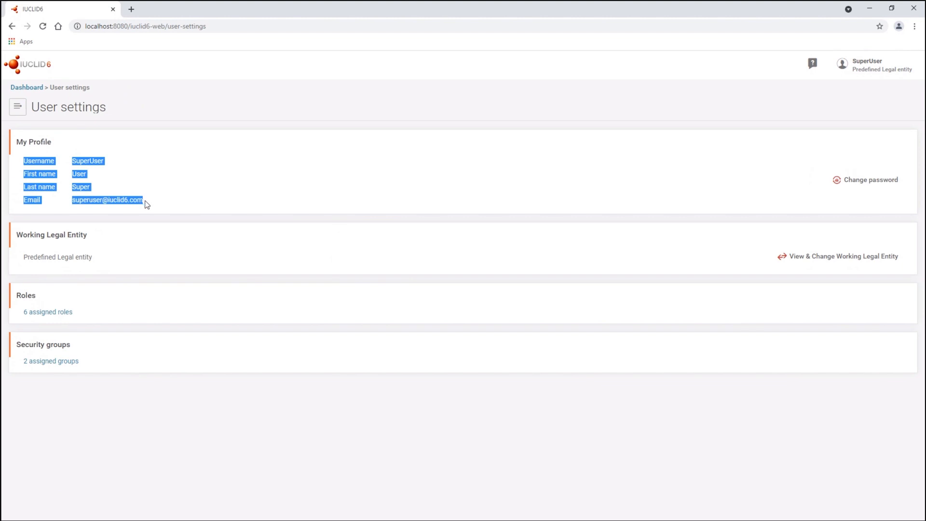
left_click(140, 198)
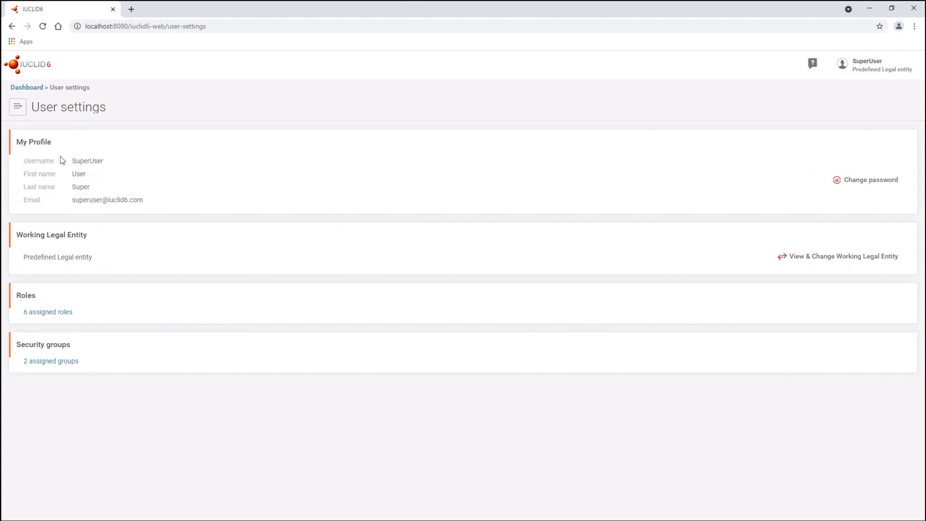
left_click(12, 26)
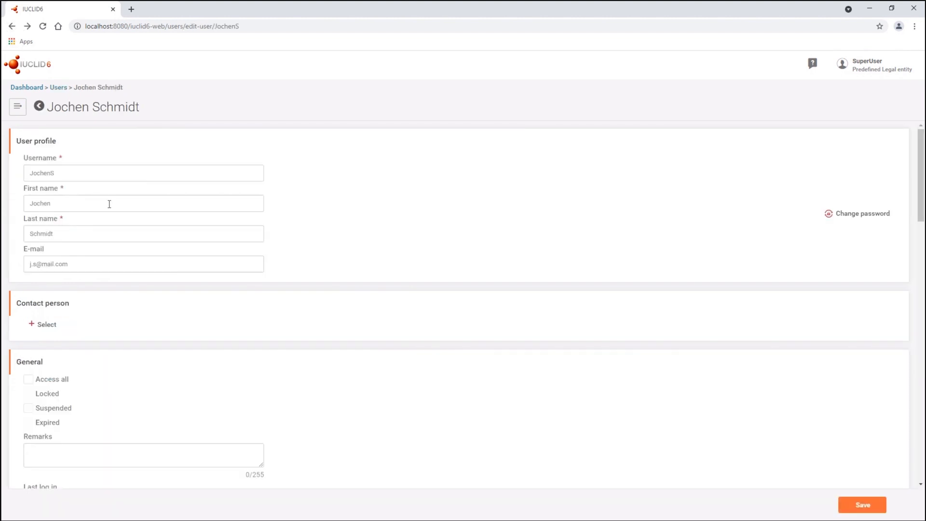
Step: Browse the contacts selectable as the user's contact person and search them by a contact's first name
scroll(134, 256, "down", 3)
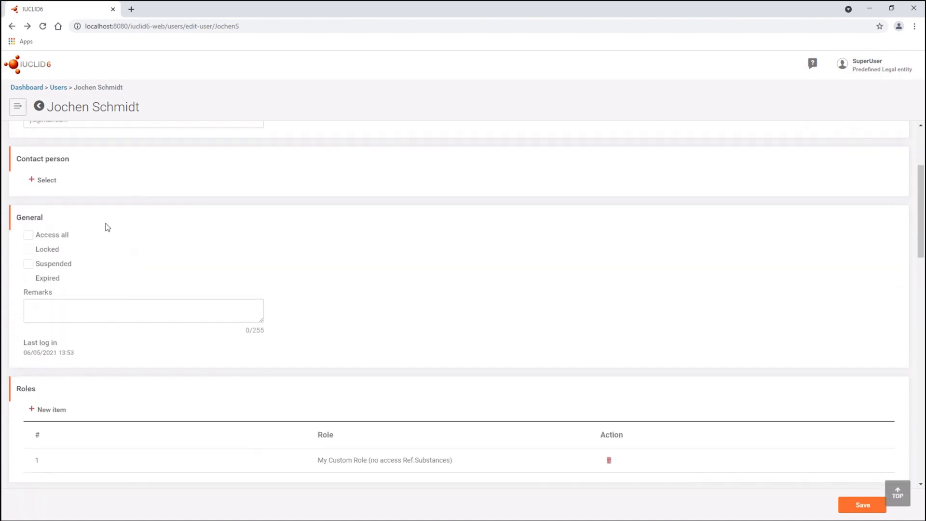
scroll(99, 211, "up", 2)
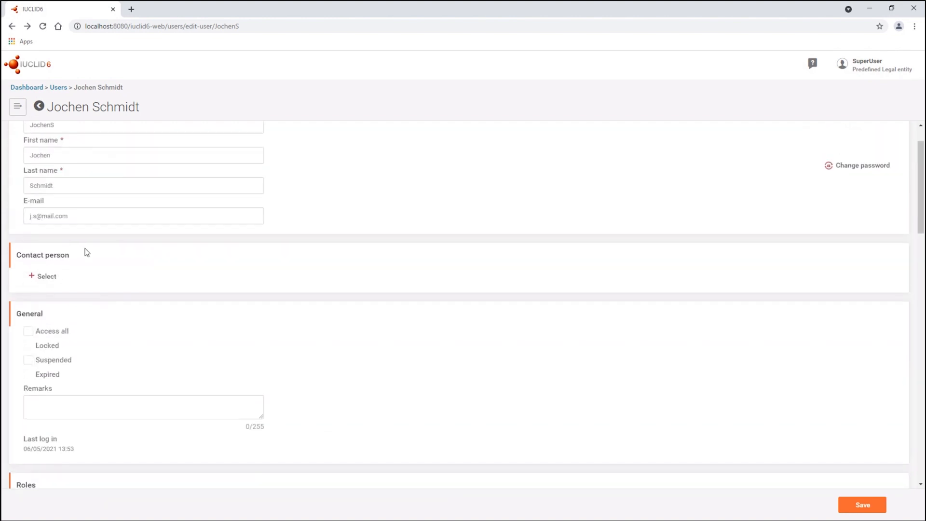
left_click(39, 283)
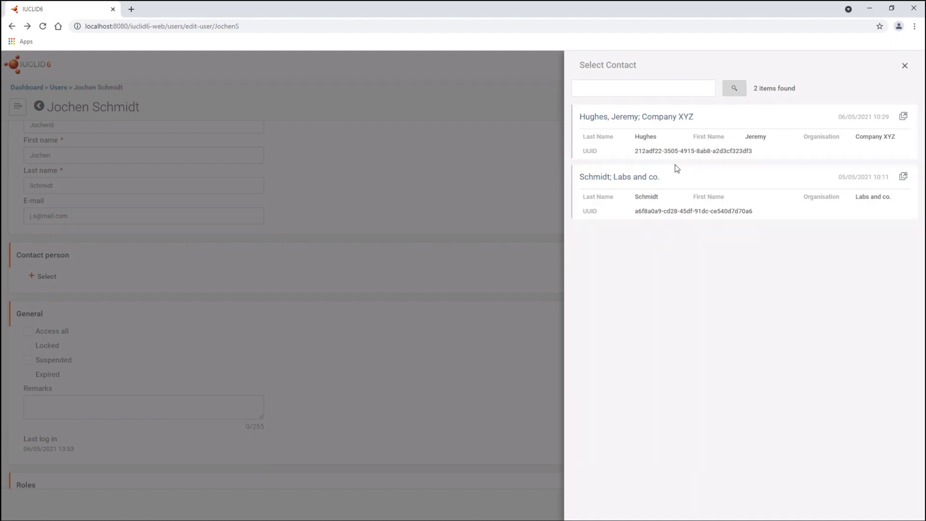
left_click(675, 89)
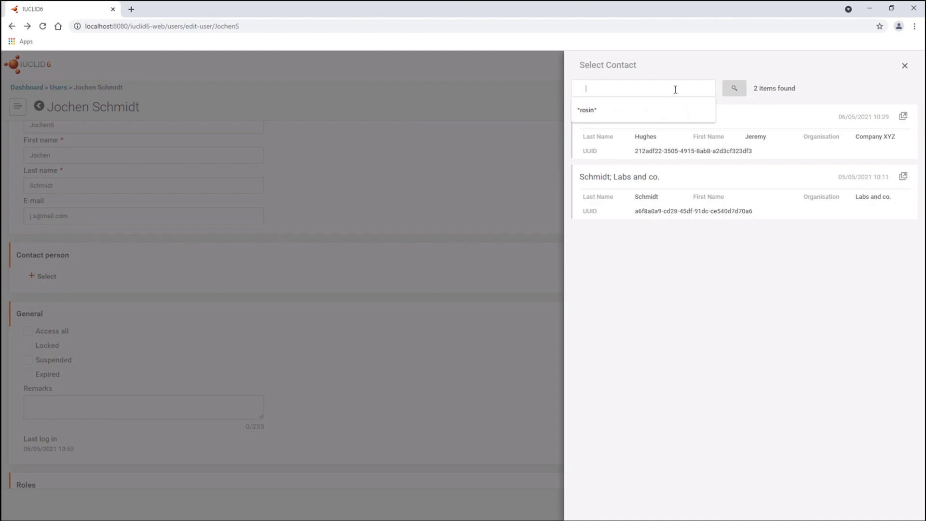
left_click(690, 69)
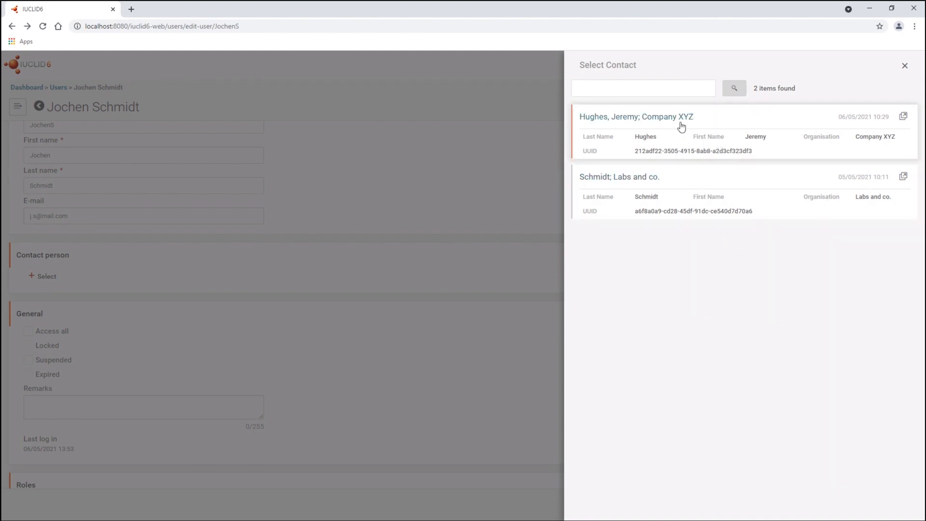
left_click(630, 84)
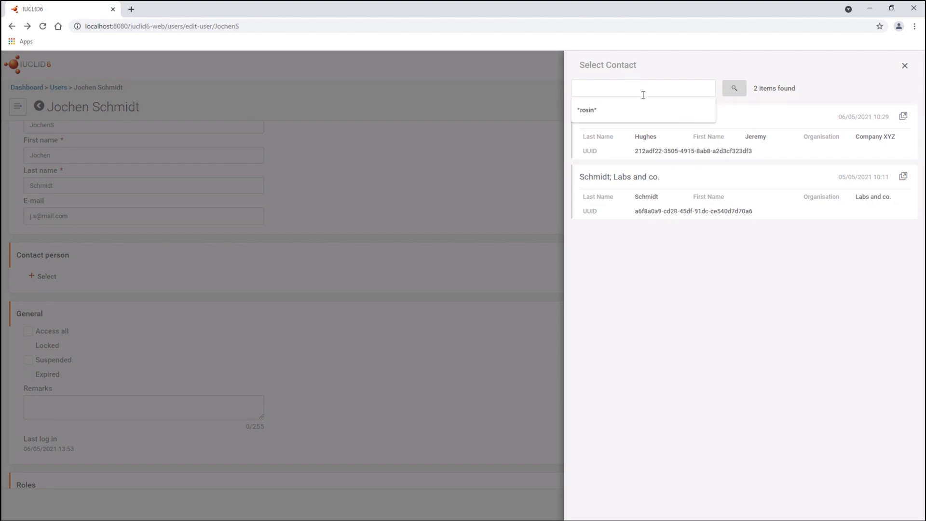
type("Jeremy")
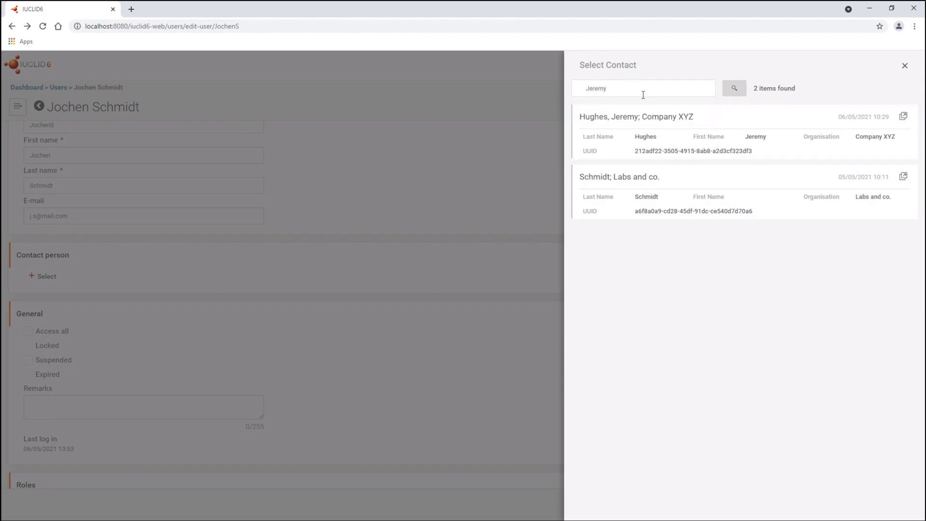
key("Return")
Step: Search the selectable contacts by organisation with *XYZ*, retry in lowercase as *xyz*, and close the contact selection without choosing one
left_click_drag(613, 91, 588, 94)
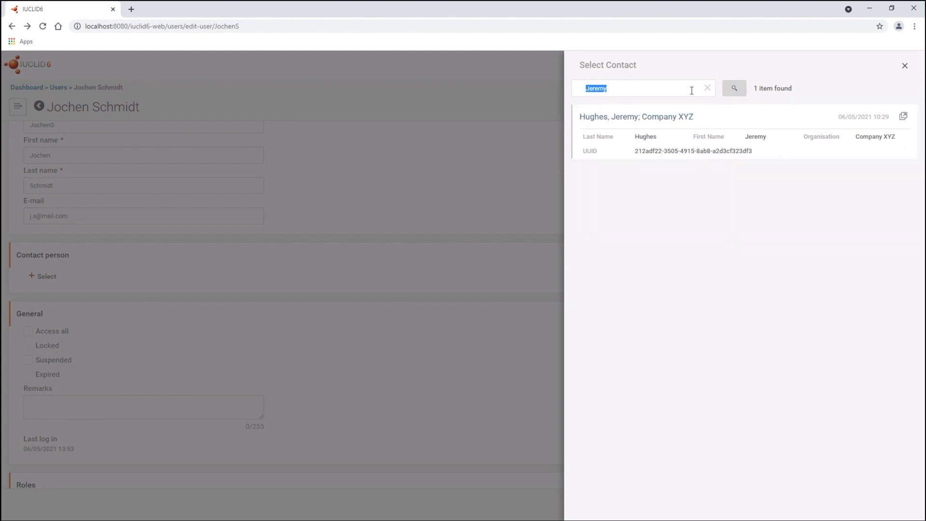
left_click_drag(634, 88, 579, 88)
type("*")
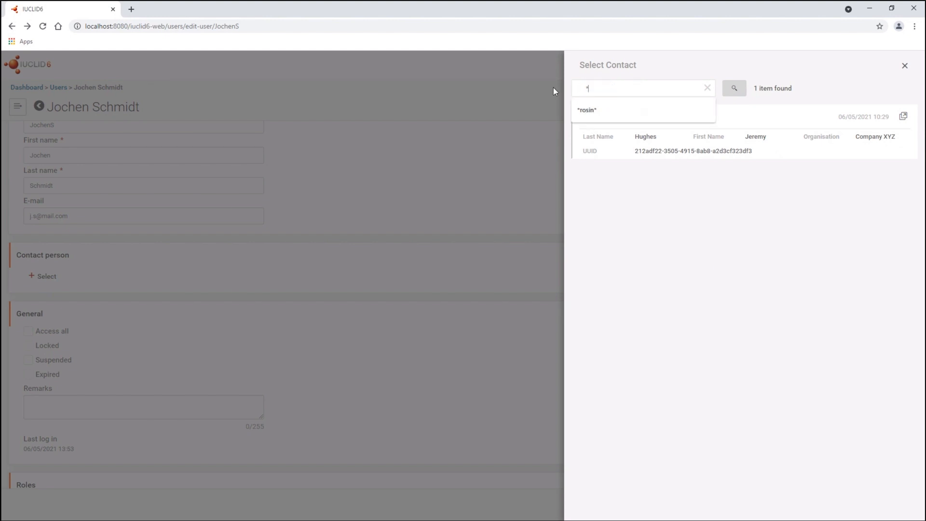
type("XYZ*")
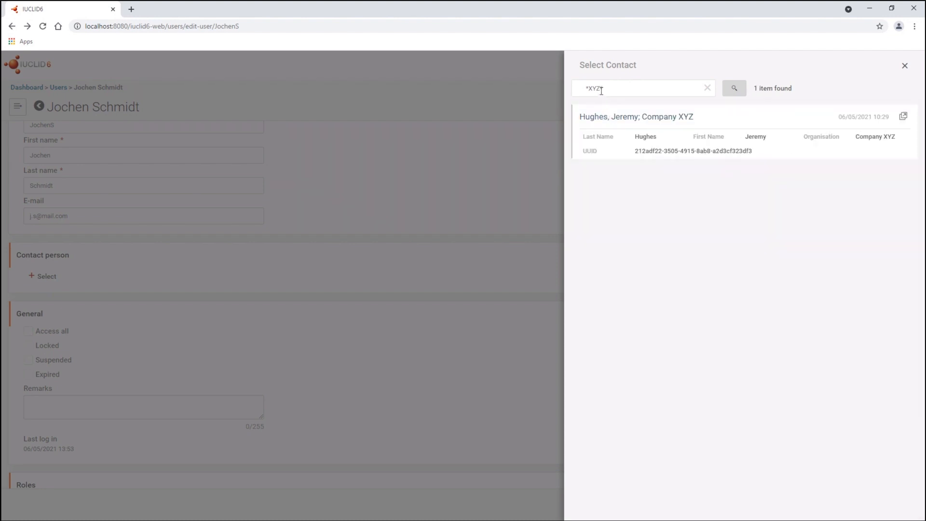
left_click_drag(600, 88, 587, 89)
type("xyz*")
left_click(706, 90)
left_click(904, 66)
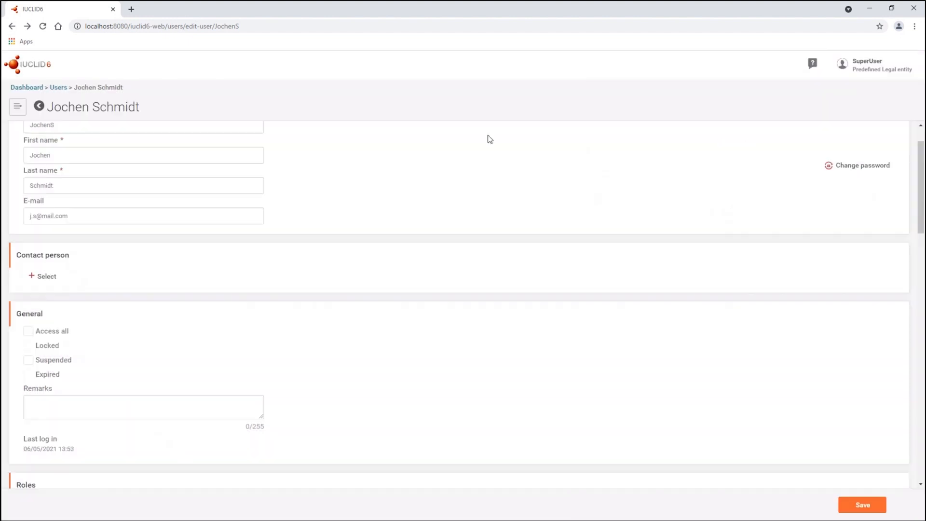
Step: Assign the contact from Labs and co. as the user's contact person
left_click(50, 280)
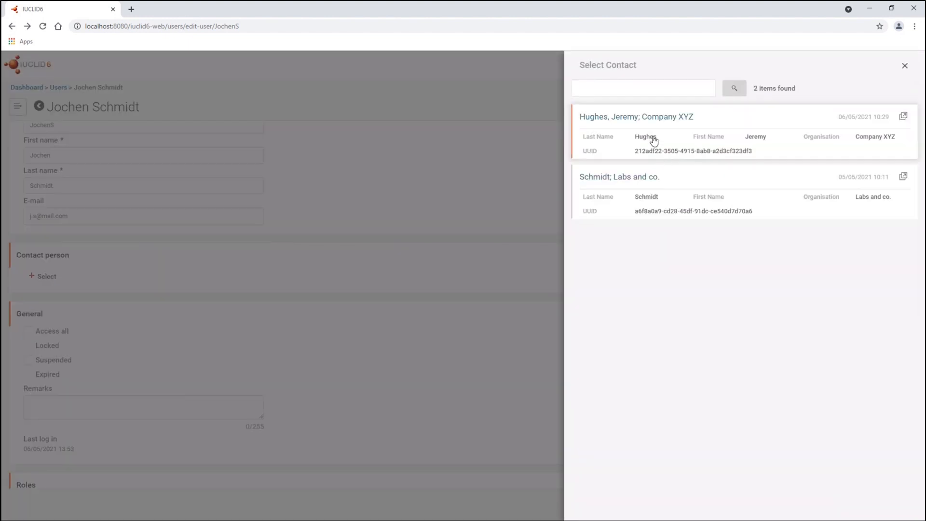
left_click(653, 190)
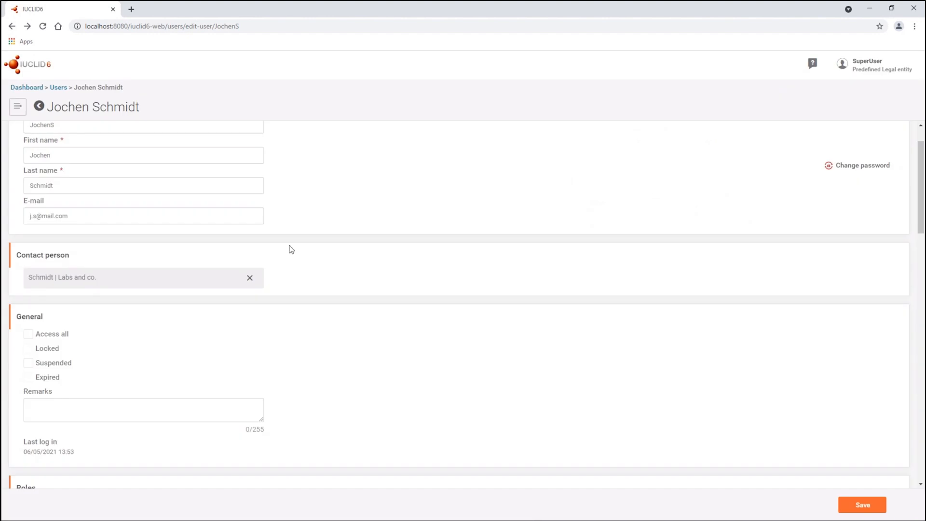
Step: Review the user's assigned roles and legal entities, and view the list of assignable roles without adding one
scroll(134, 285, "down", 1)
scroll(427, 291, "down", 1)
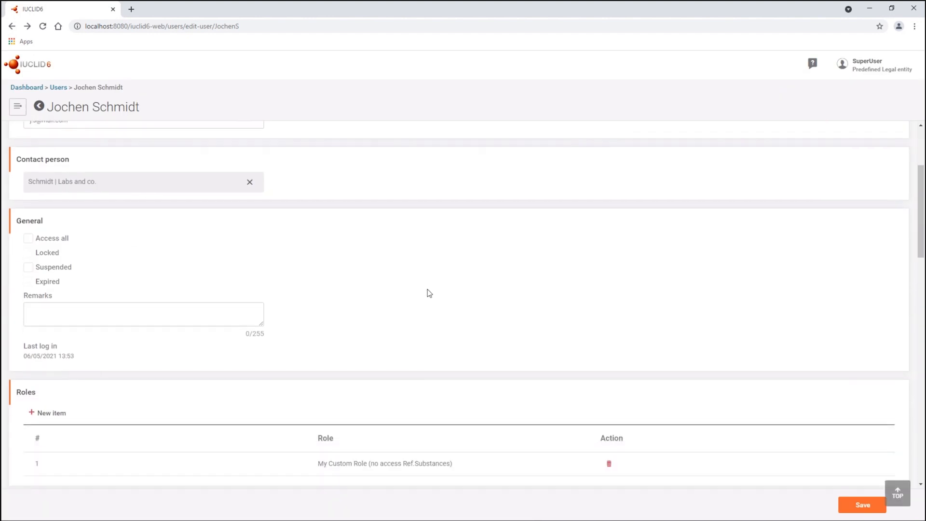
scroll(429, 292, "down", 3)
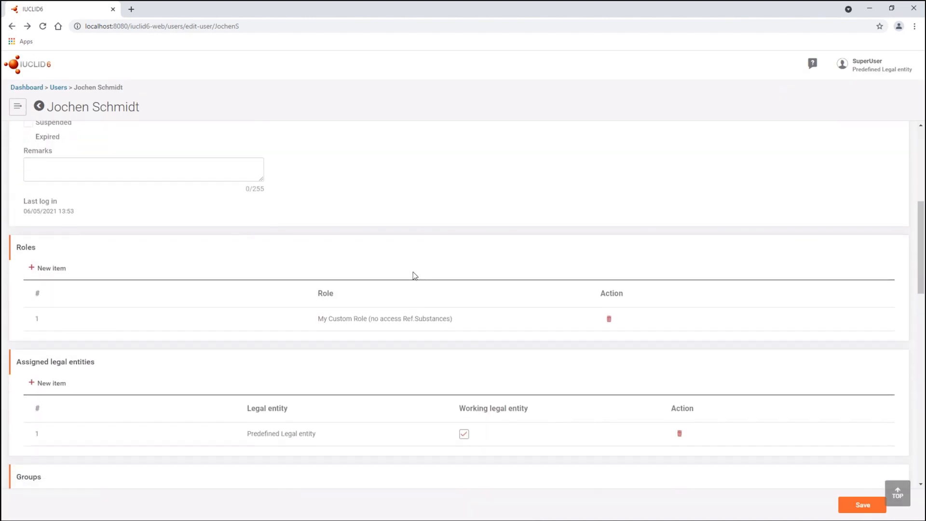
scroll(249, 263, "down", 1)
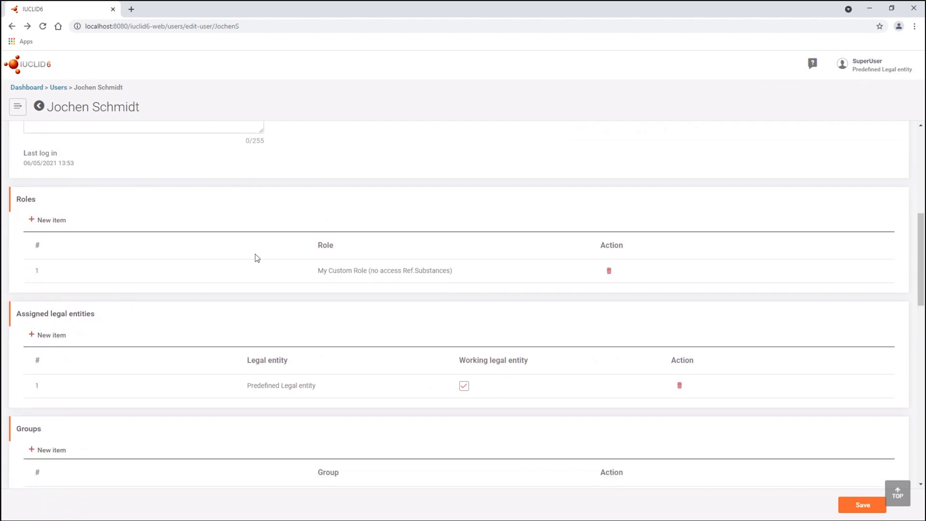
scroll(228, 345, "down", 1)
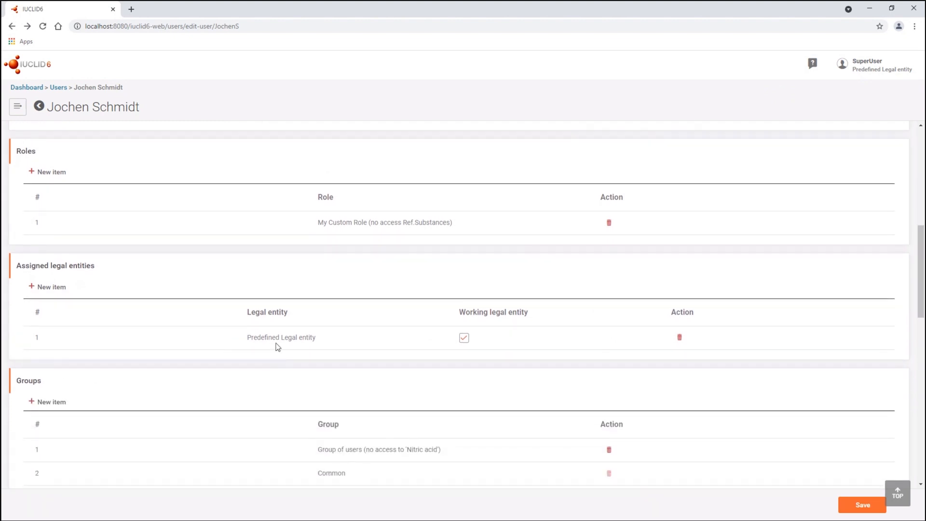
scroll(251, 290, "up", 1)
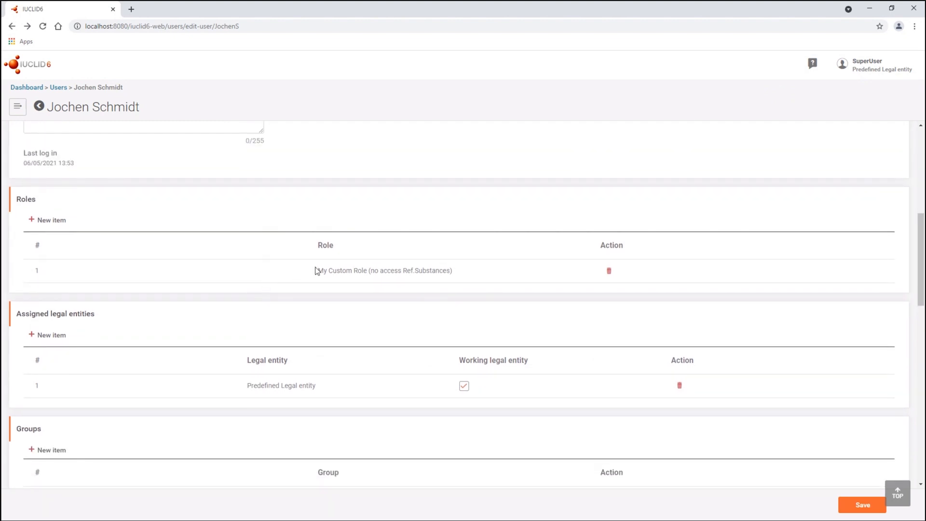
left_click(44, 221)
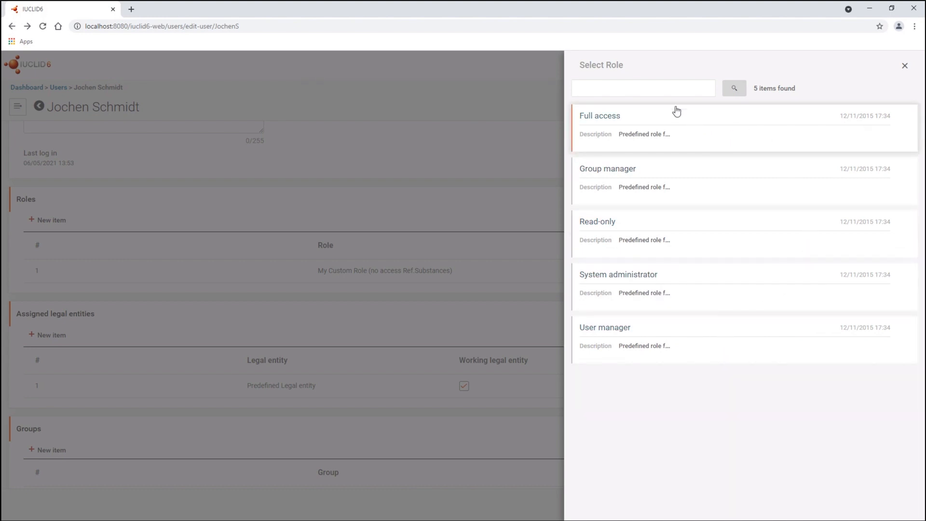
left_click(666, 91)
left_click(630, 94)
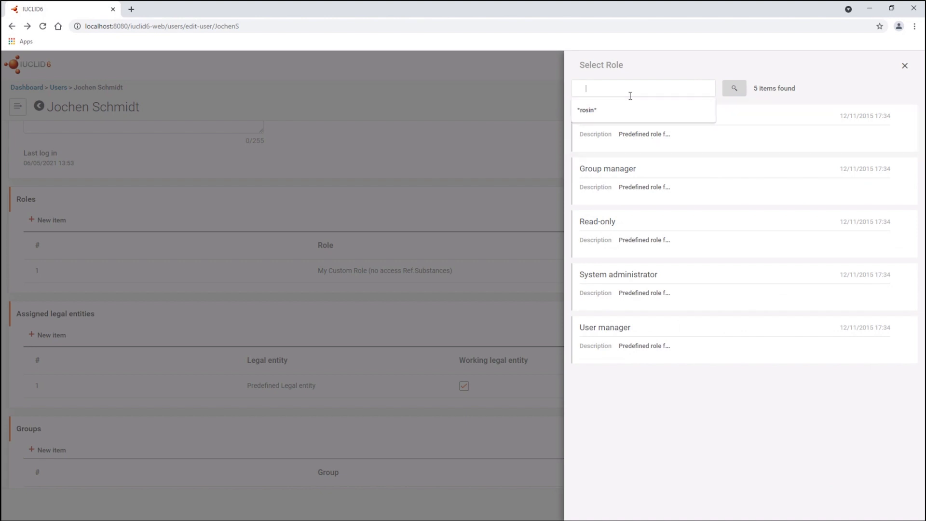
left_click(905, 65)
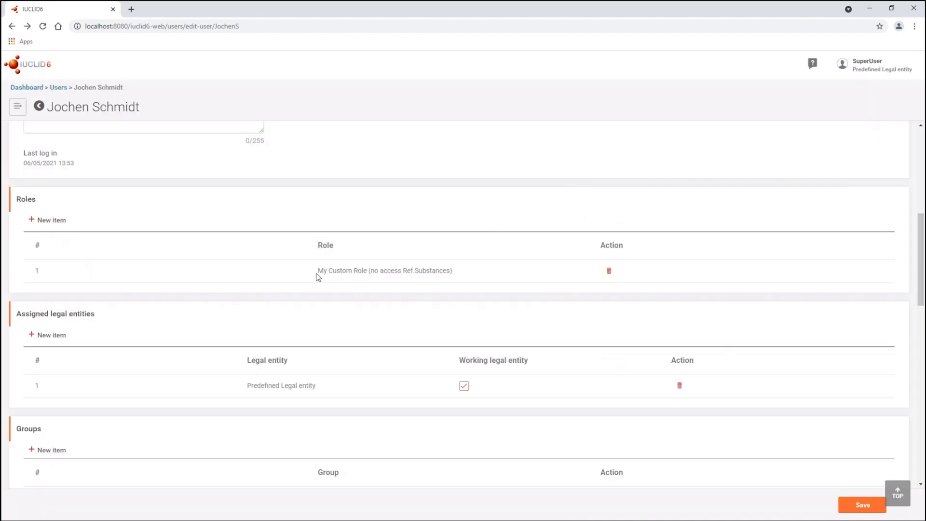
left_click_drag(316, 271, 454, 279)
left_click(455, 278)
Step: Examine the user's groups and the per-group access levels under User Preferences, and return to the user profile section
scroll(455, 278, "down", 5)
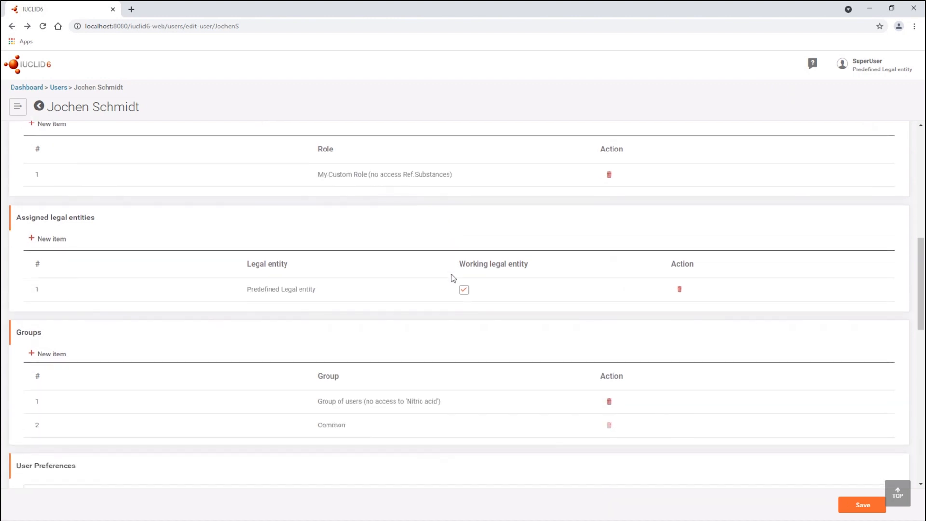
scroll(453, 278, "down", 1)
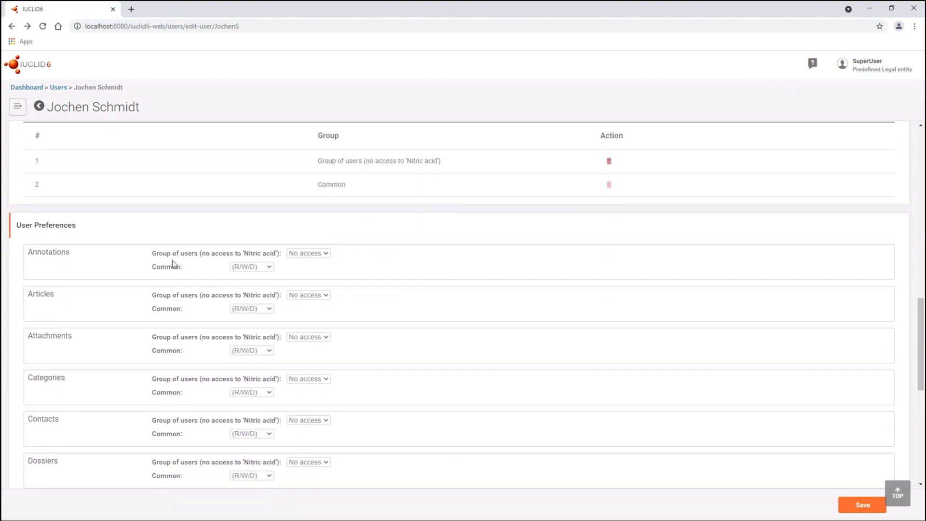
left_click_drag(77, 226, 16, 226)
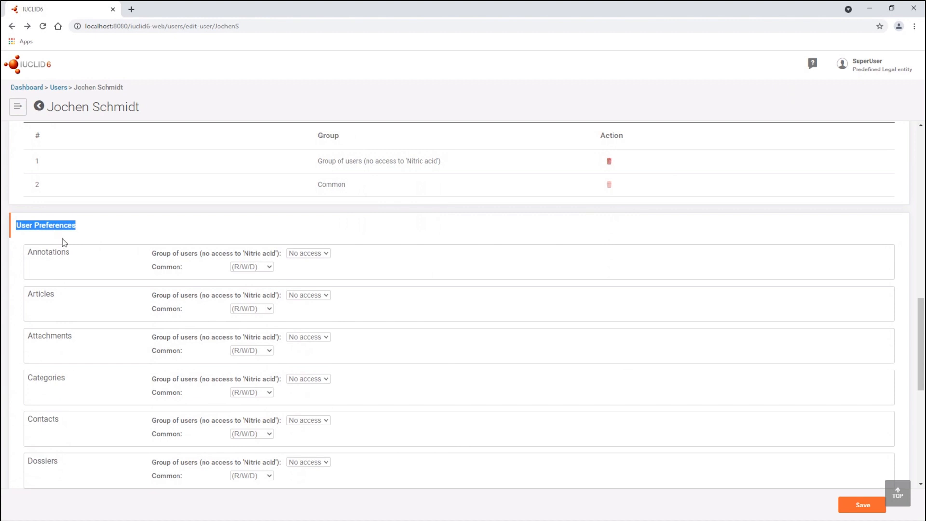
left_click(80, 230)
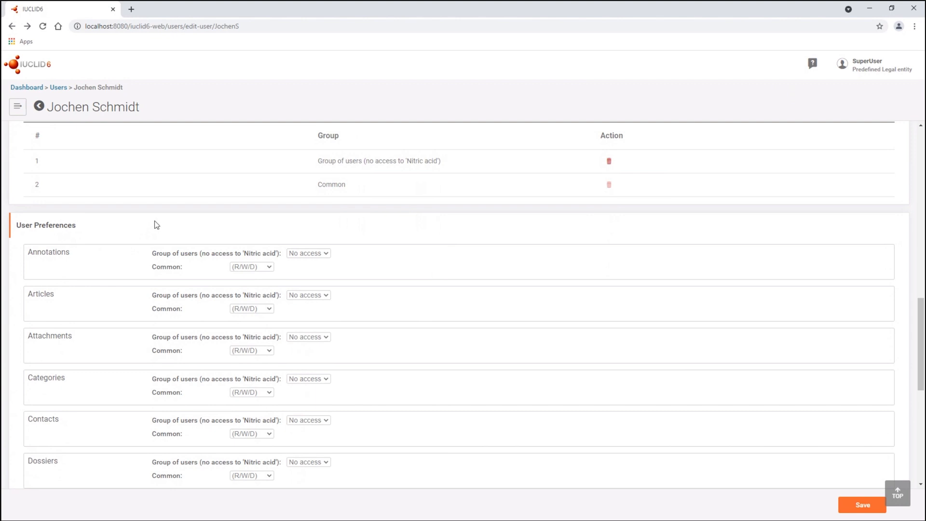
scroll(156, 225, "up", 10)
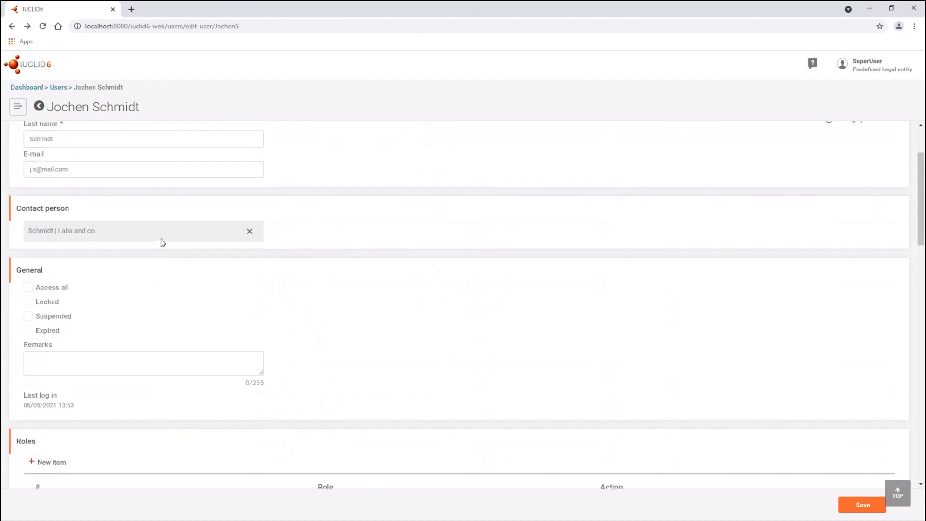
scroll(160, 241, "up", 2)
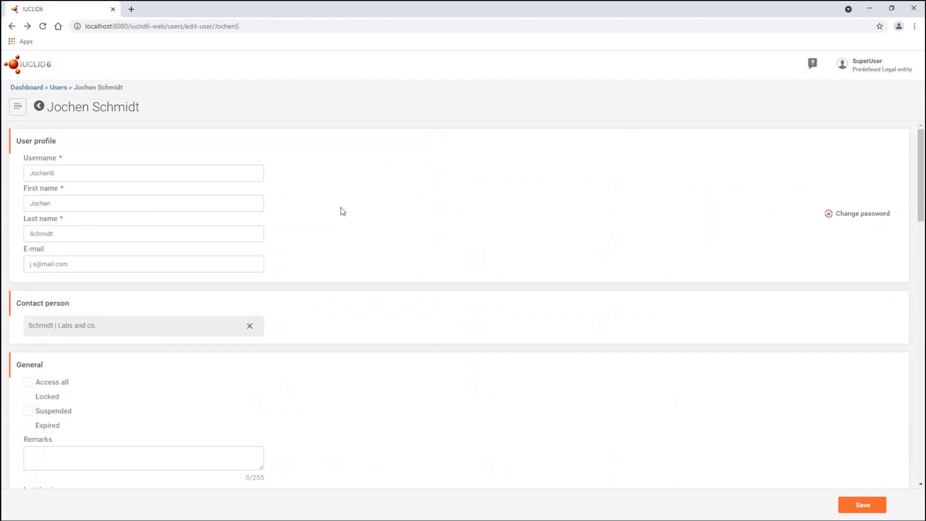
Step: Open the list of roles under user management and view its sort options without changing the order
left_click(18, 107)
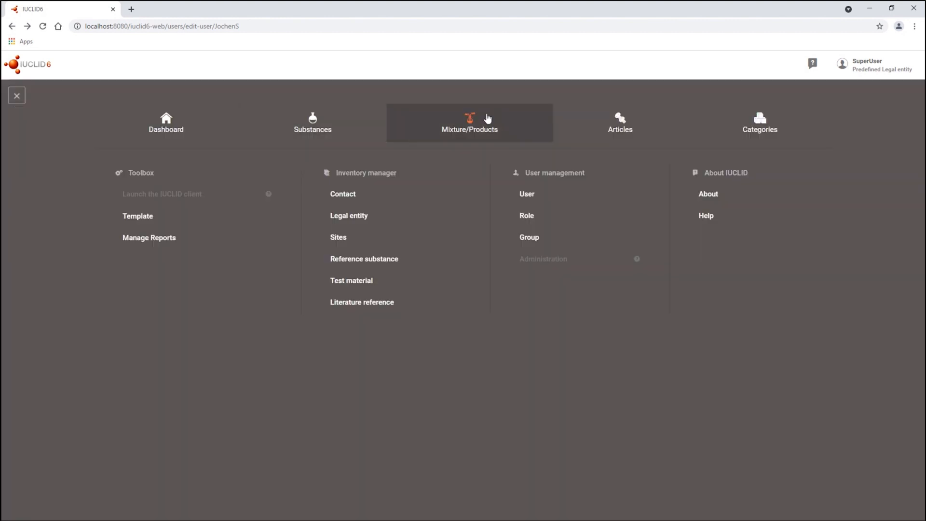
left_click(534, 223)
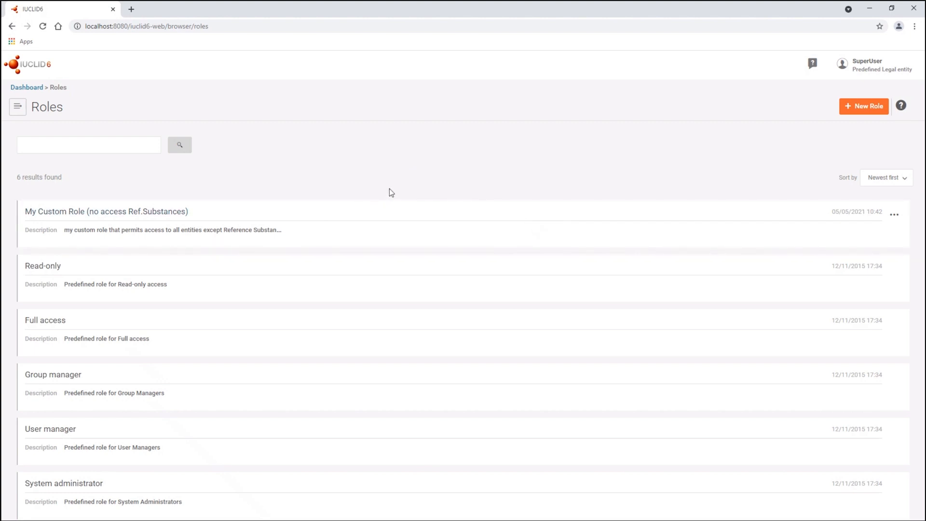
left_click(884, 178)
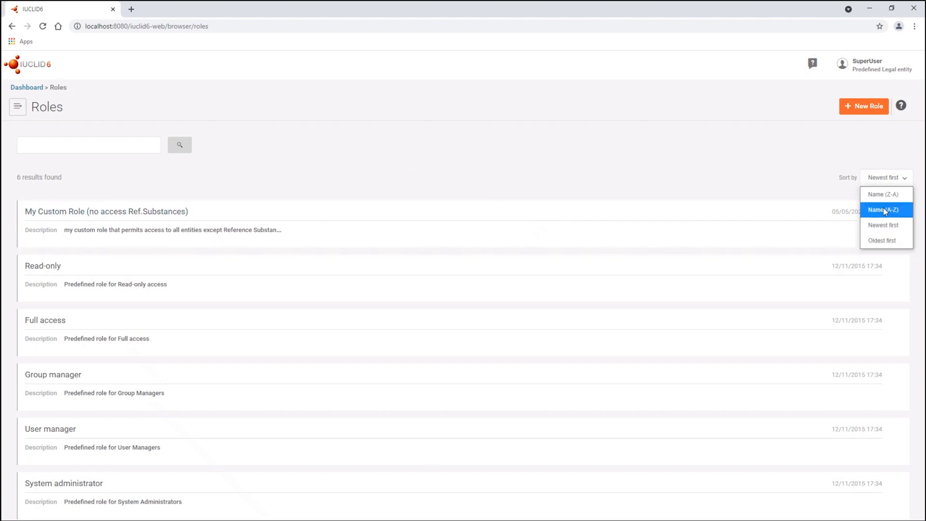
left_click(857, 132)
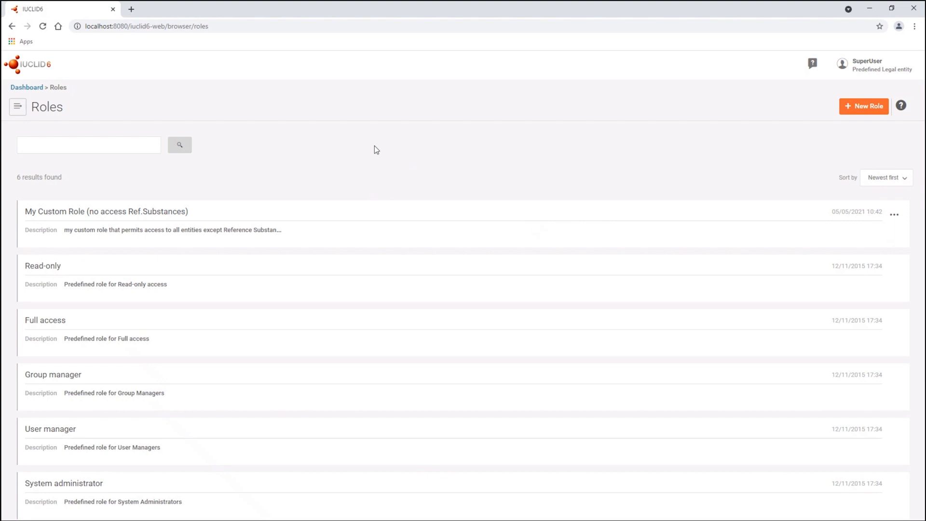
Step: Search the roles for *access*, and clear the search to list all roles again
left_click(113, 146)
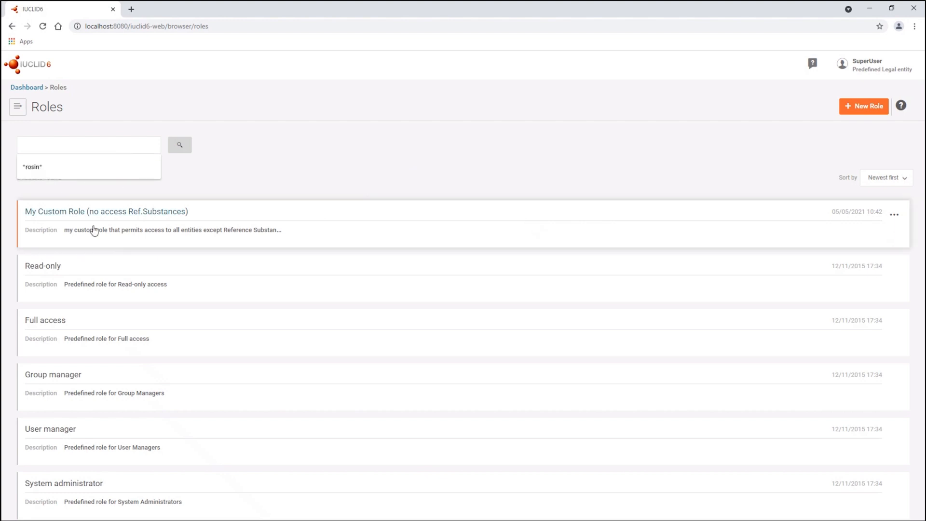
left_click(302, 176)
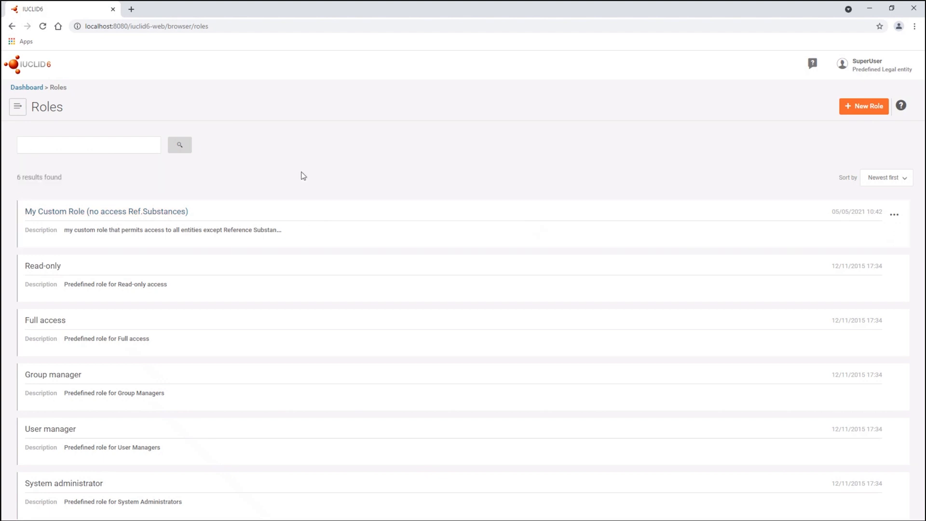
left_click(144, 146)
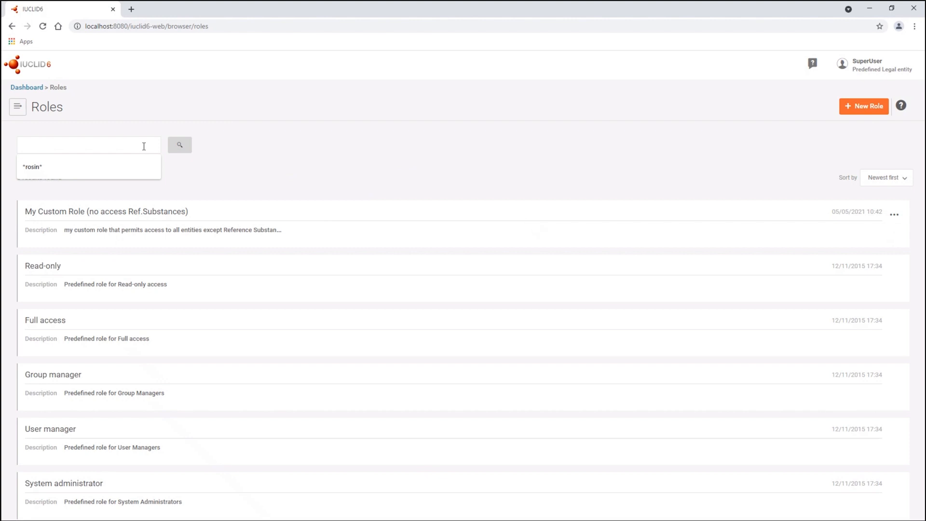
type("*access*")
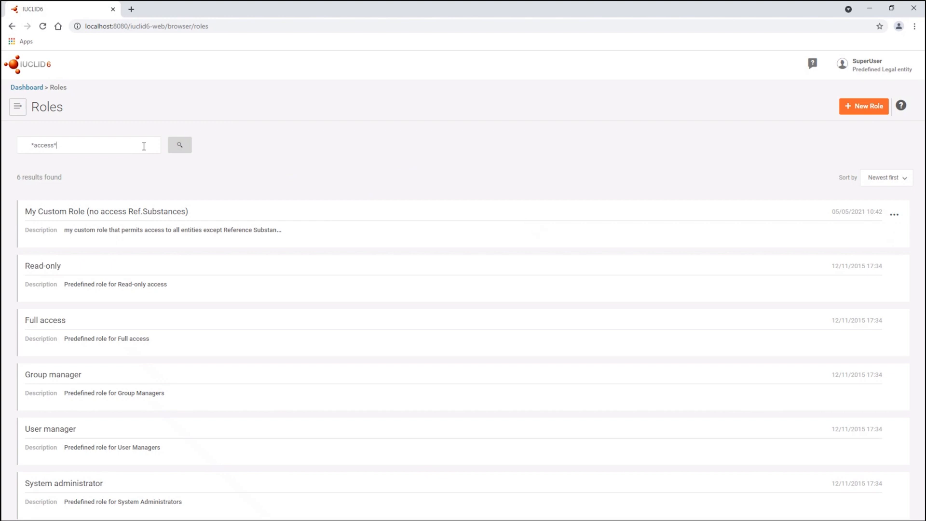
key("Return")
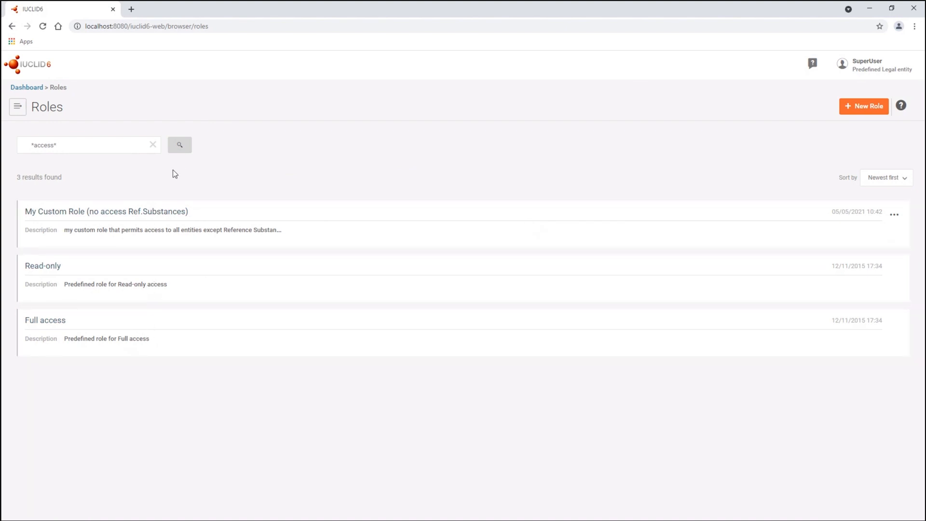
left_click(153, 145)
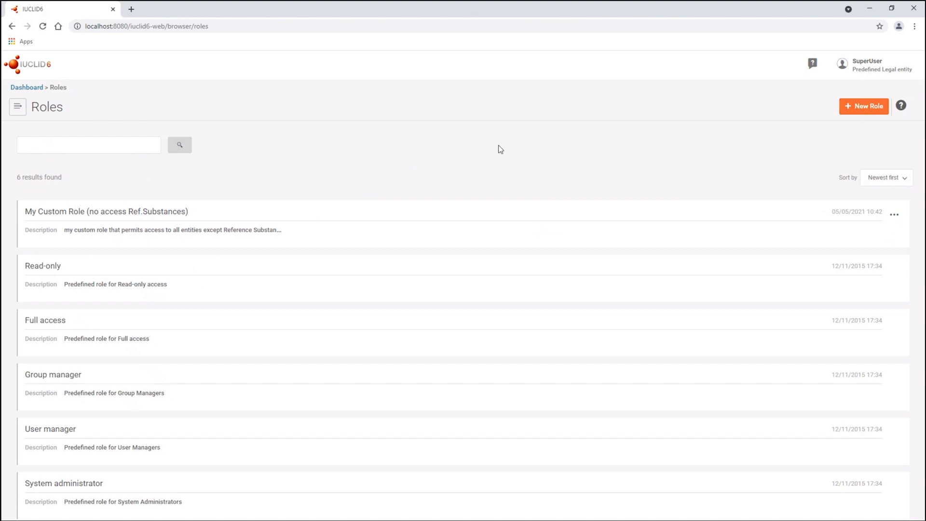
Step: Open the role My Custom Role (no access Ref.Substances) and examine its name and description
left_click(94, 212)
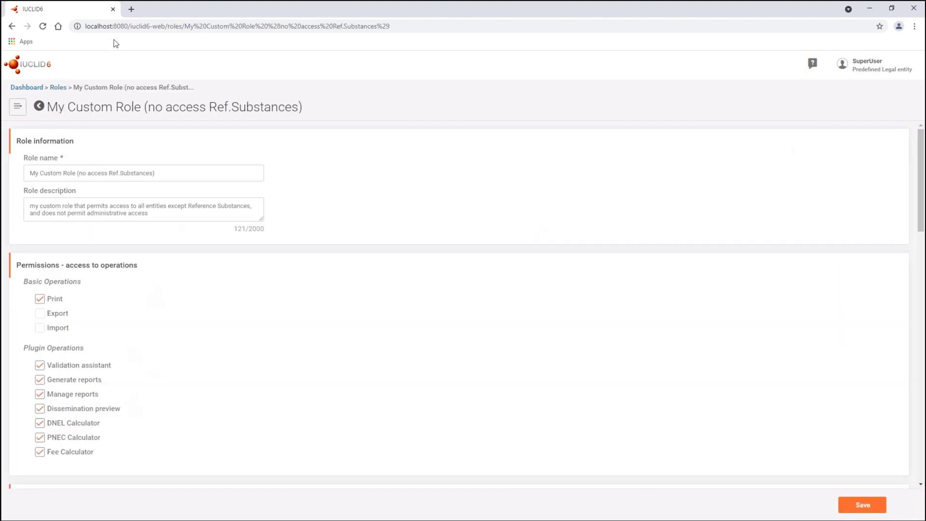
left_click(176, 172)
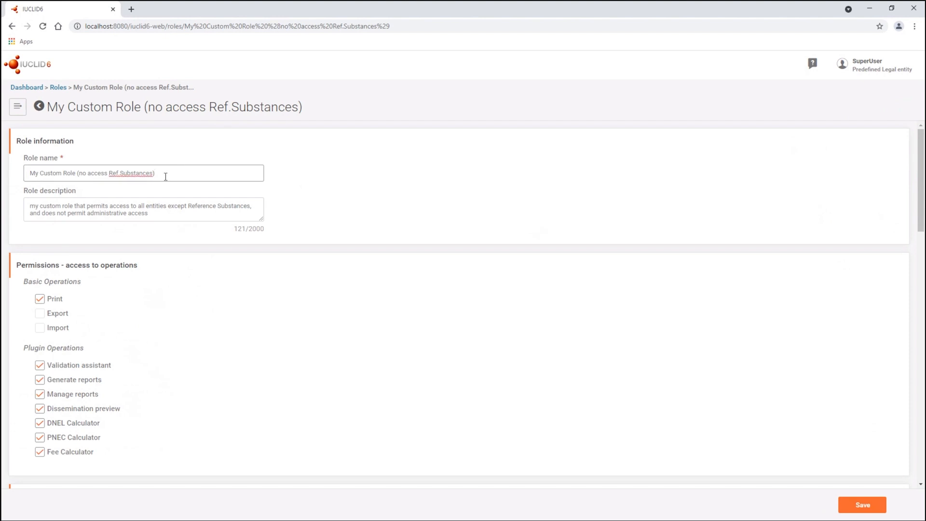
left_click_drag(166, 177, 28, 167)
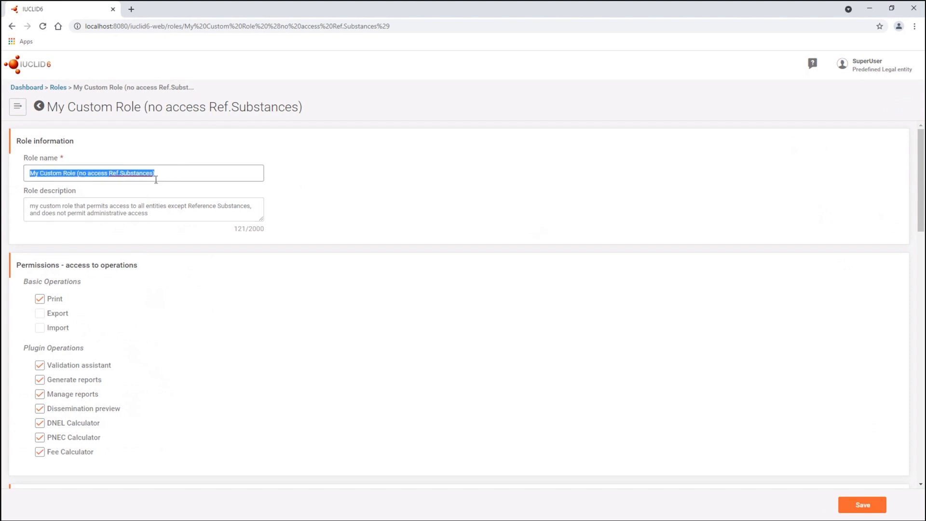
left_click_drag(162, 174, 29, 172)
left_click(51, 173)
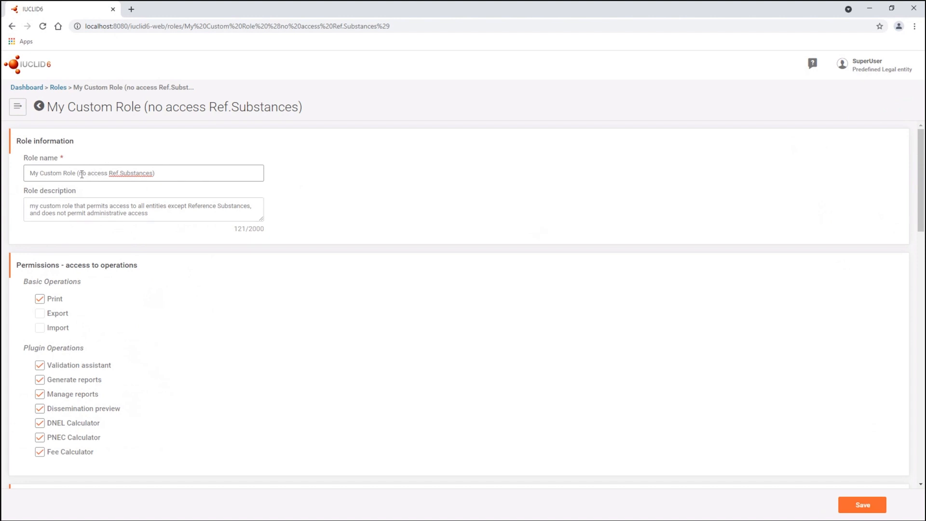
left_click_drag(79, 174, 151, 175)
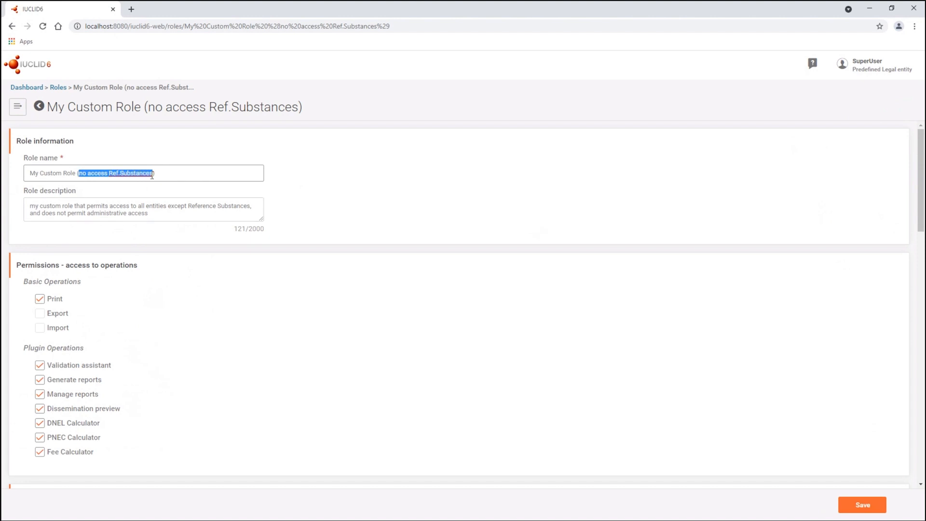
left_click(168, 175)
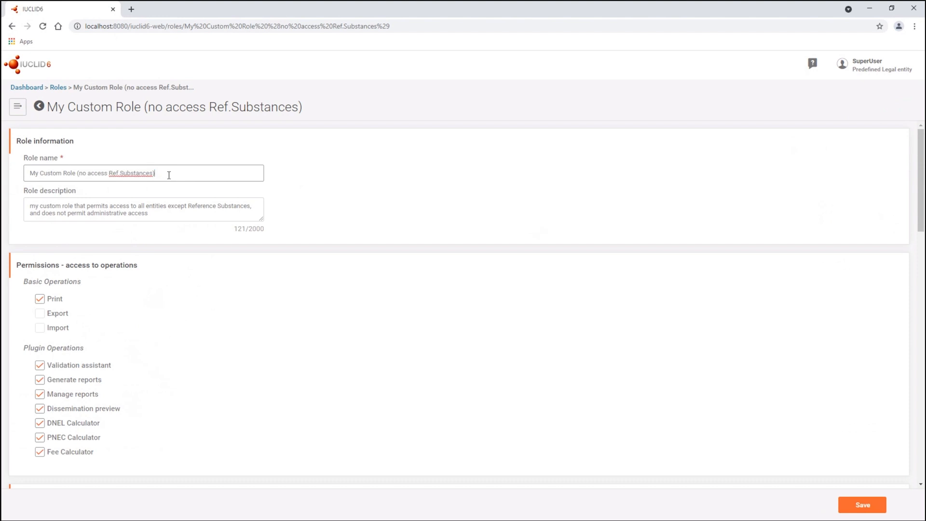
left_click_drag(154, 213, 29, 204)
left_click(96, 214)
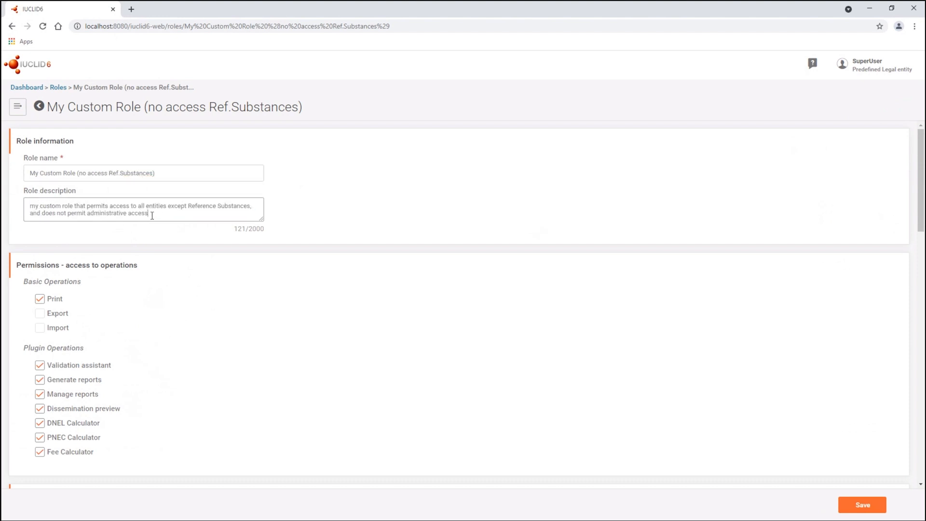
Step: Enable the Export and Import basic operations for the custom role
scroll(152, 216, "down", 2)
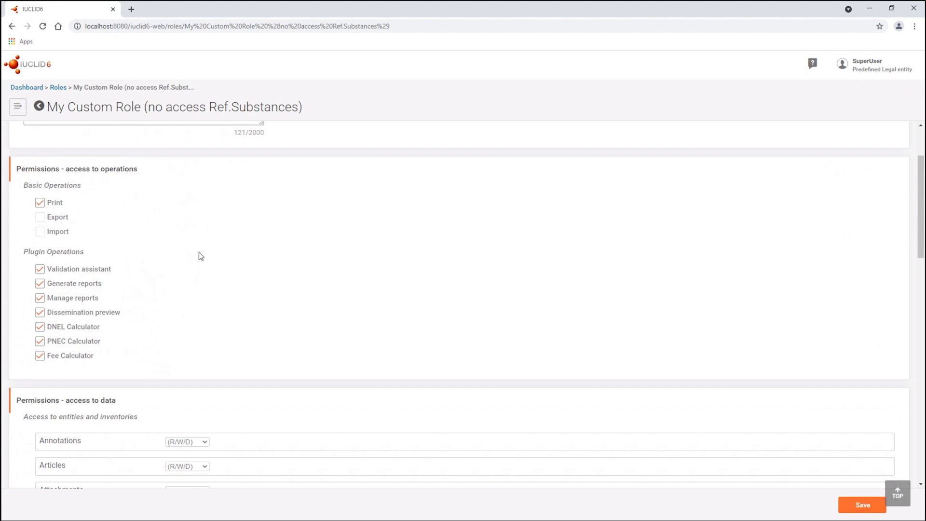
left_click(40, 218)
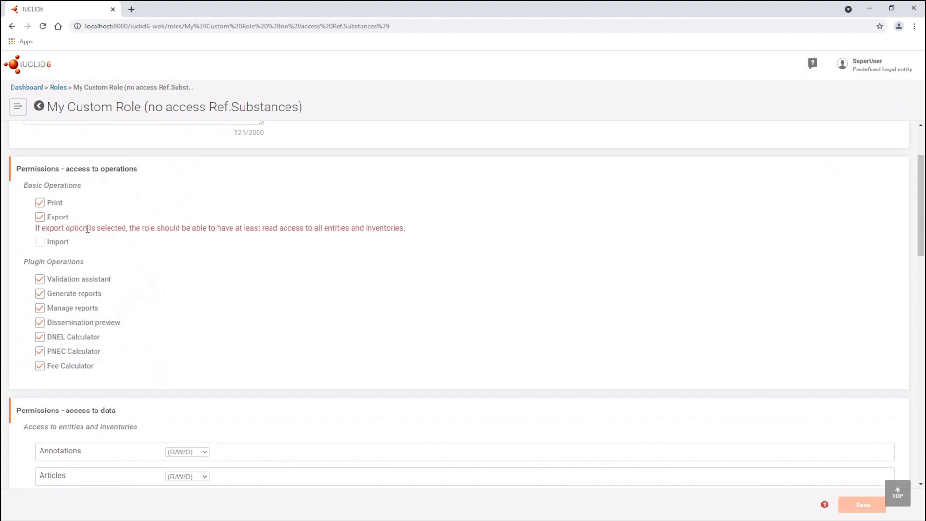
left_click(40, 242)
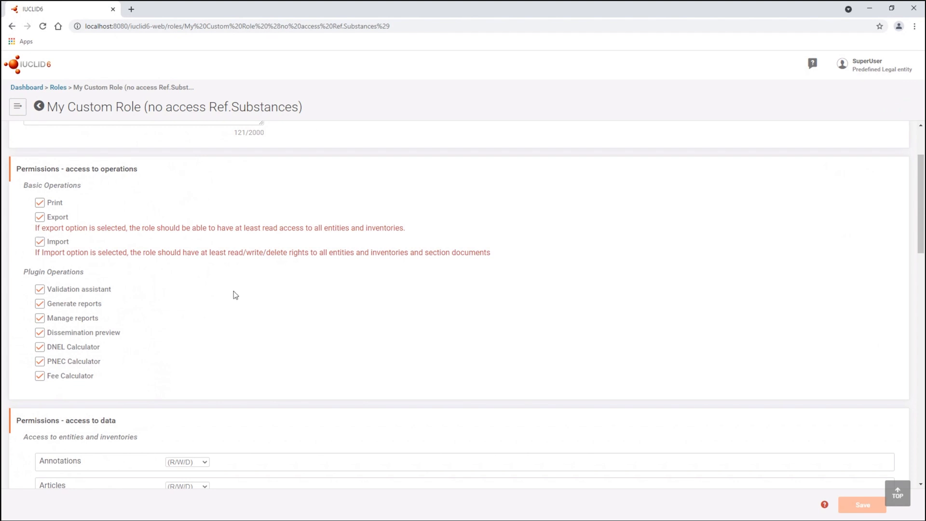
Step: Set the role's access to Reference Substances to (R) and check the Export and Import permission requirements
scroll(233, 291, "down", 8)
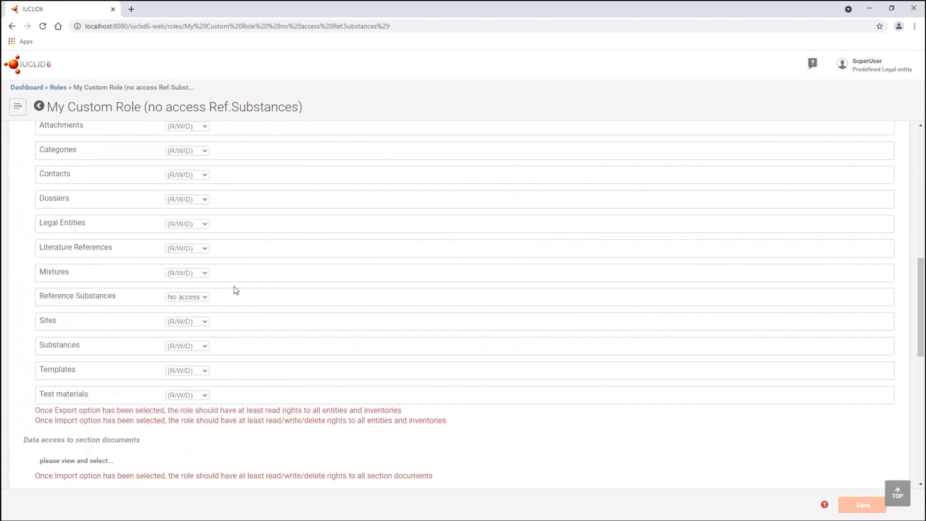
left_click(198, 298)
left_click(184, 327)
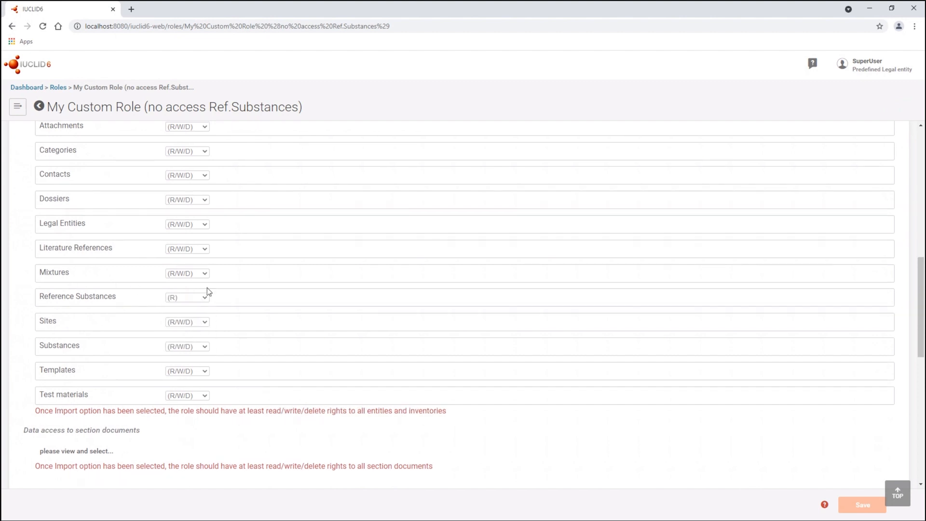
scroll(203, 287, "up", 8)
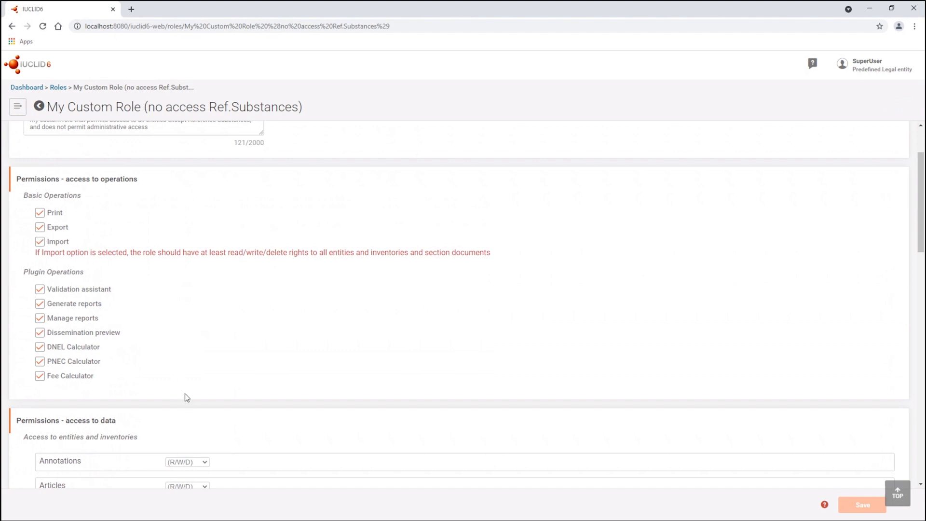
scroll(187, 397, "down", 6)
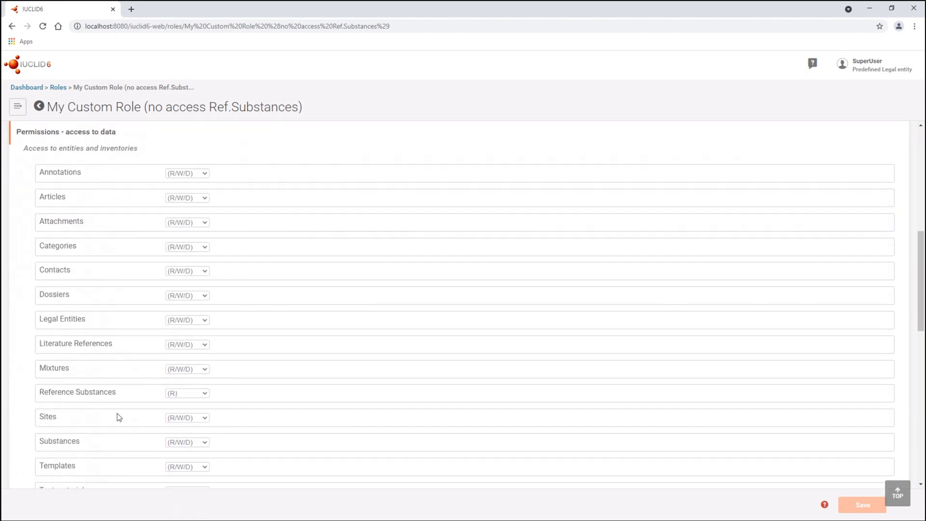
Step: Set Reference Substances back to No access and disable the Import and Export operations for the role
left_click(176, 392)
left_click(184, 407)
scroll(311, 323, "up", 7)
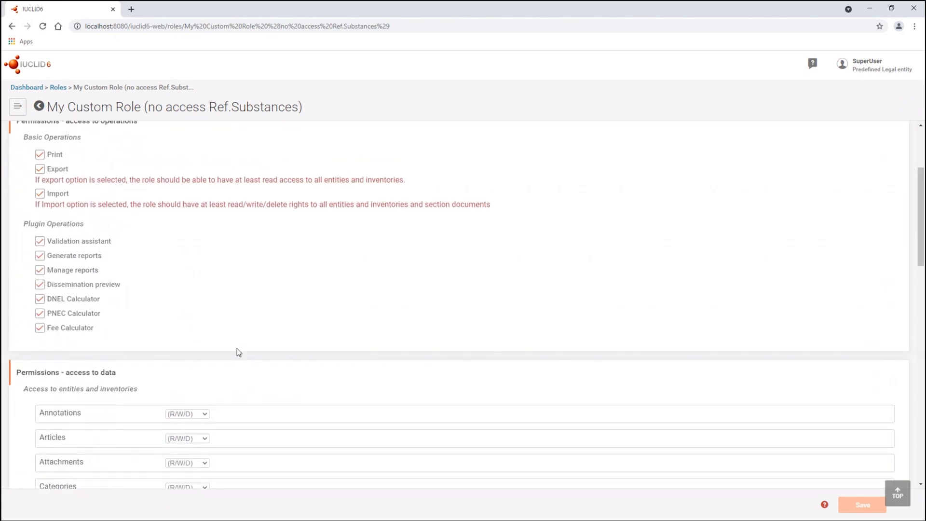
left_click(39, 289)
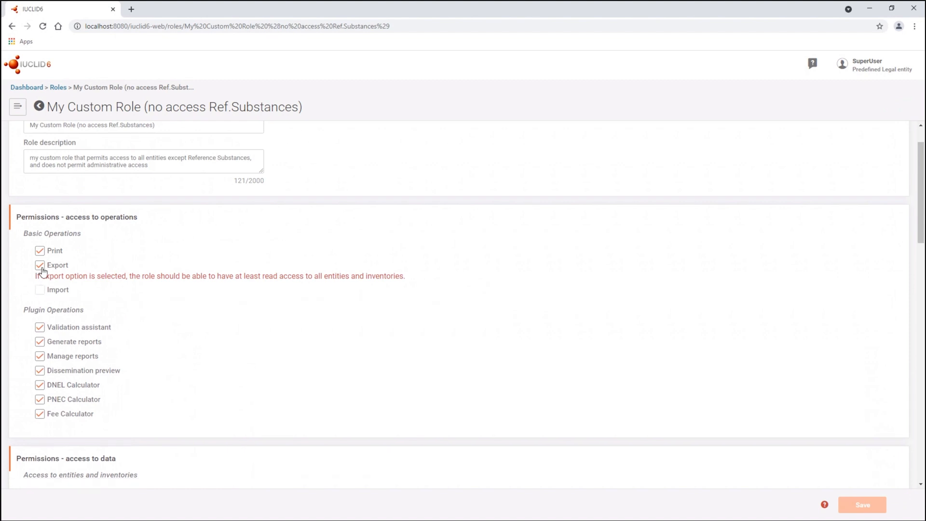
left_click(38, 265)
Step: Review the role's access to entities and section documents, expanding OECD and its physico-chemical properties, and close the Data Access view
scroll(213, 349, "down", 6)
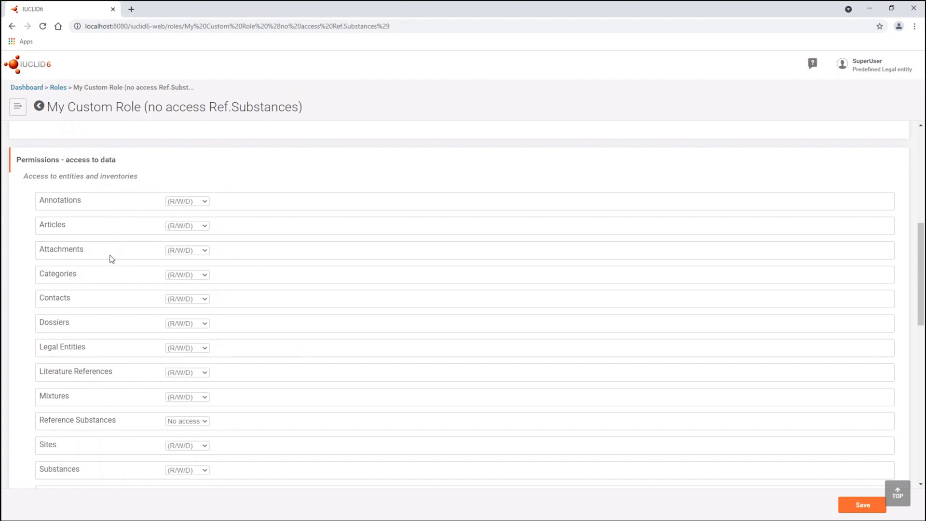
scroll(122, 292, "down", 1)
scroll(122, 292, "down", 3)
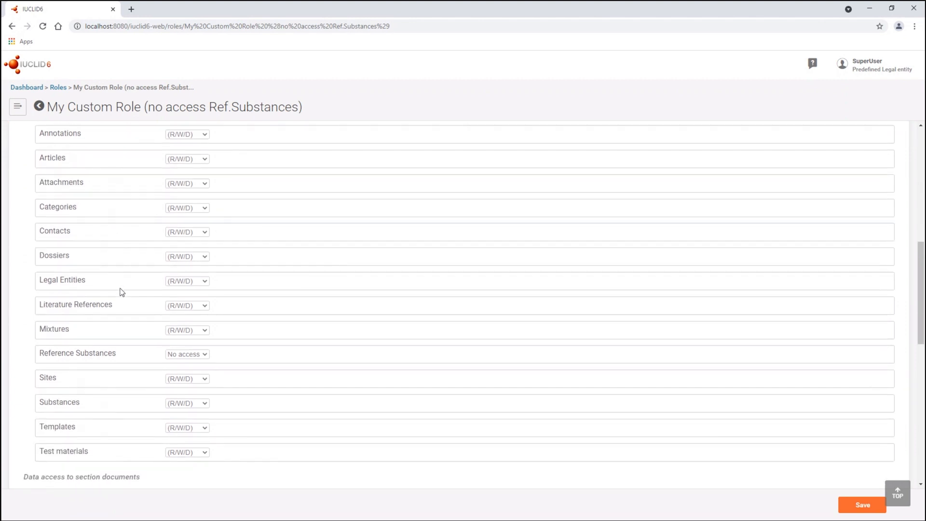
scroll(139, 300, "down", 4)
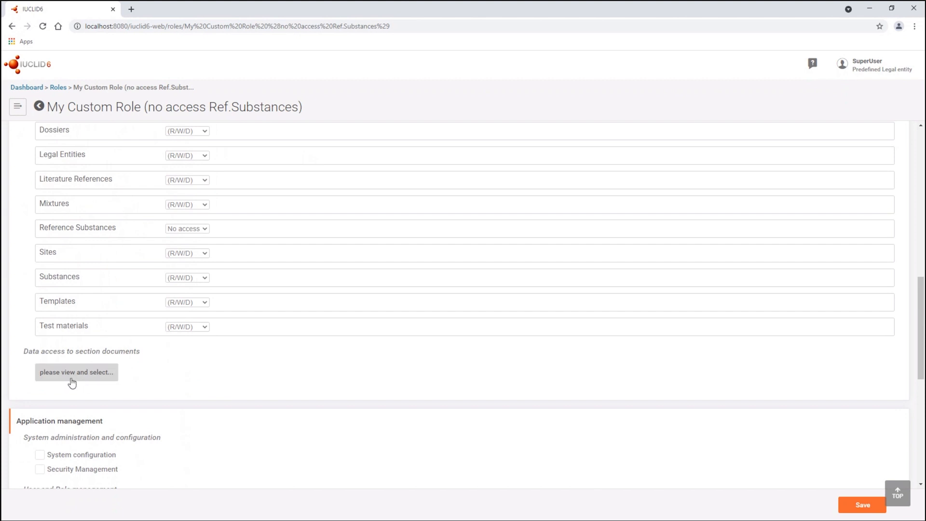
left_click(72, 382)
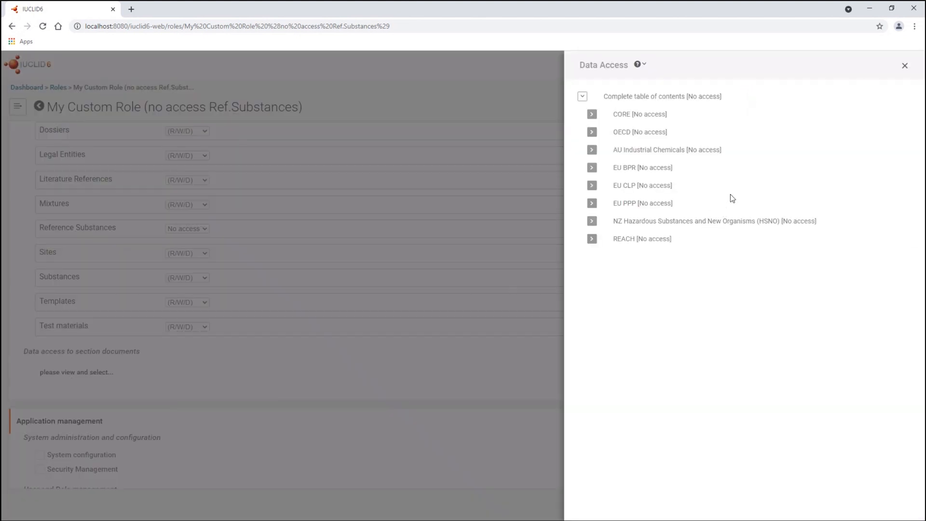
mouse_move(727, 186)
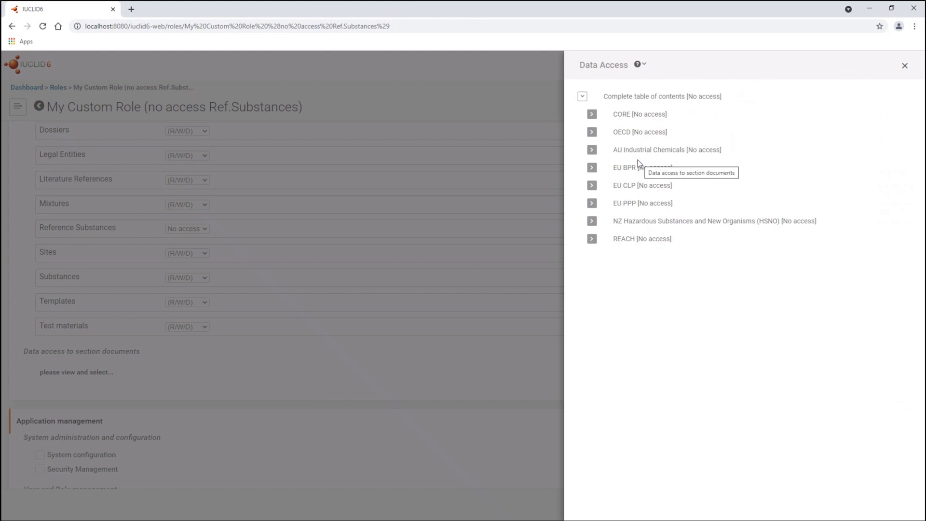
left_click(592, 133)
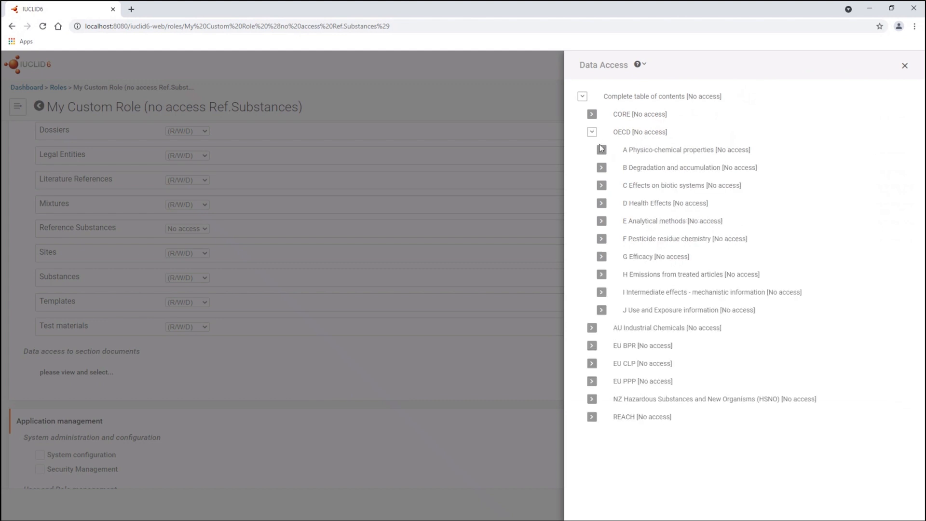
left_click(601, 150)
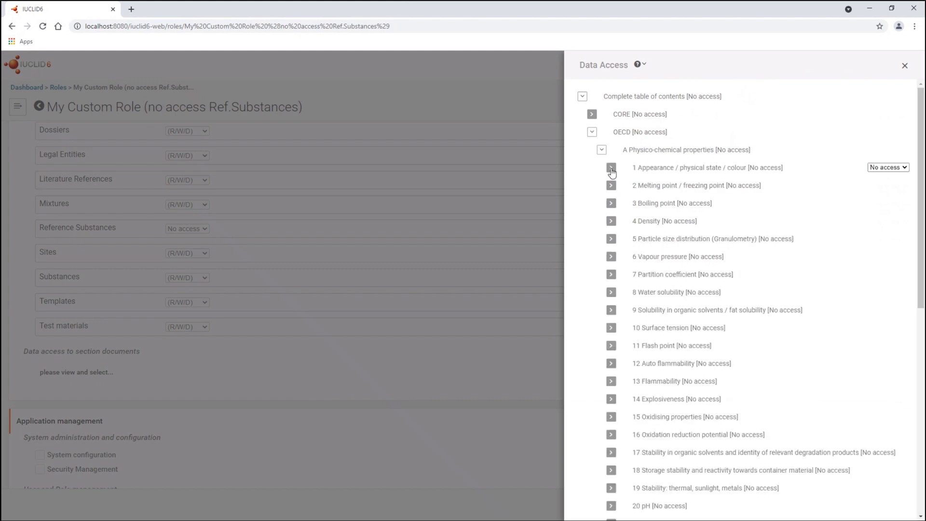
left_click(903, 66)
Step: Examine the role's application management and IBS management permissions and its assigned users
scroll(179, 299, "down", 3)
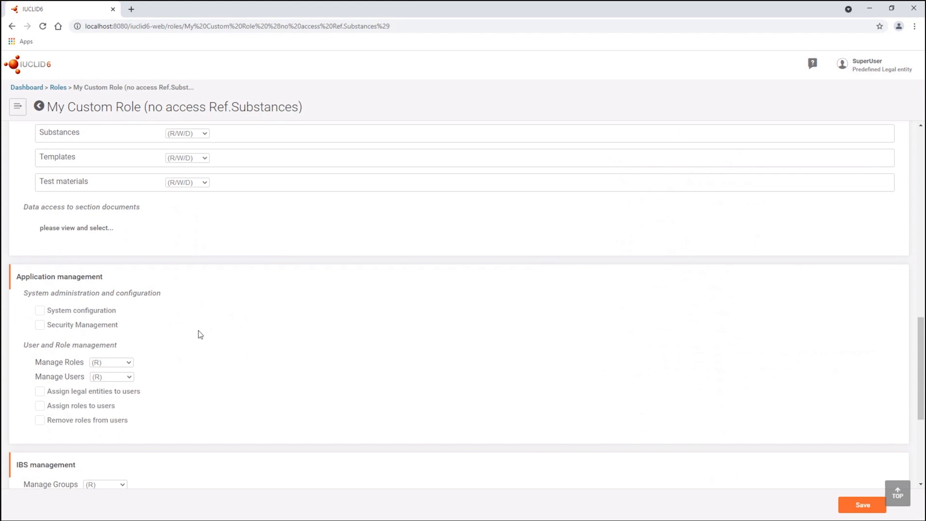
scroll(239, 355, "down", 1)
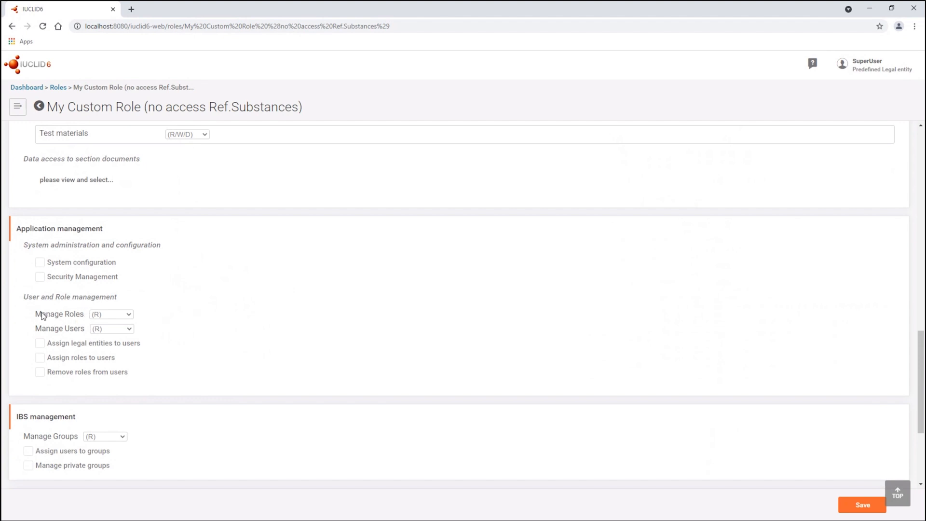
left_click_drag(59, 313, 72, 330)
scroll(112, 324, "down", 2)
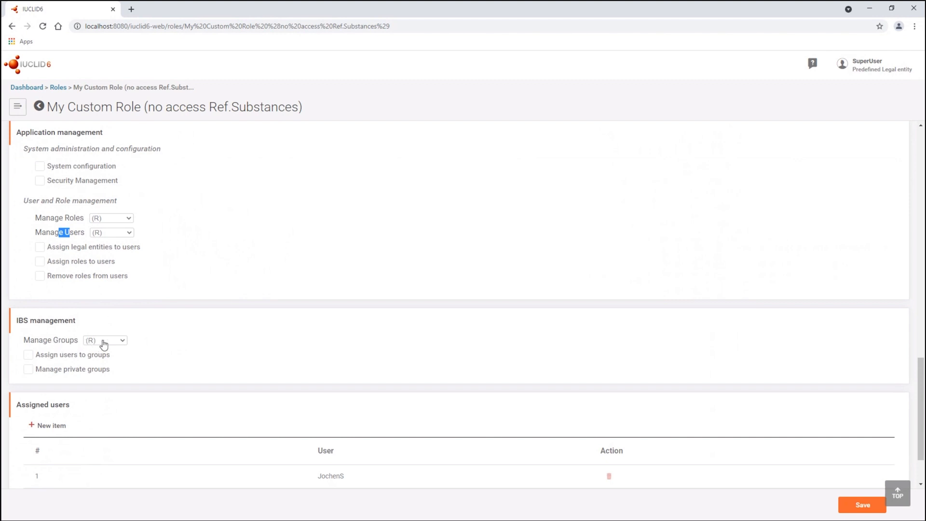
scroll(193, 349, "down", 2)
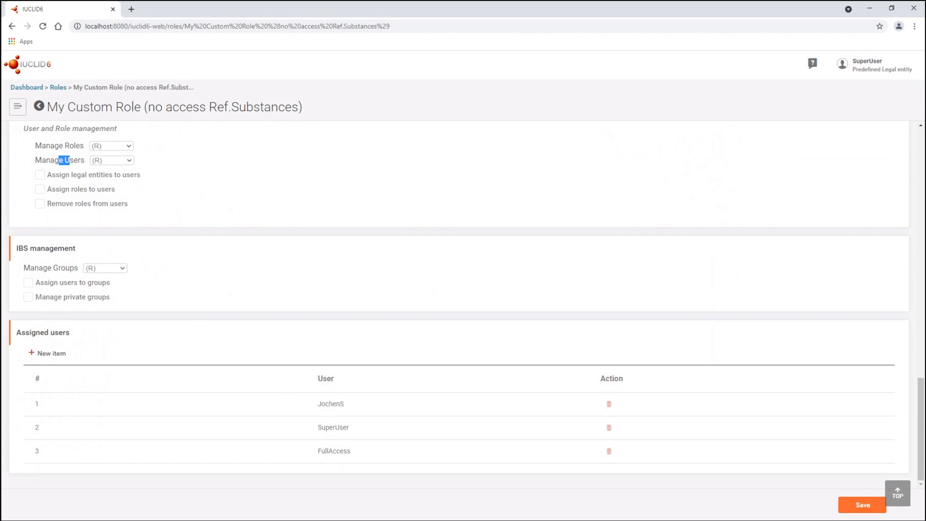
scroll(337, 238, "up", 15)
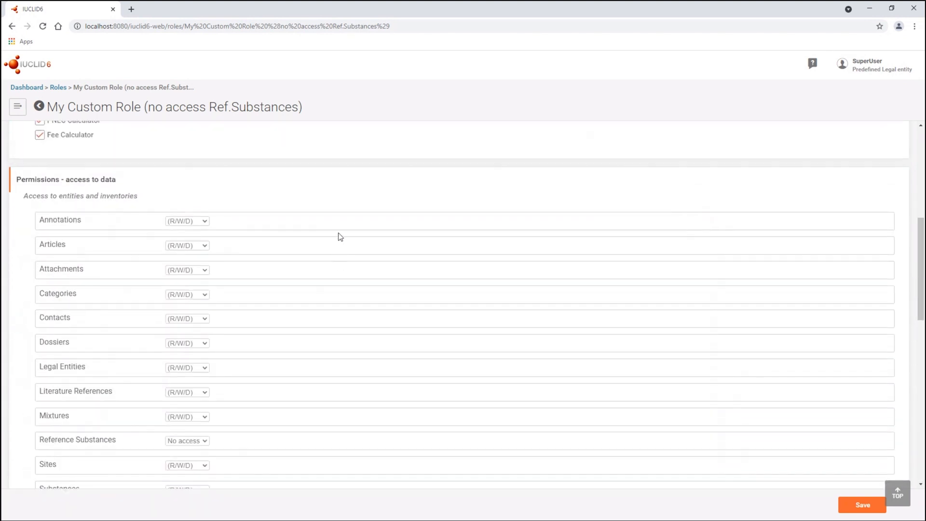
Step: Go to the user groups list and check its sorting and search options
left_click(21, 111)
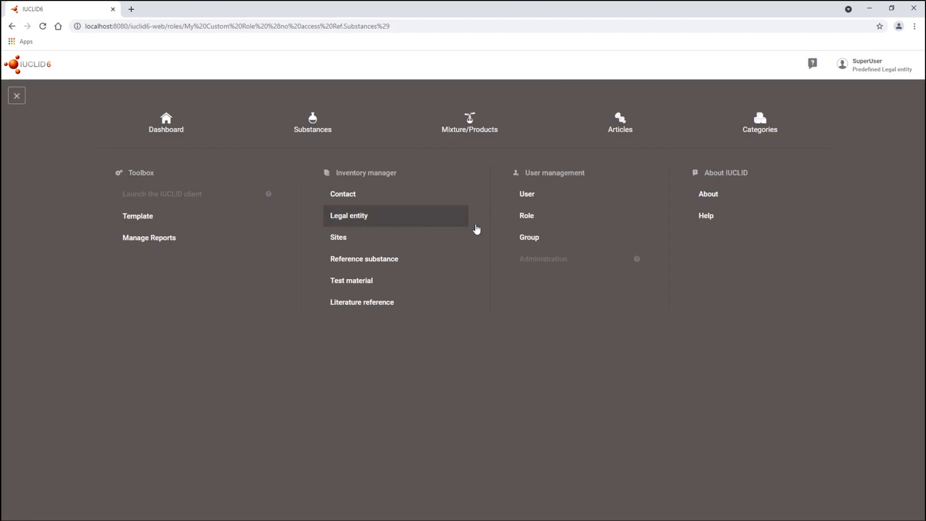
left_click(545, 237)
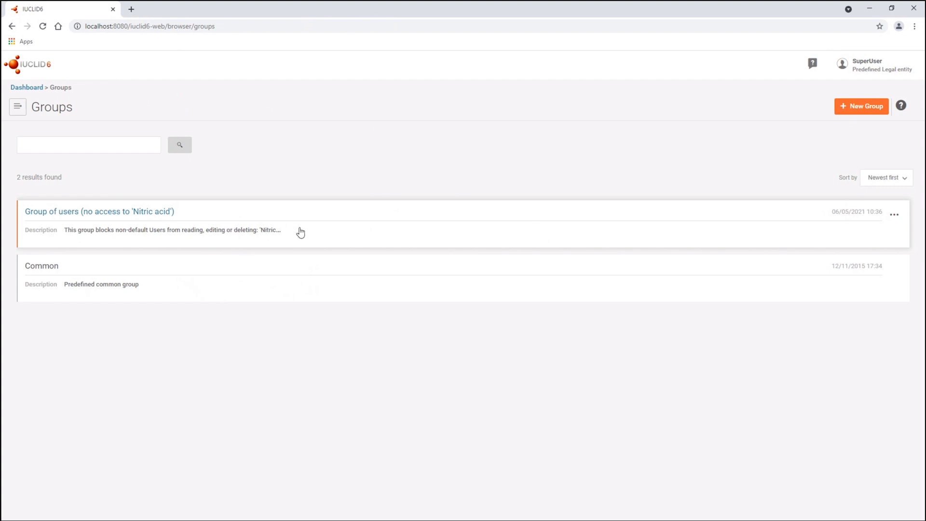
left_click(882, 184)
left_click(882, 183)
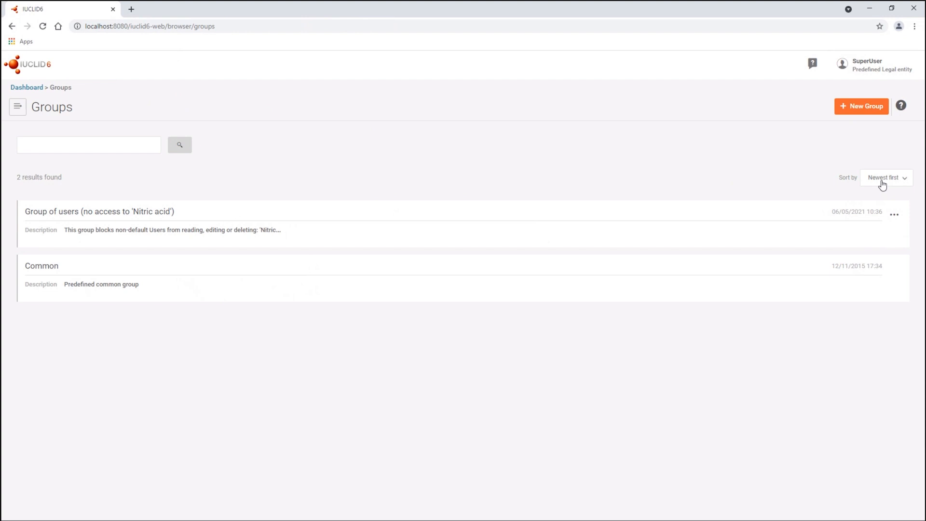
left_click(132, 149)
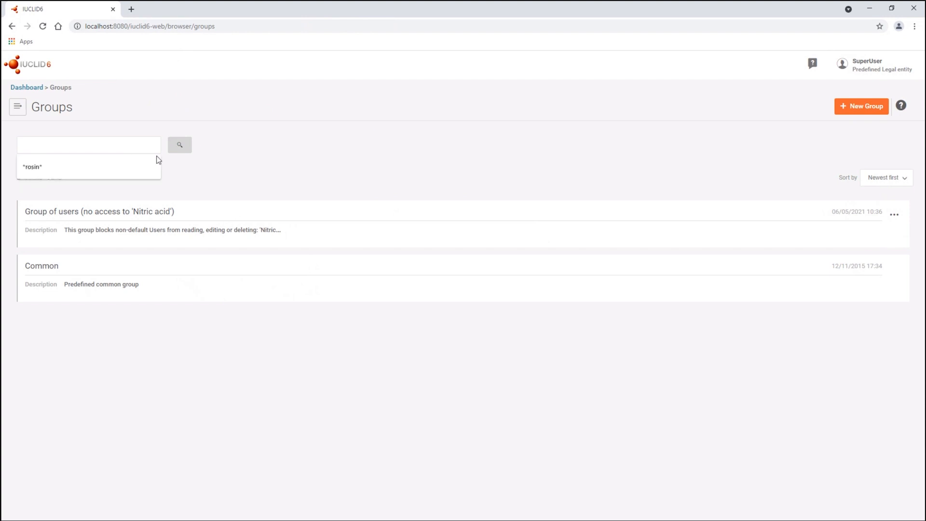
left_click(307, 189)
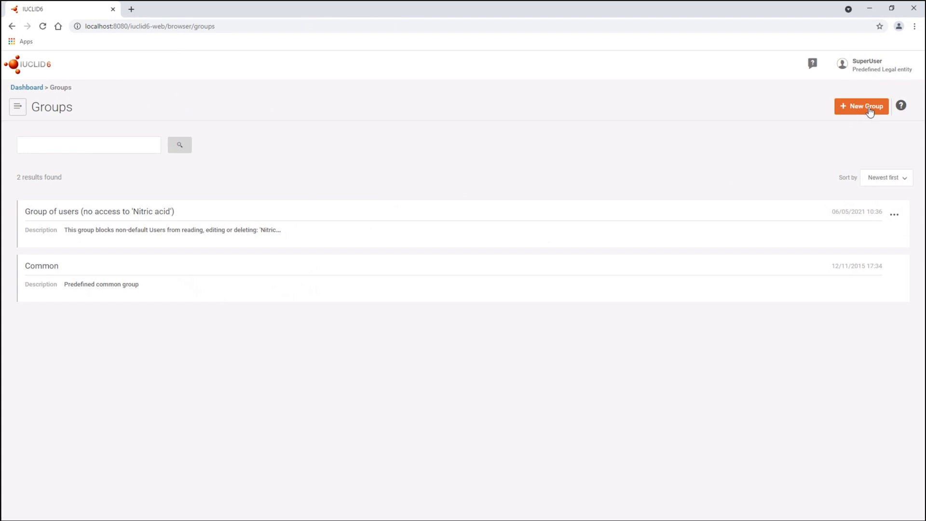
Step: Open the group 'Group of users (no access to 'Nitric acid')' and examine its group name
left_click(124, 213)
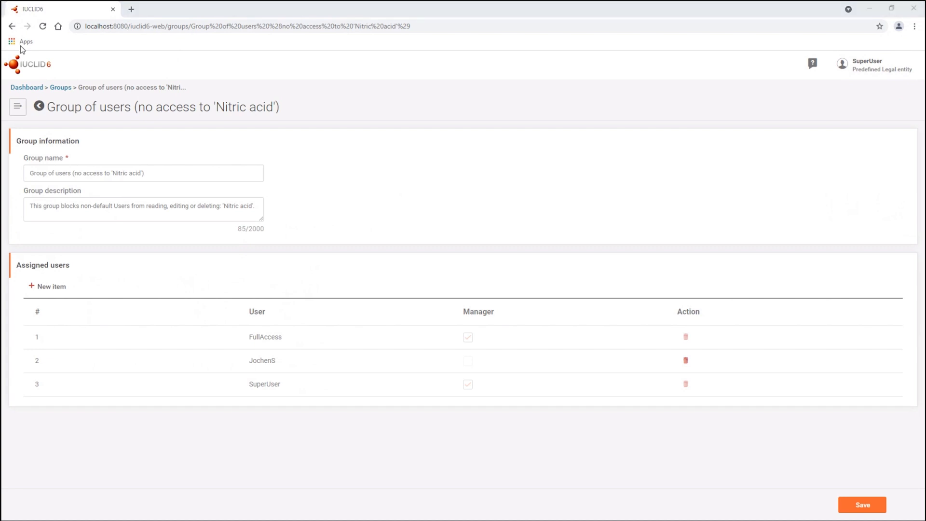
left_click(171, 176)
left_click_drag(166, 170, 29, 174)
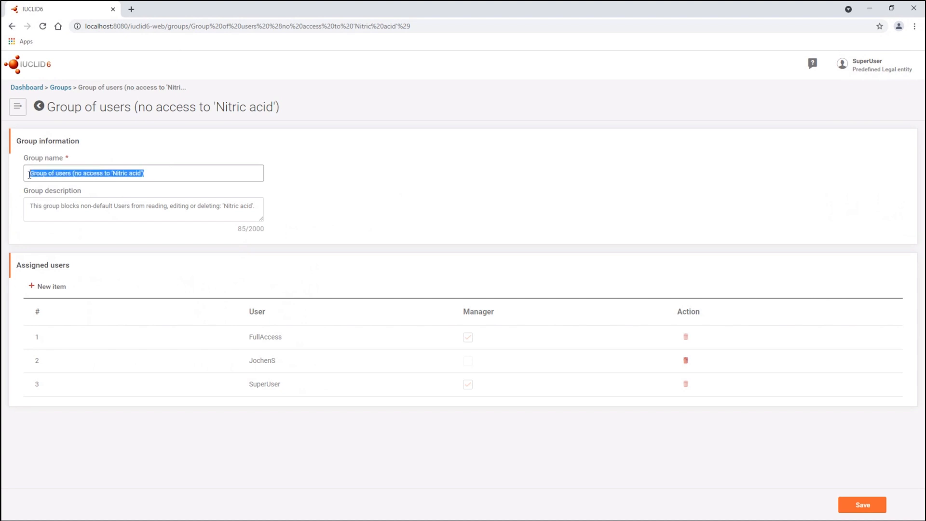
left_click(70, 172)
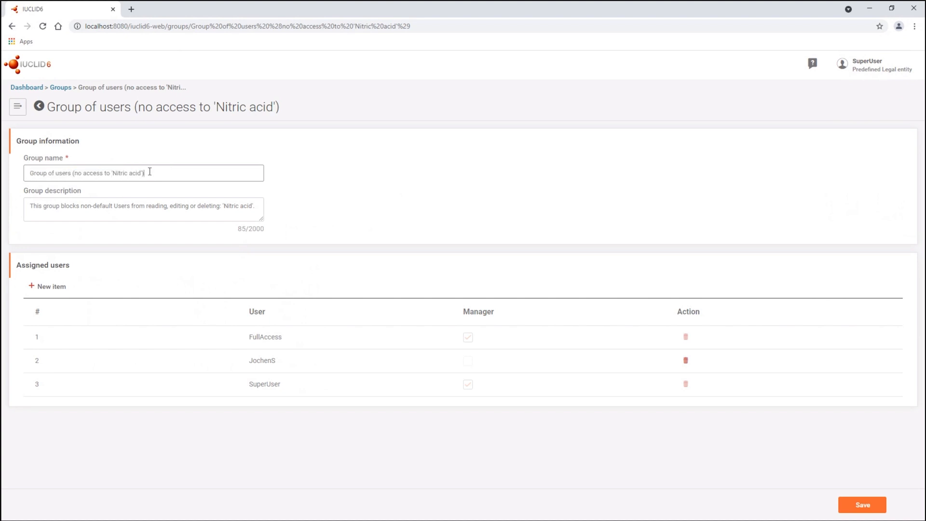
mouse_move(153, 173)
left_mouse_down()
mouse_move(115, 174)
mouse_move(135, 176)
left_mouse_up()
left_click(90, 170)
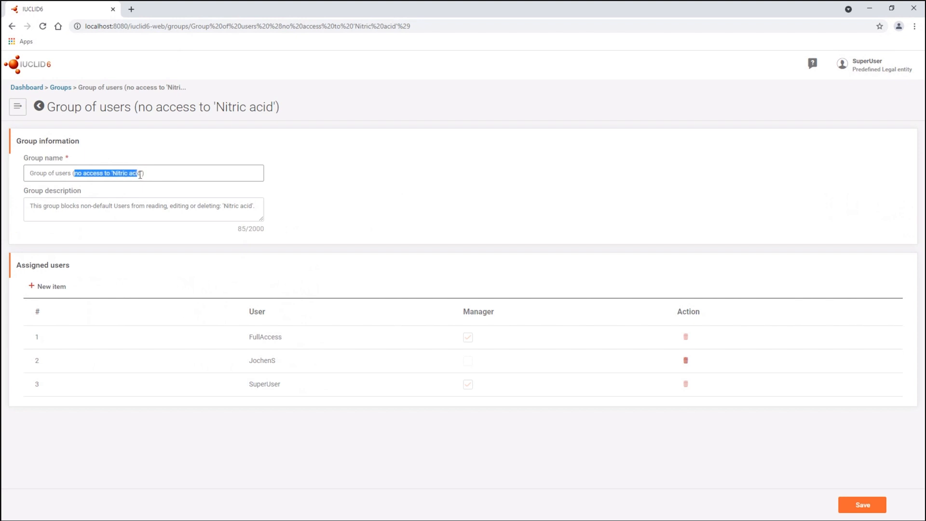
left_click(151, 171)
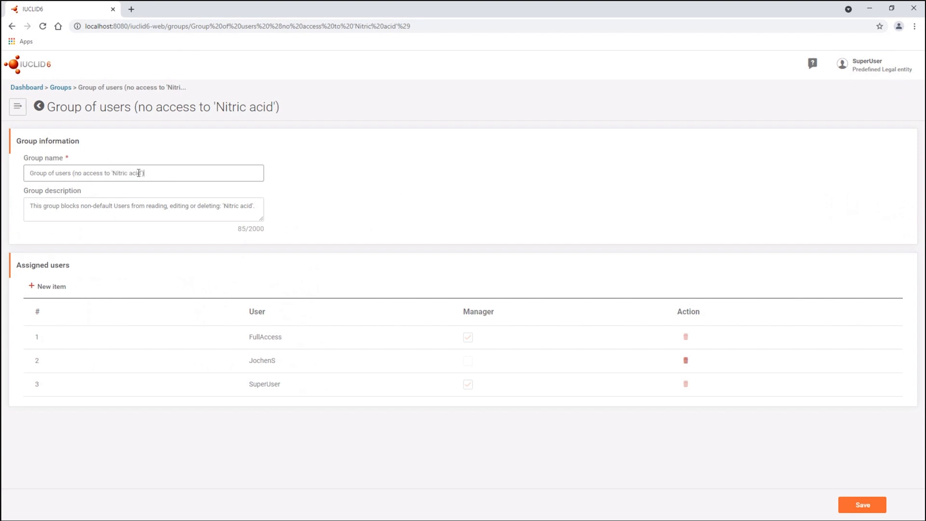
Step: Read the group's description of the operations it blocks for non-default users
left_click(63, 211)
left_click_drag(35, 208, 164, 206)
left_click(163, 206)
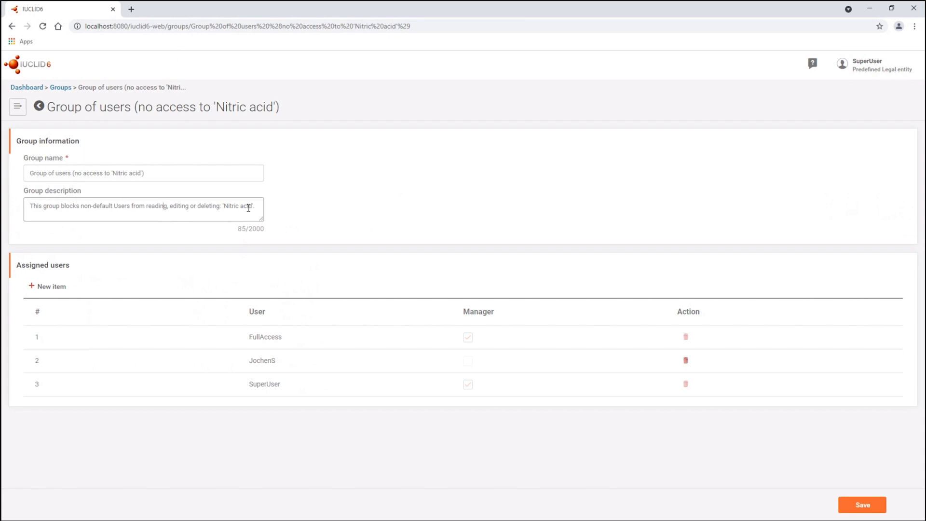
left_click_drag(248, 208, 228, 207)
double_click(149, 207)
left_click(179, 205)
Step: Check the Nitric acid substance's sharing permissions for both groups and close the sharing settings without applying changes
left_click(17, 107)
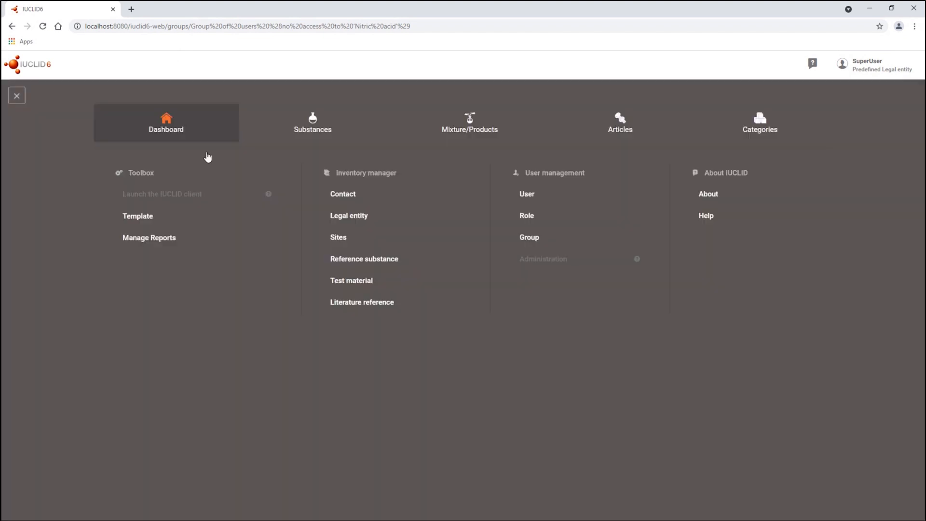
left_click(313, 129)
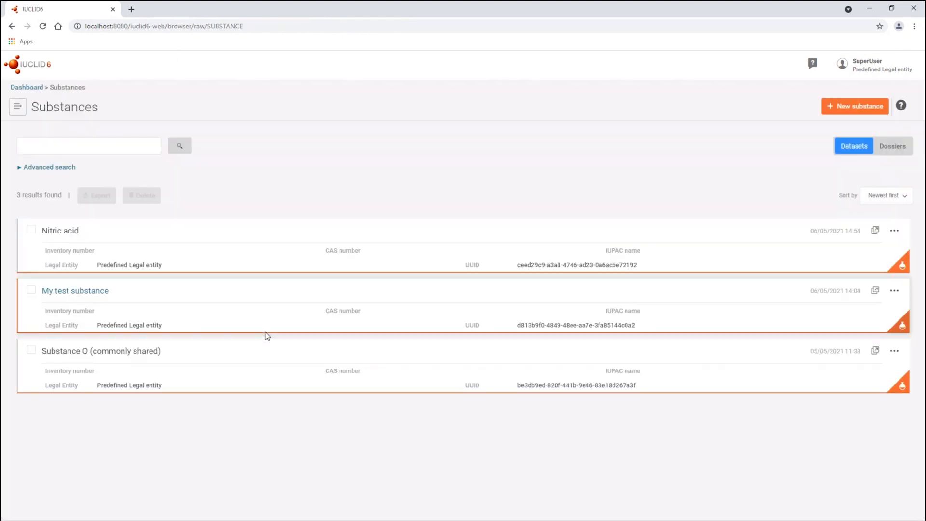
left_click(894, 231)
left_click(837, 268)
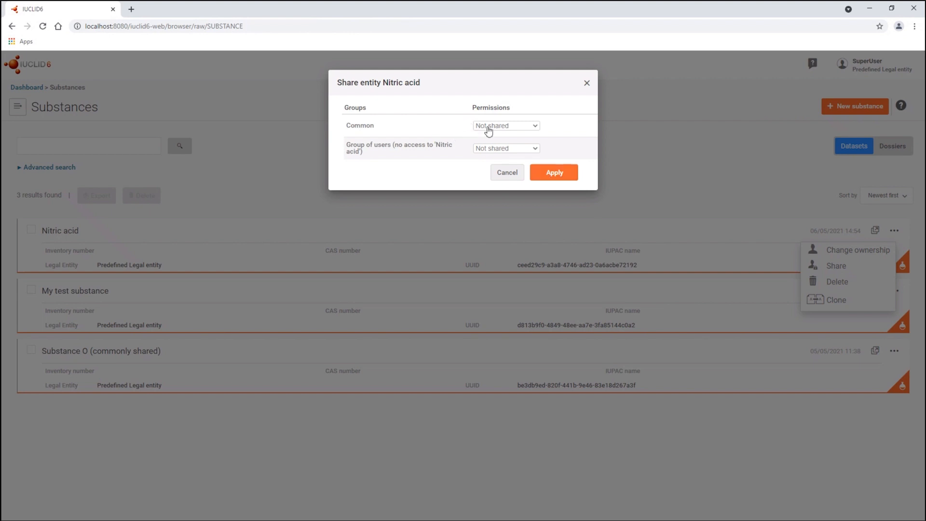
left_click_drag(376, 128, 383, 152)
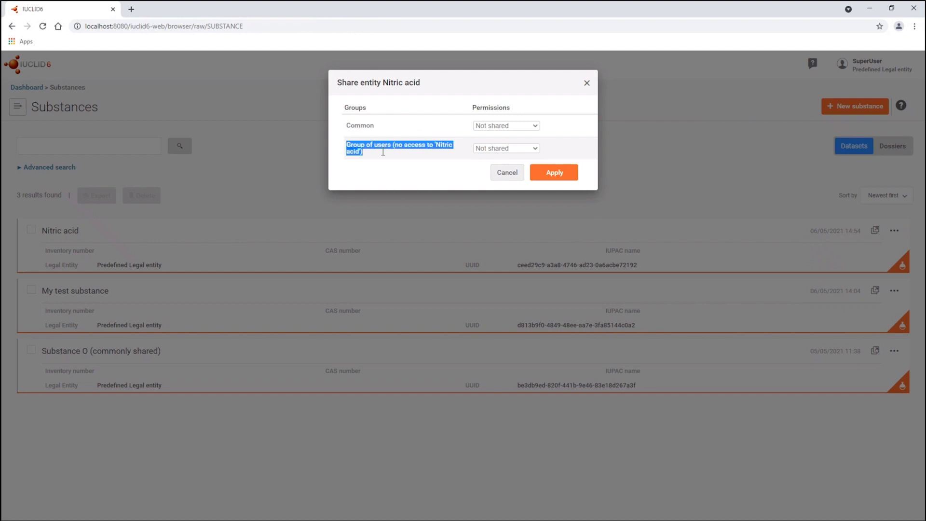
left_click(371, 152)
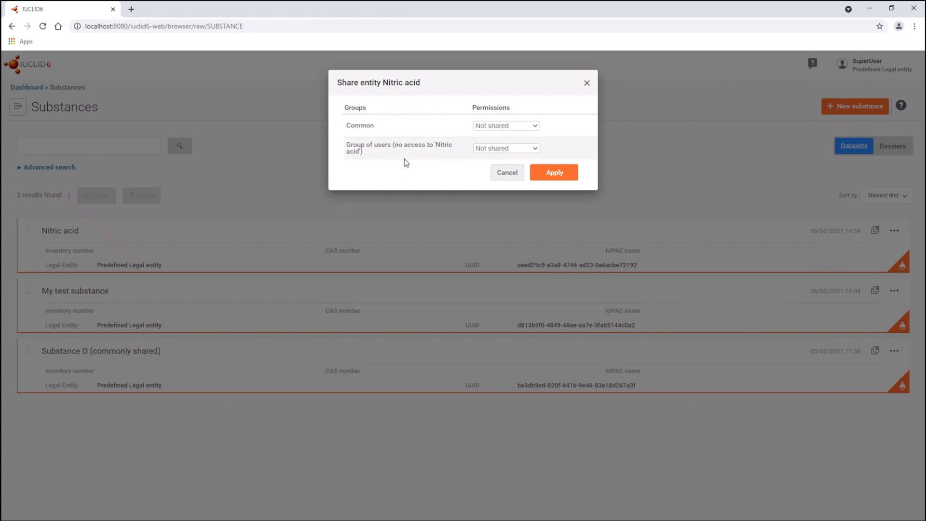
left_click(504, 174)
Step: Log out of the SuperUser account and log in as the non-default group member with that user's username and password
left_click(867, 68)
left_click(848, 103)
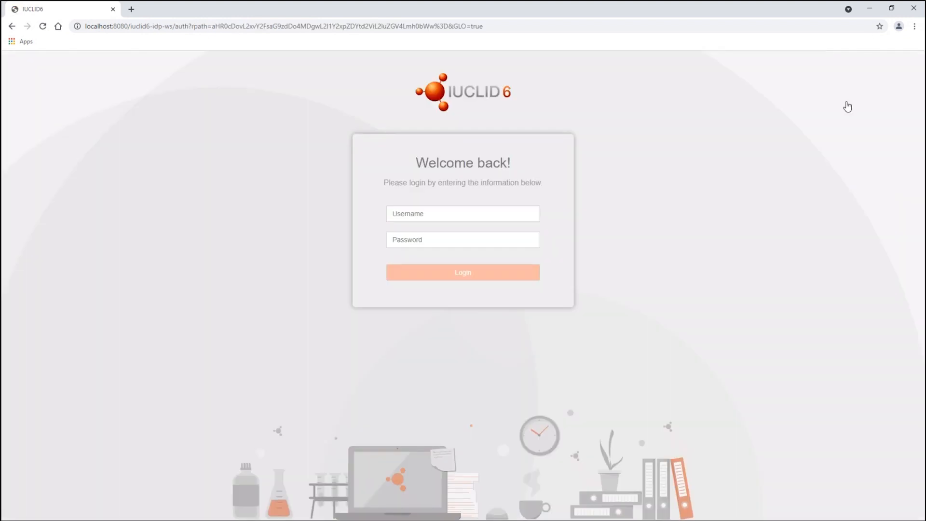
left_click(464, 213)
left_click(409, 252)
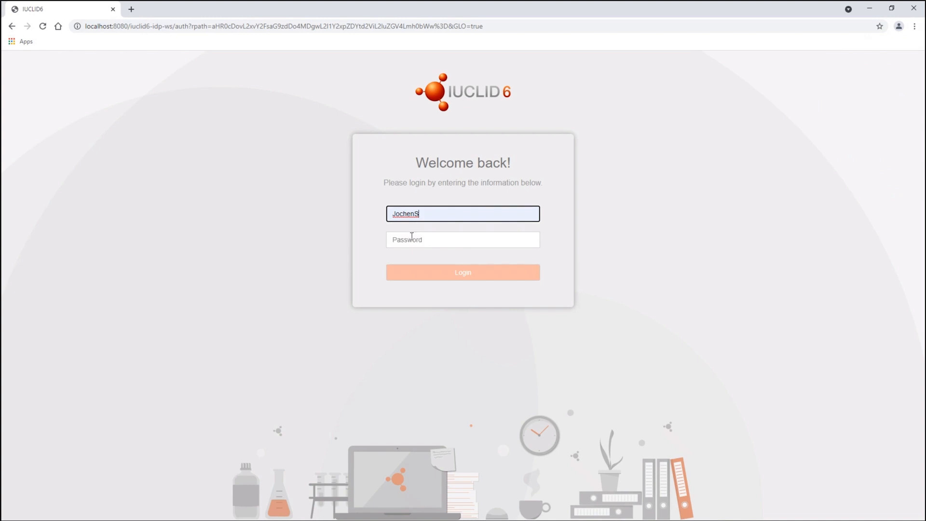
left_click(411, 236)
type("********")
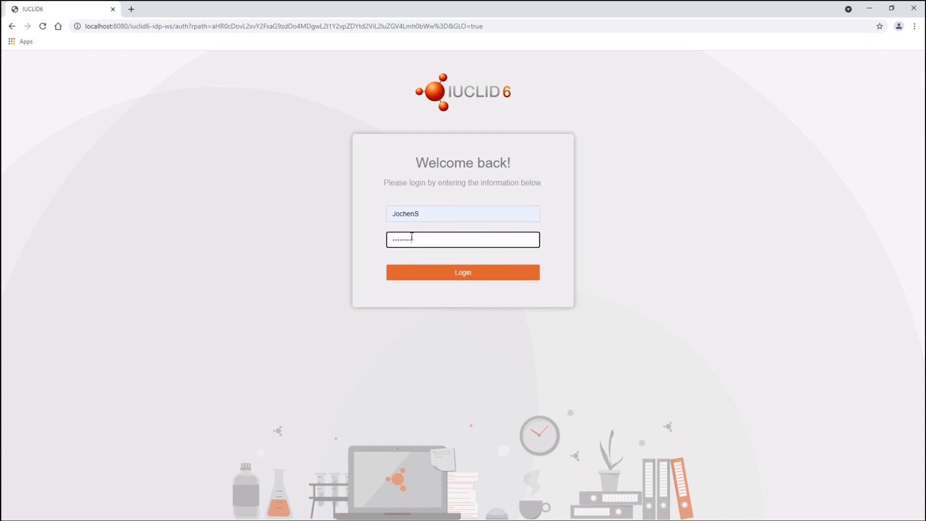
key("Return")
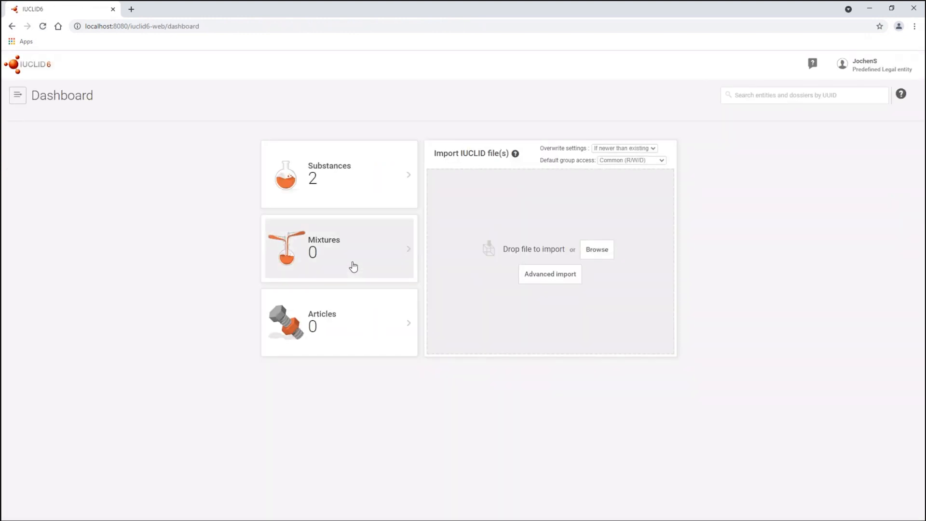
Step: Check the actions available for 'My test substance' in the substance list and open the dataset to examine its reference substance field
left_click(339, 205)
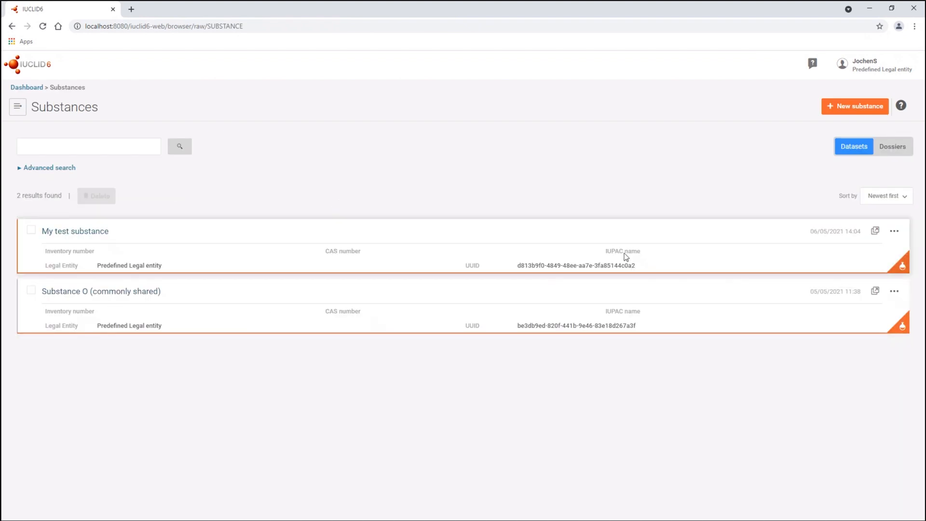
left_click(897, 234)
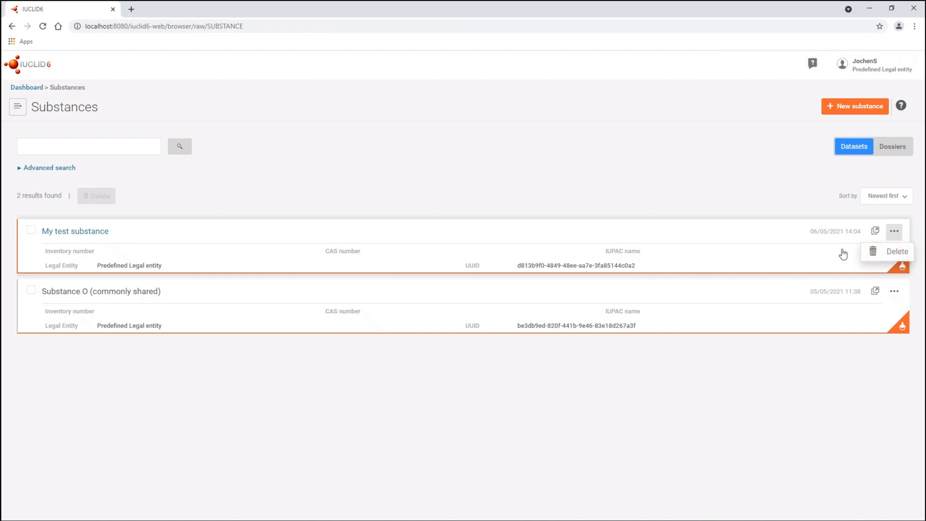
left_click(842, 252)
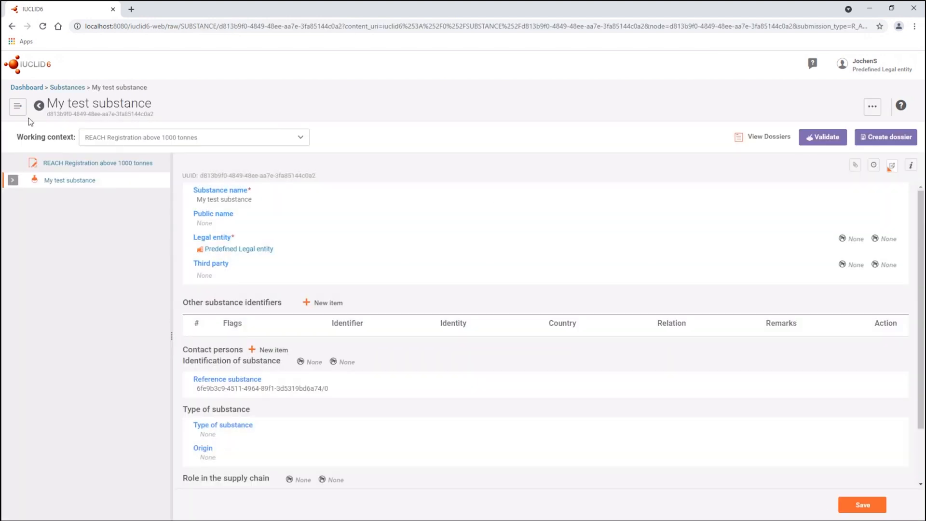
left_click(37, 104)
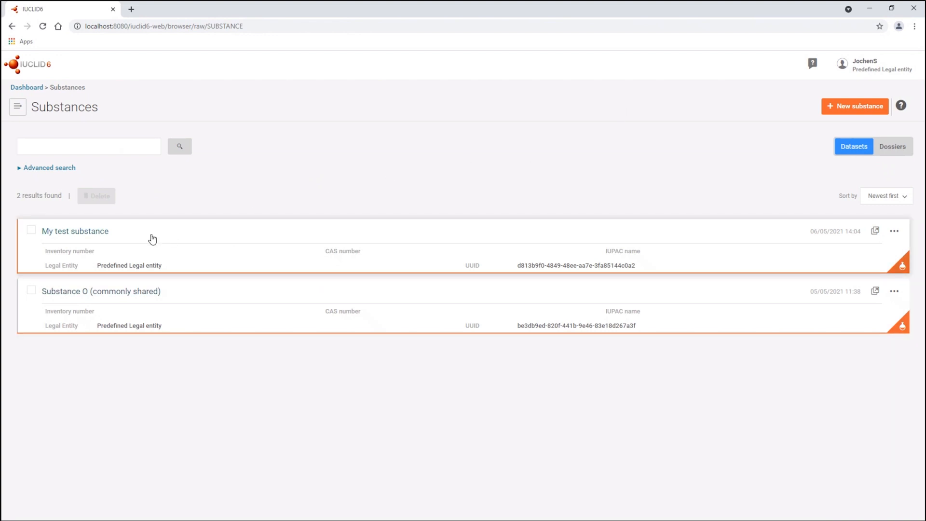
left_click(96, 238)
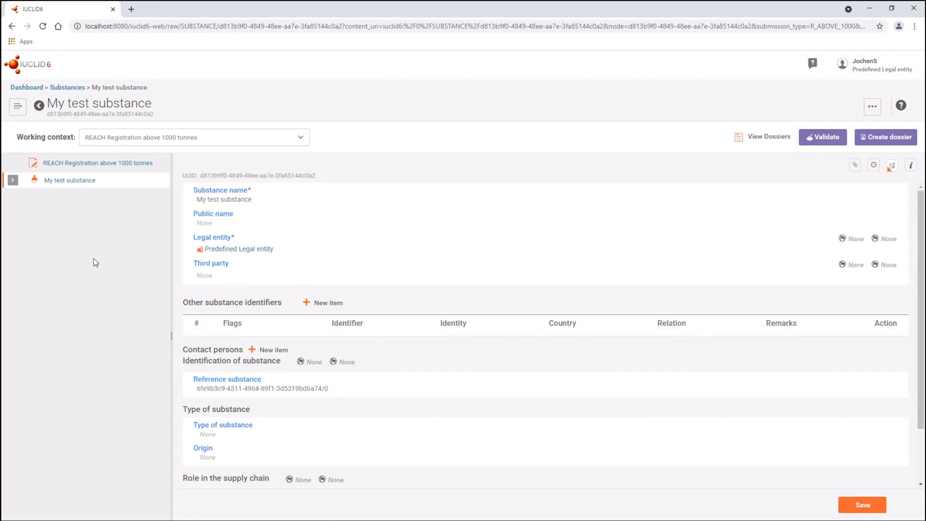
scroll(353, 262, "down", 1)
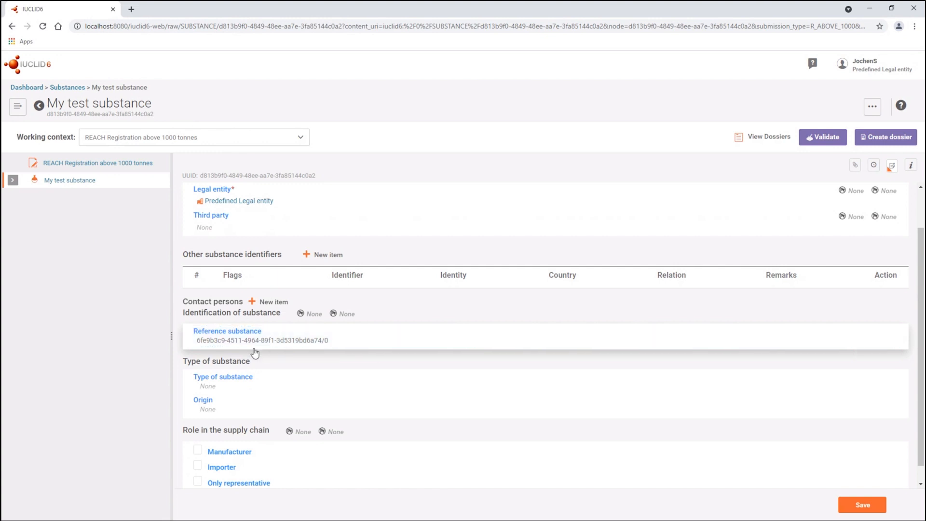
Step: Go to the report management list and check its sorting and search options
left_click(18, 107)
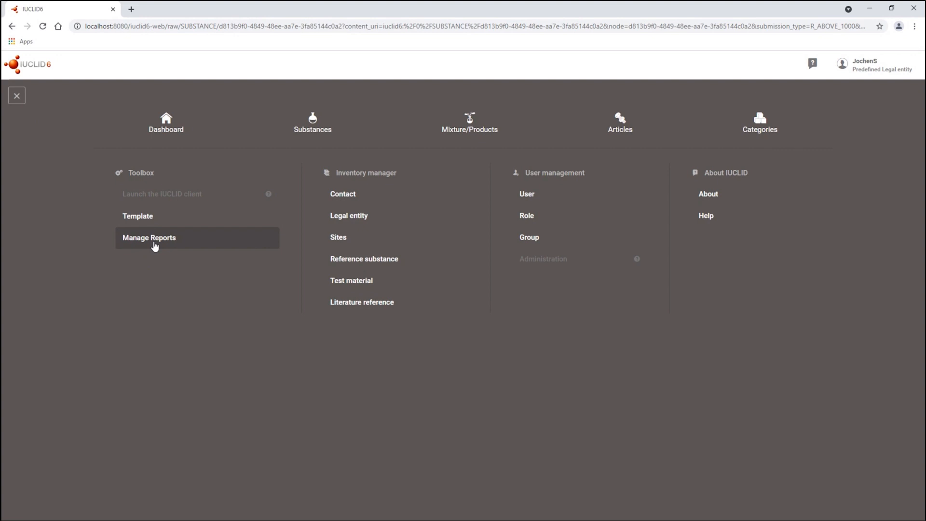
left_click(155, 246)
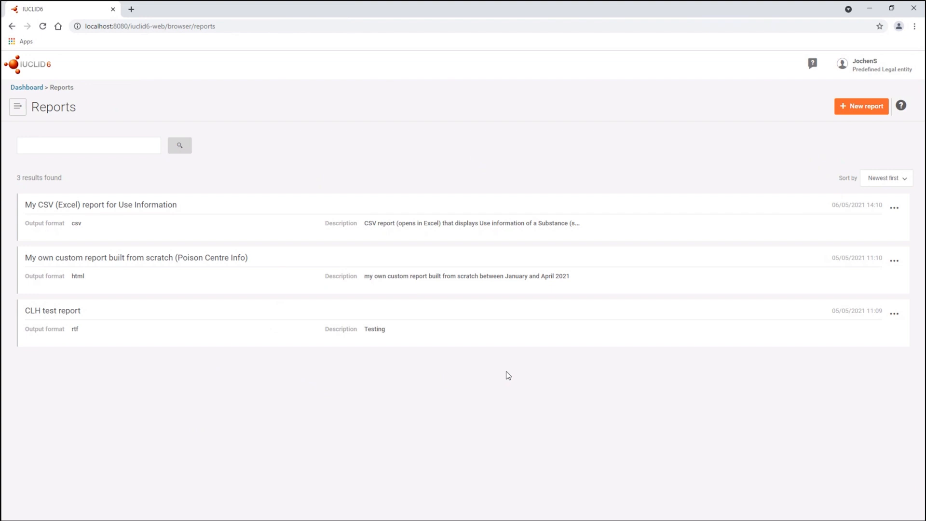
left_click(894, 182)
left_click(896, 183)
left_click(127, 147)
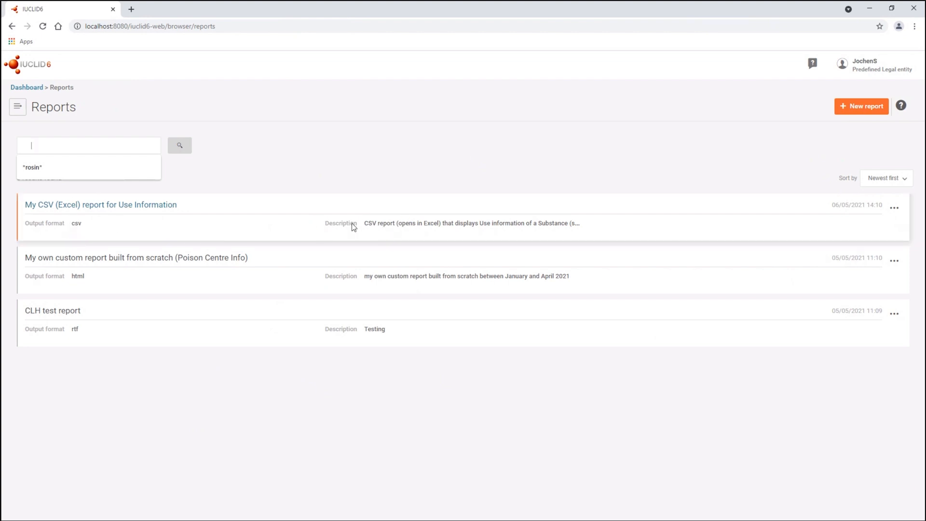
left_click(436, 161)
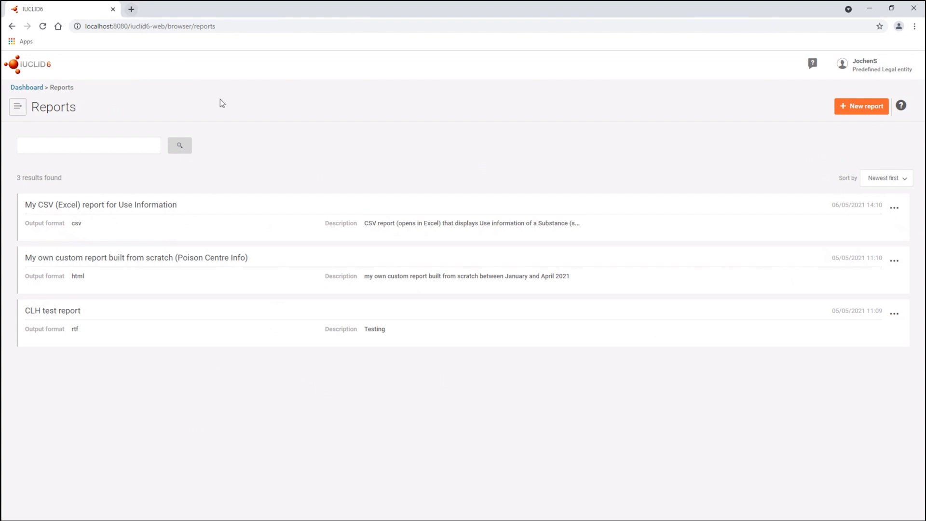
Step: Open 'My CSV (Excel) report for Use Information' and examine its name, description, output file and templates
left_click(115, 214)
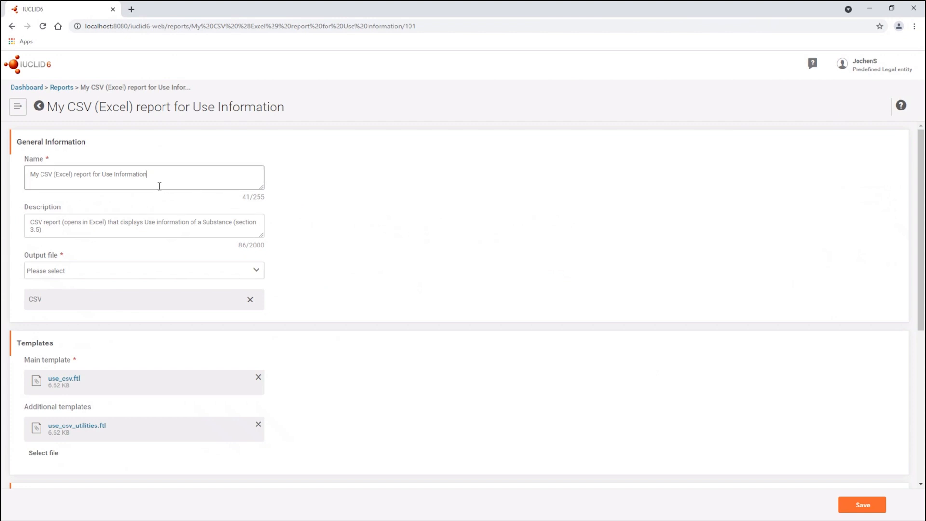
left_click_drag(159, 180, 23, 160)
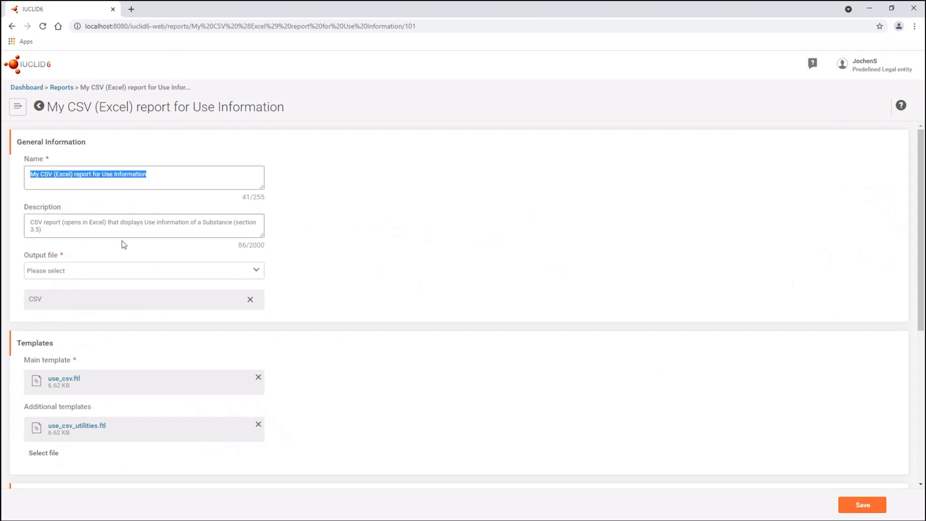
left_click(152, 181)
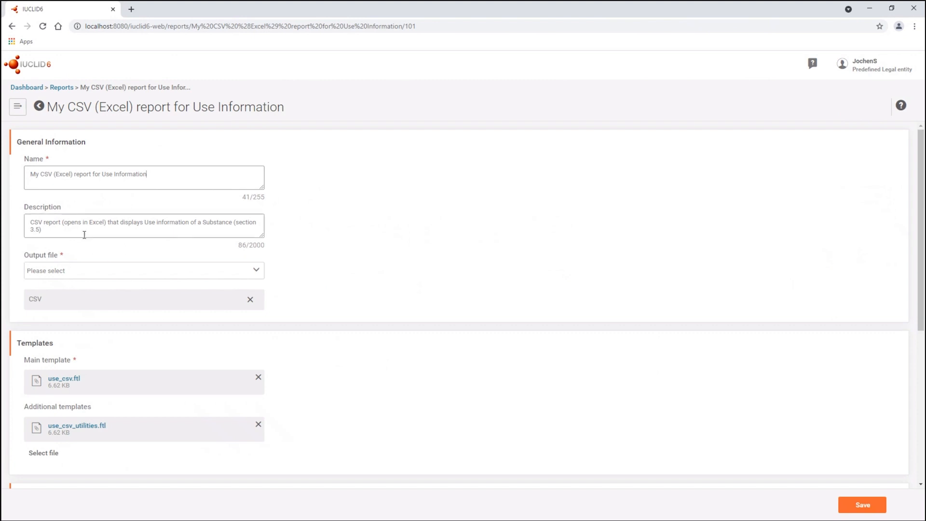
left_click(49, 229)
left_click_drag(49, 230, 27, 221)
left_click(50, 229)
left_click(50, 233)
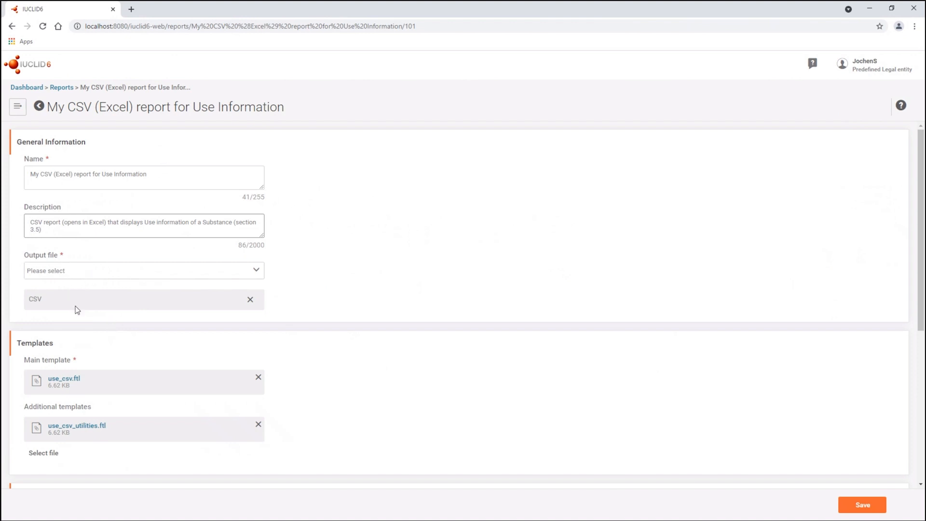
scroll(75, 308, "down", 2)
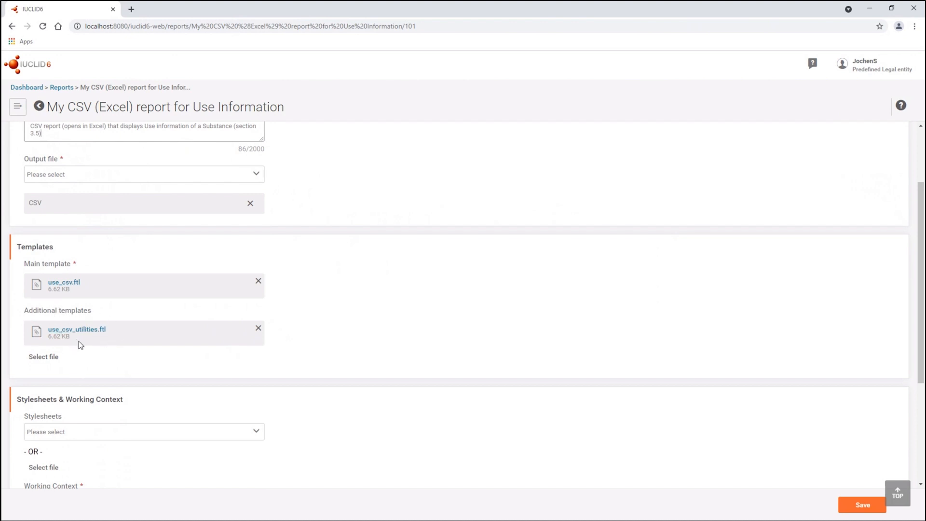
Step: Examine the report's templates, the available stylesheet options and the assigned working contexts
scroll(79, 340, "down", 3)
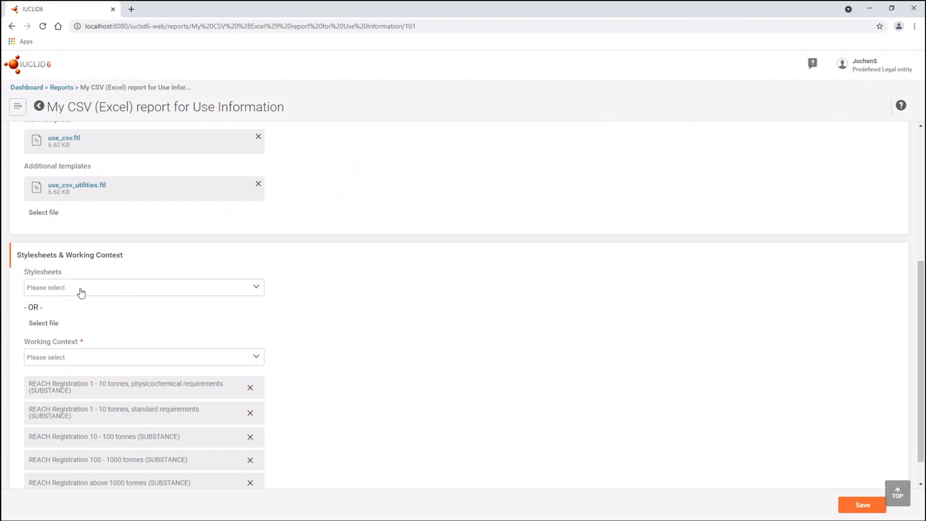
scroll(96, 285, "up", 3)
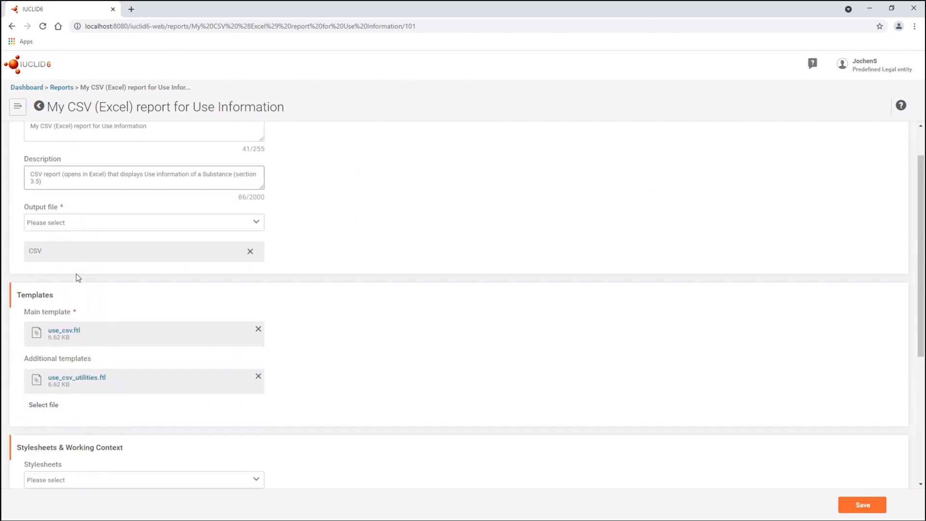
scroll(48, 285, "down", 1)
scroll(107, 355, "down", 1)
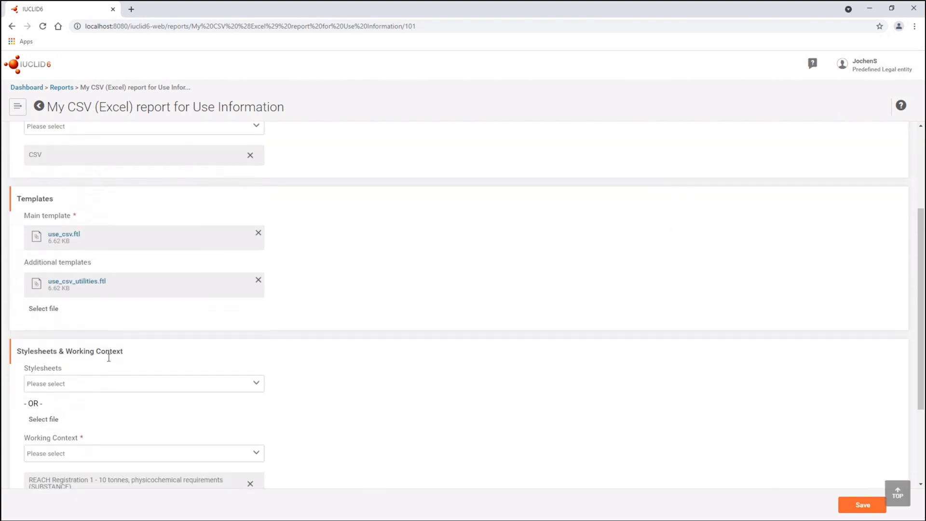
scroll(108, 384, "down", 1)
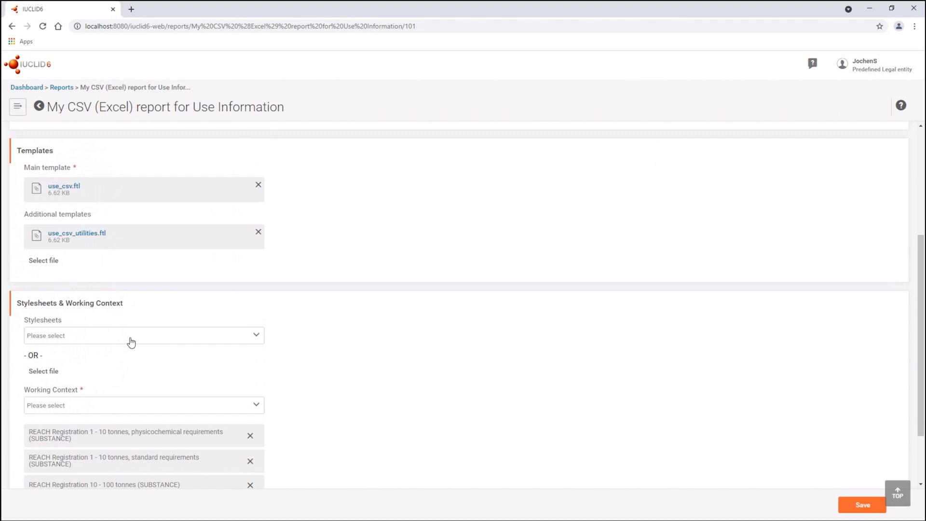
left_click(131, 342)
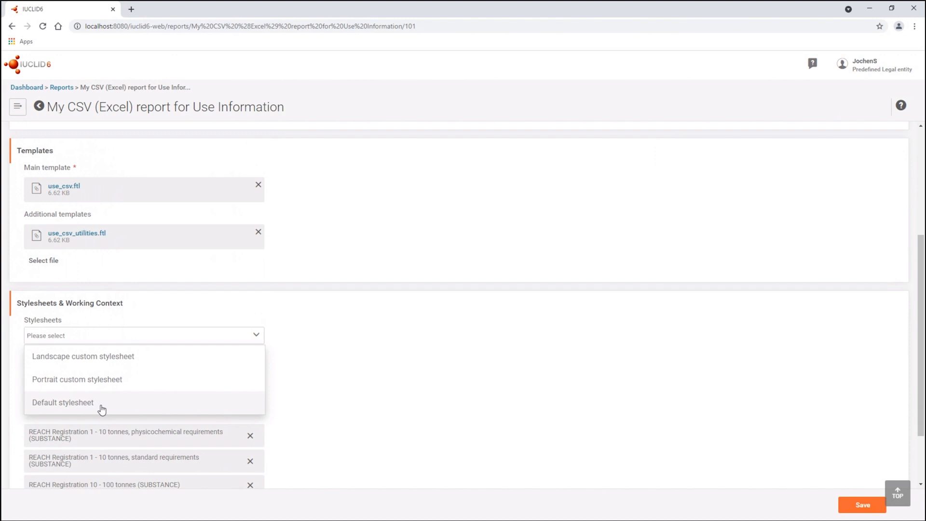
left_click(349, 394)
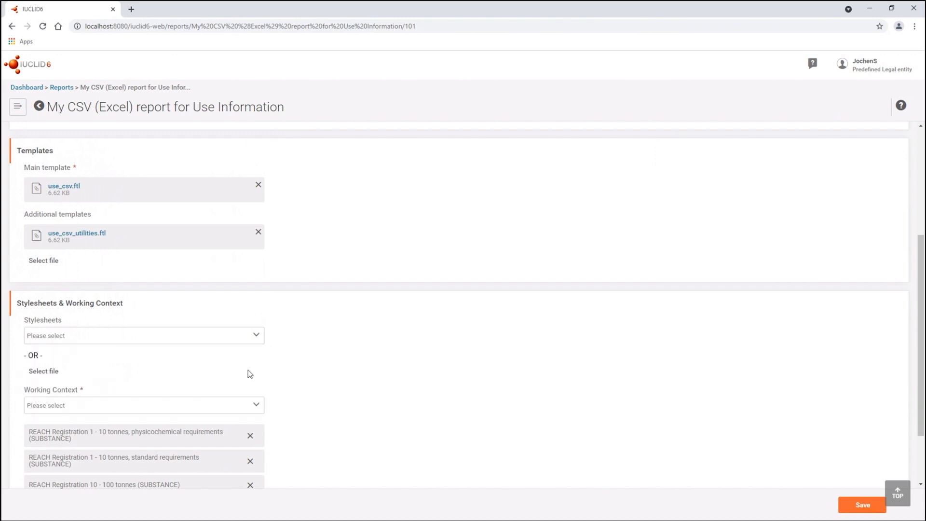
scroll(116, 372, "down", 1)
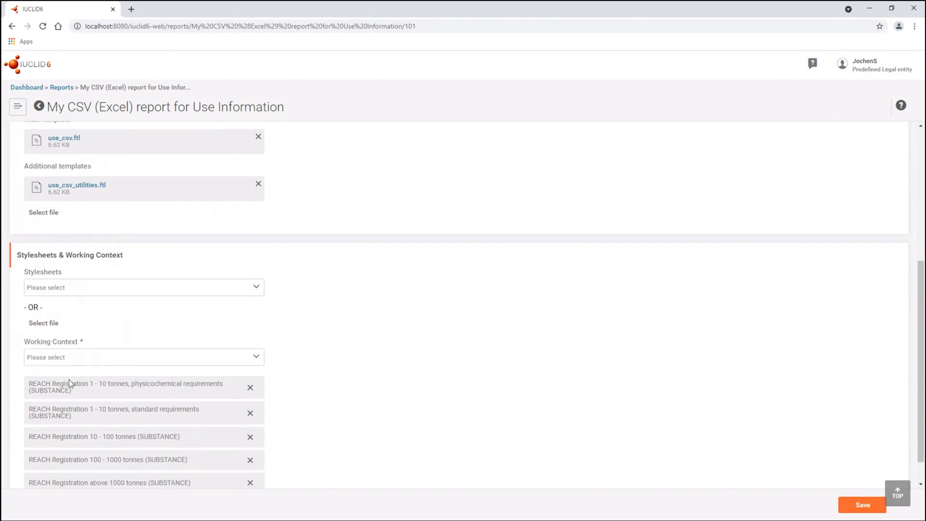
scroll(73, 379, "down", 1)
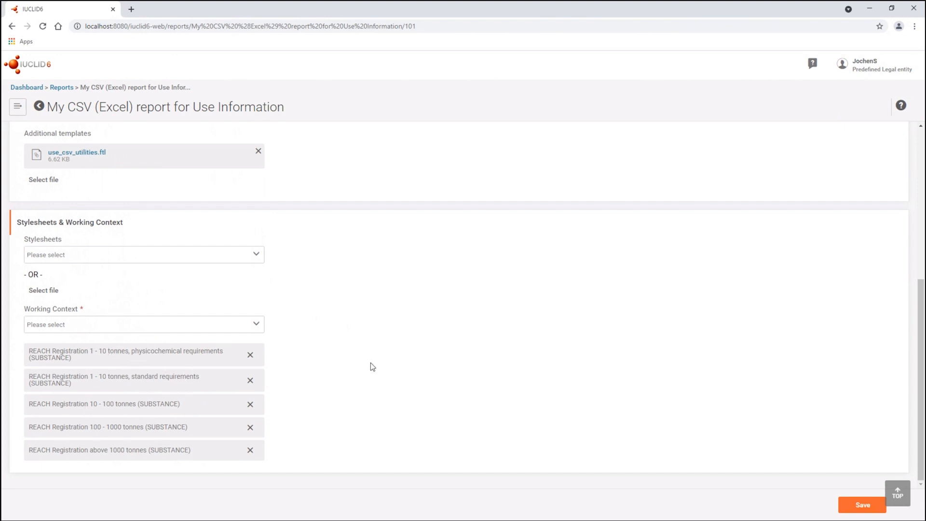
scroll(371, 363, "up", 6)
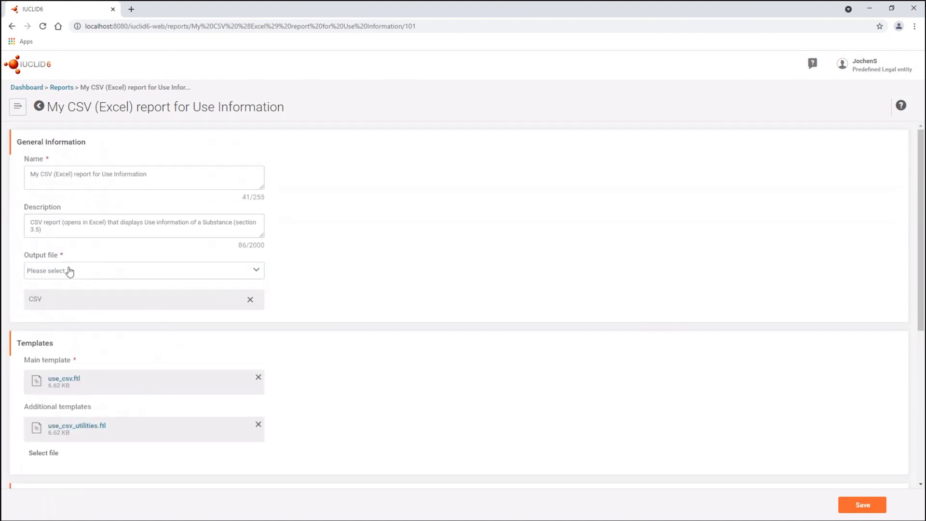
Step: Return to the dashboard and use the advanced import to choose a file from the local folder
left_click(20, 89)
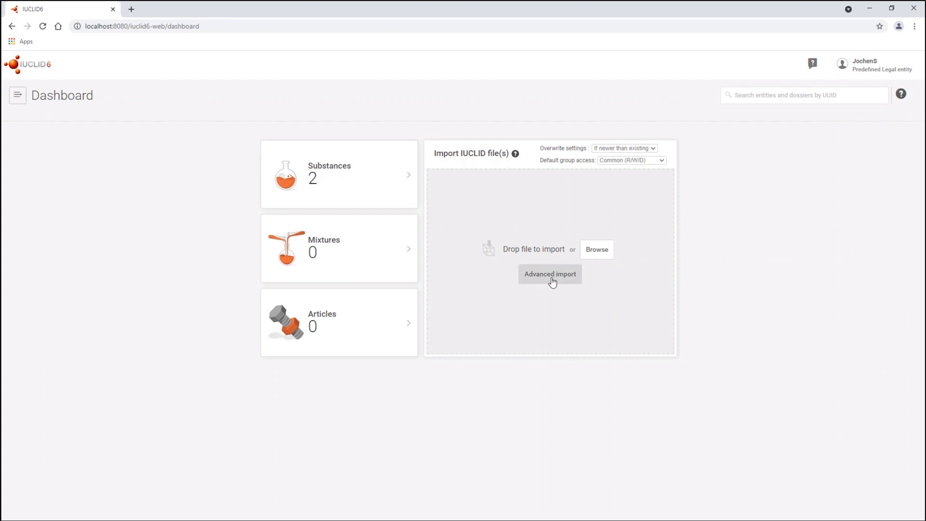
left_click(552, 280)
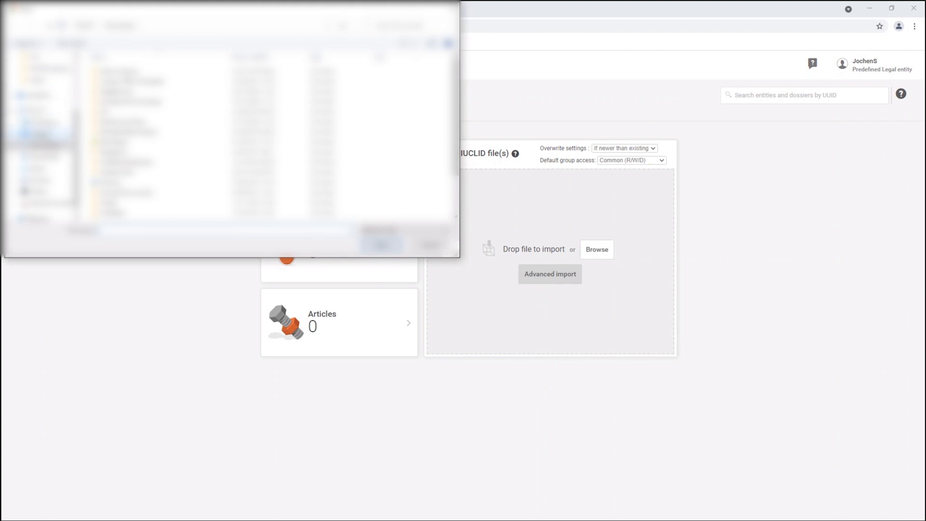
left_click(48, 134)
double_click(103, 72)
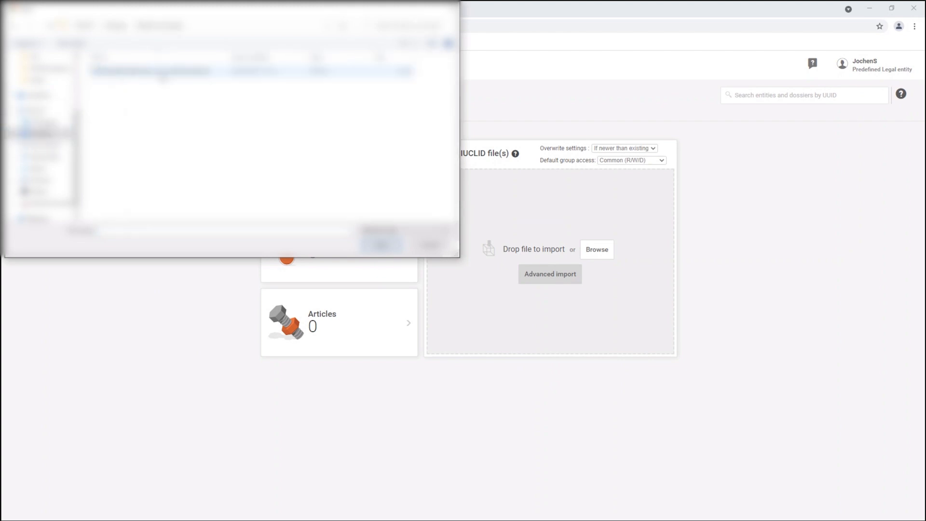
double_click(162, 73)
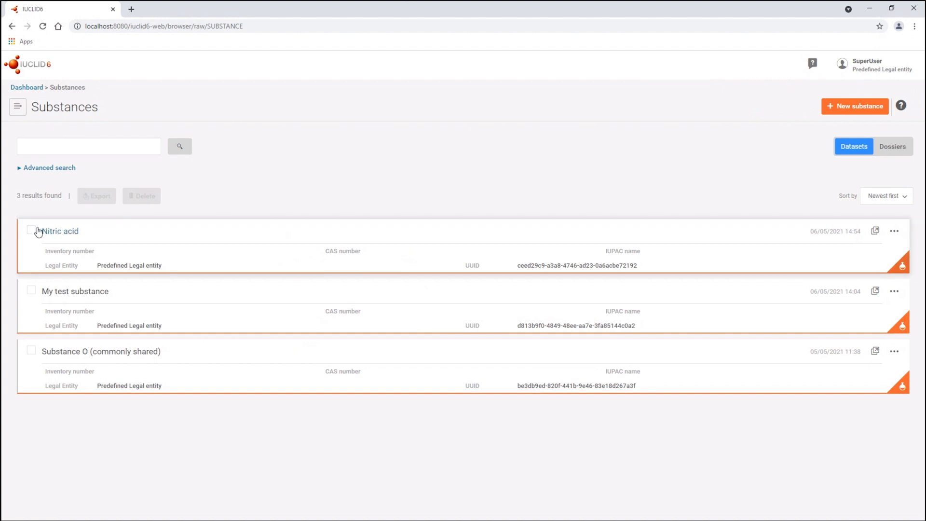
Step: Try out the export settings for the Nitric acid dataset with the remark "remarks go here", close them without exporting and deselect the dataset
left_click(30, 231)
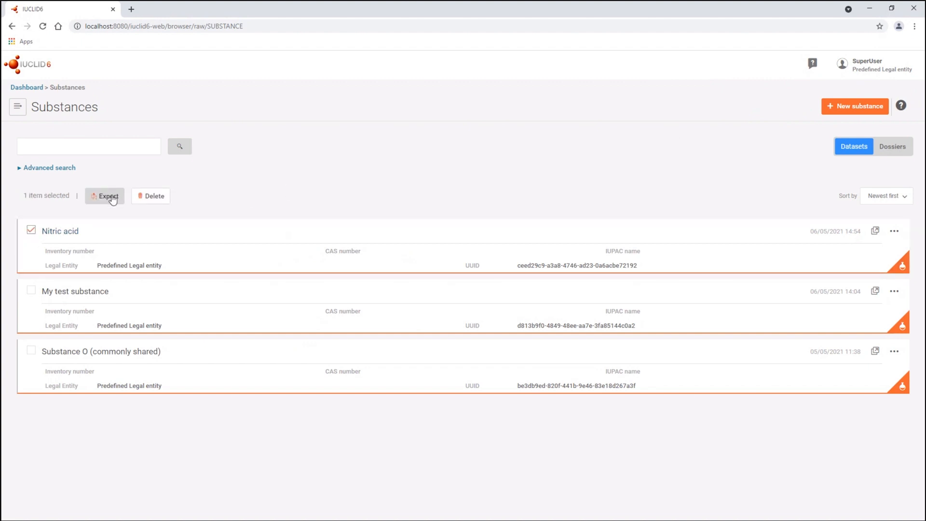
left_click(109, 195)
left_click(626, 107)
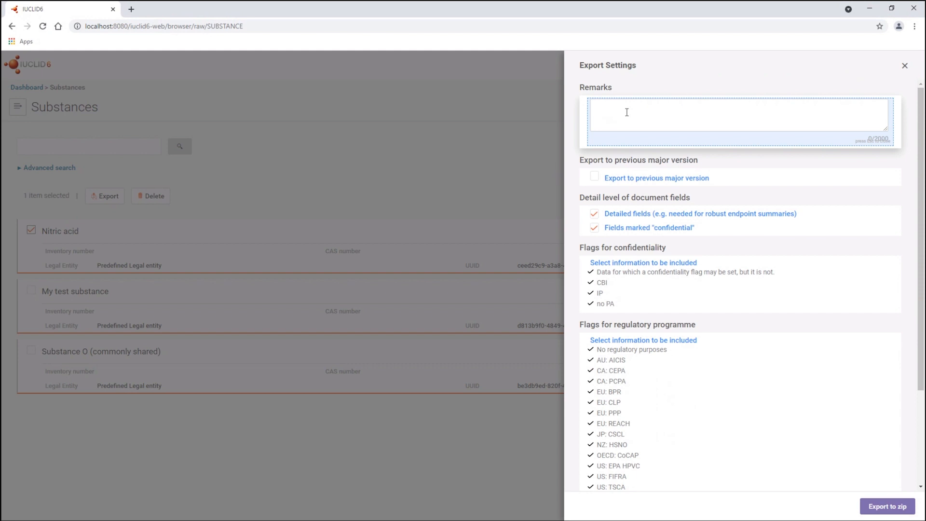
type("remar")
key("BackSpace")
key("BackSpace")
type("rks go here")
left_click(904, 68)
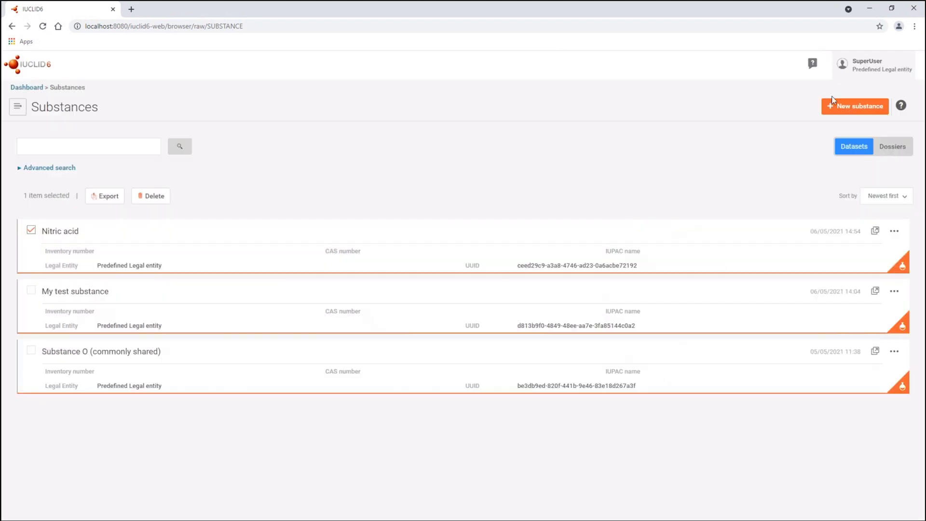
left_click(31, 231)
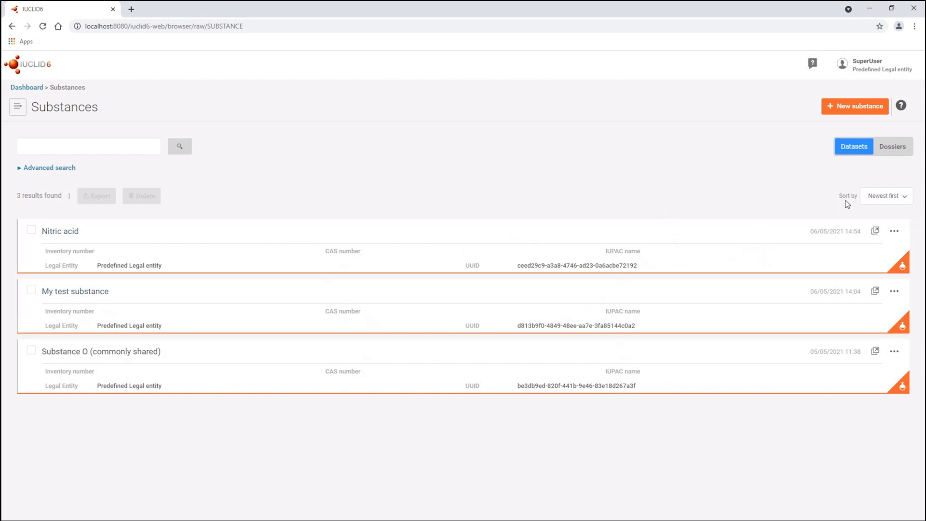
Step: Open the Nitric acid dataset in a new browser tab, check back on the substance list and return to the dataset
left_click(875, 231)
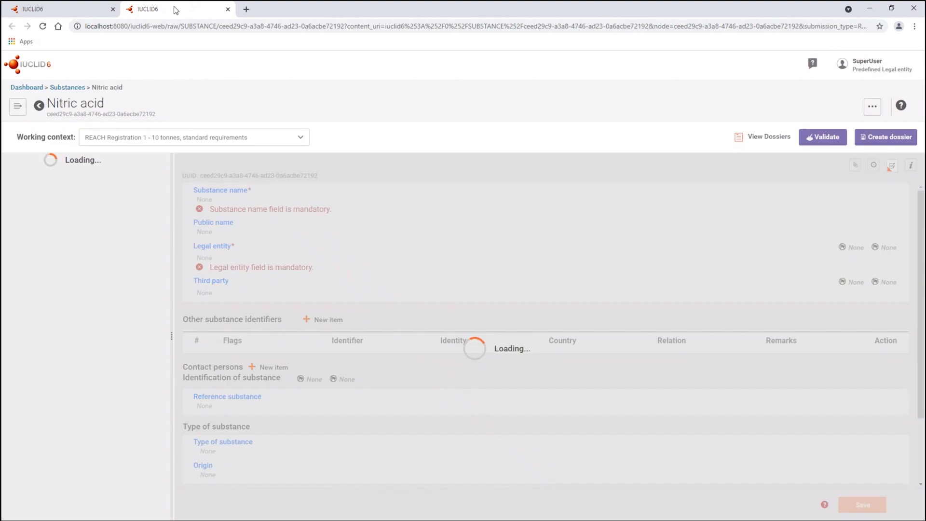
left_click(47, 12)
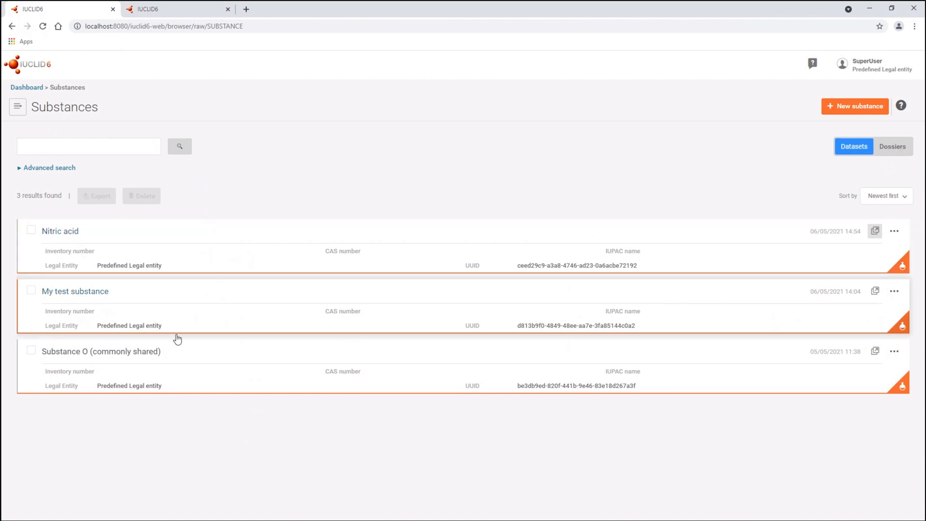
left_click(174, 6)
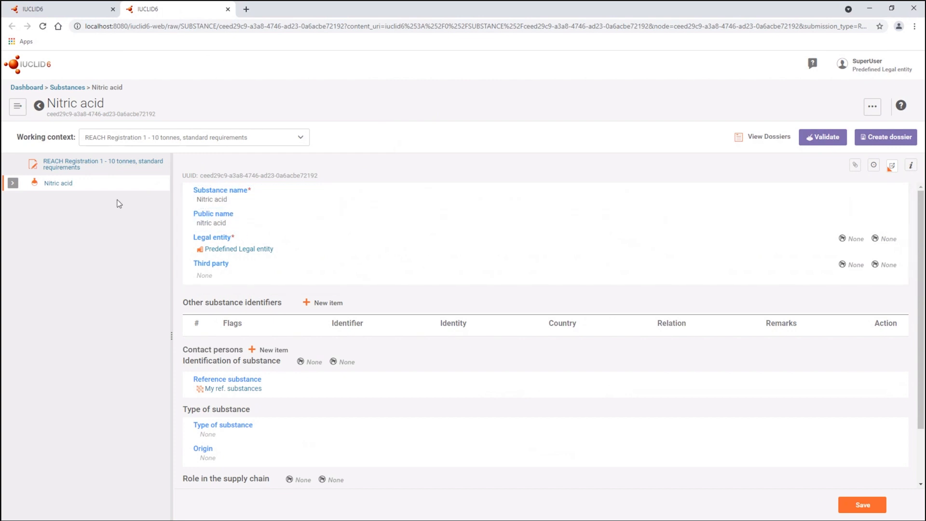
Step: Open the dossier header of Nitric acid and switch its working context to REACH Registration above 1000 tonnes
left_click(75, 172)
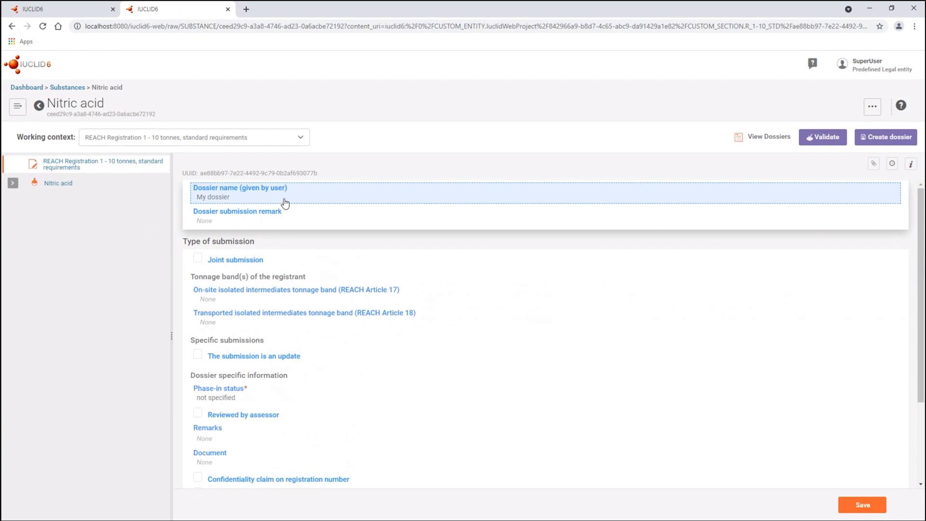
left_click(139, 140)
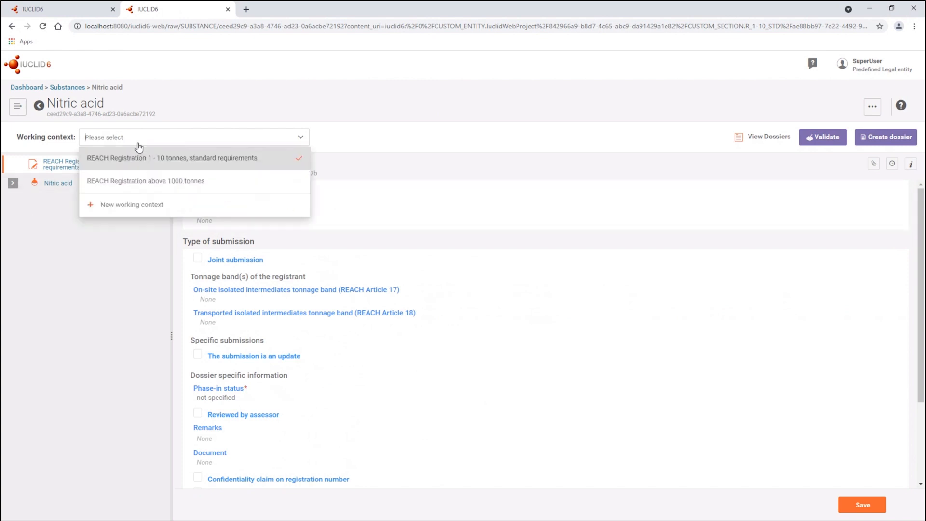
left_click(177, 183)
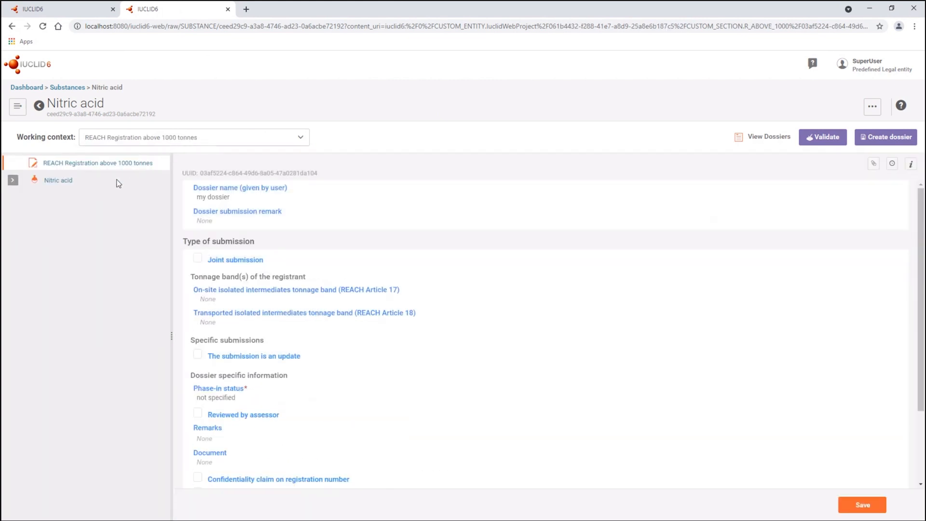
Step: Expand the Nitric acid table of contents down to the records of section 4.1 Appearance / physical state / colour
left_click(12, 180)
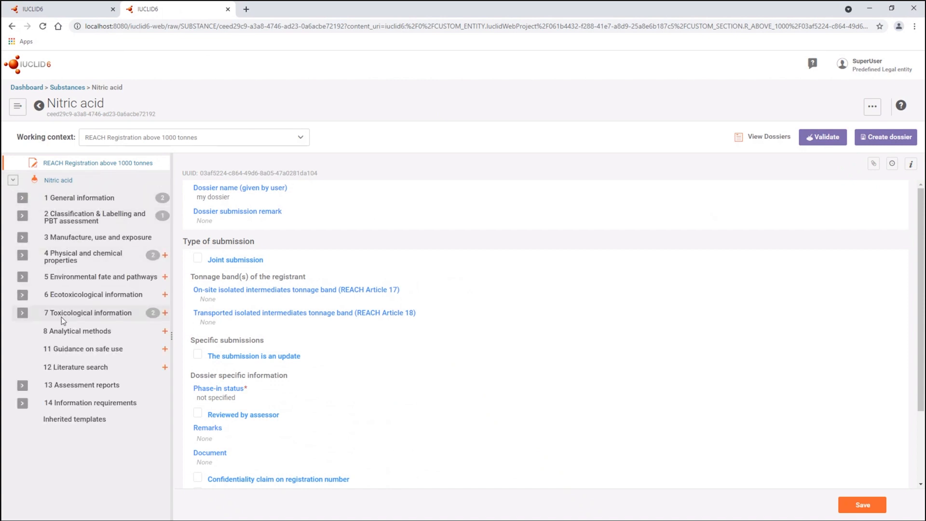
left_click(23, 255)
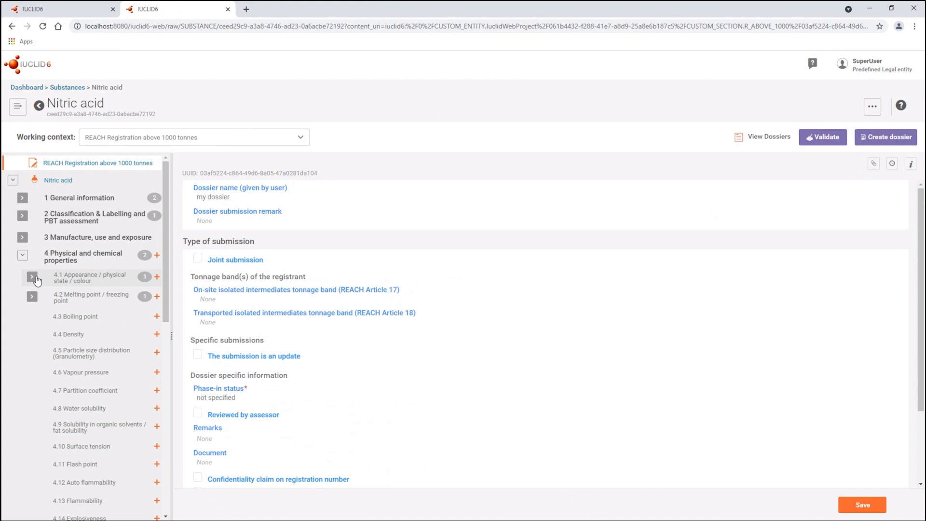
left_click(36, 278)
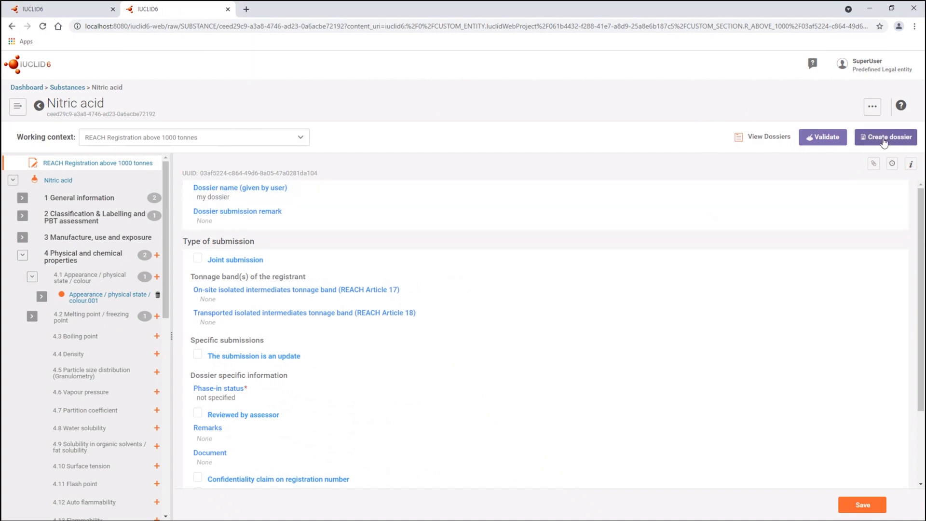
Step: Check the additional actions for the Nitric acid dataset, and open 'My dossier' from its dossier versions in a new browser tab
left_click(873, 107)
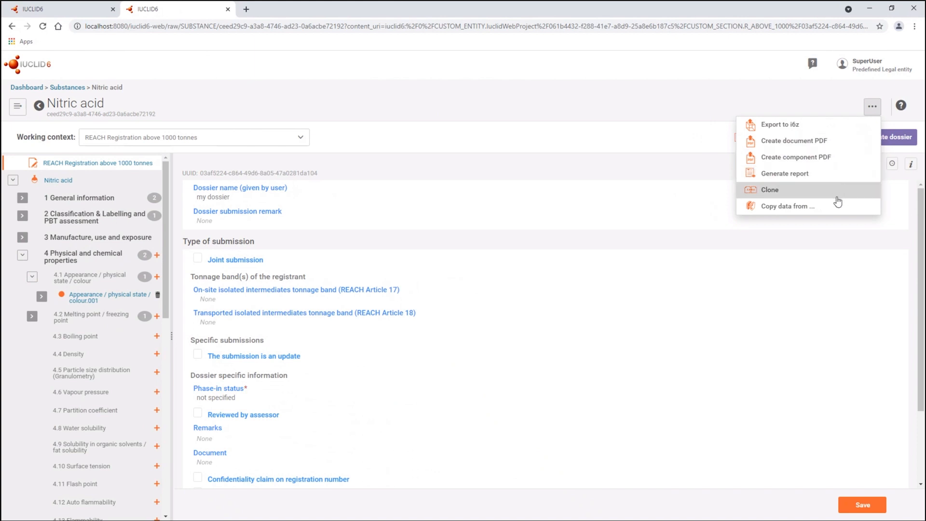
left_click(872, 109)
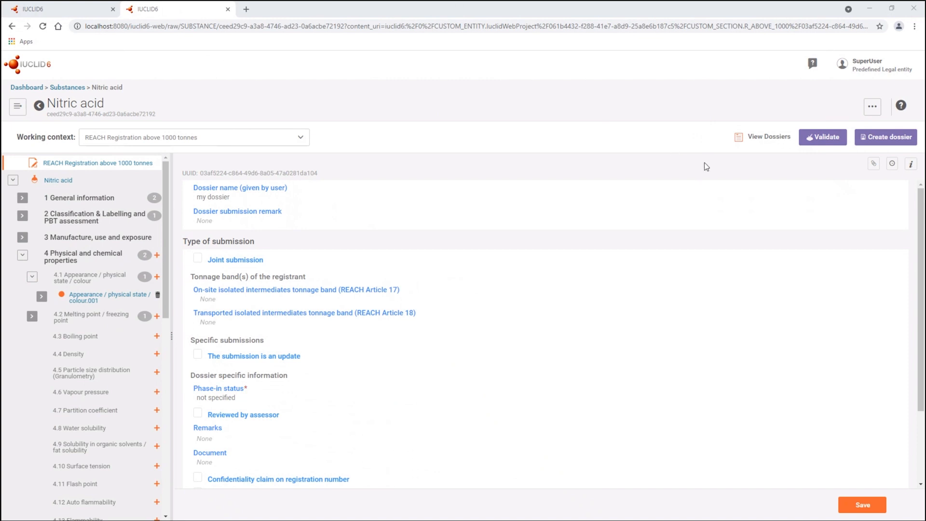
left_click(764, 140)
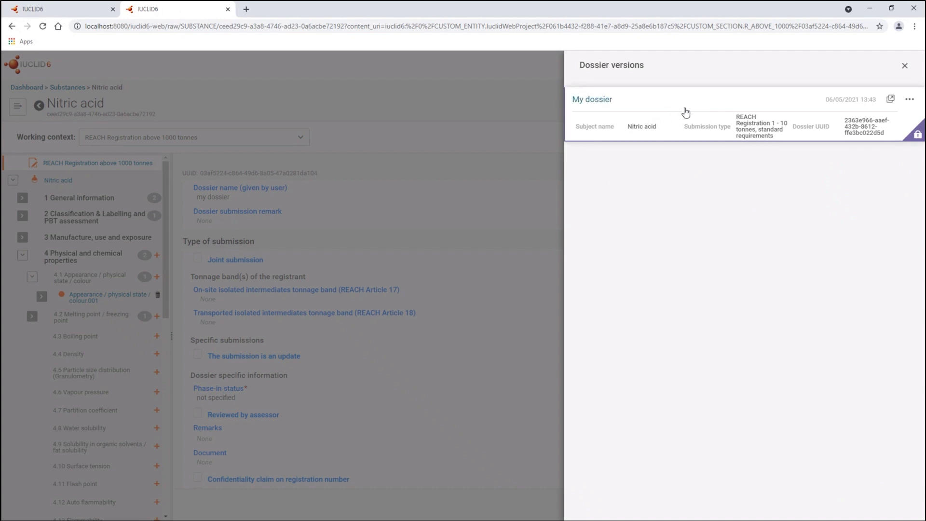
left_click(891, 98)
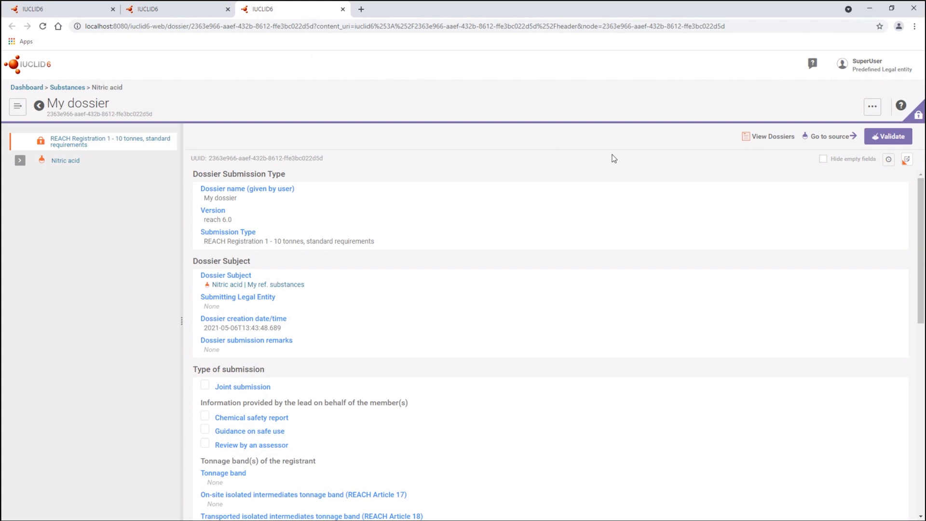
Step: Run the dissemination preview of 'My dossier' with a report and a filtered dossier, and open the filtered dossier to check its name
left_click(871, 112)
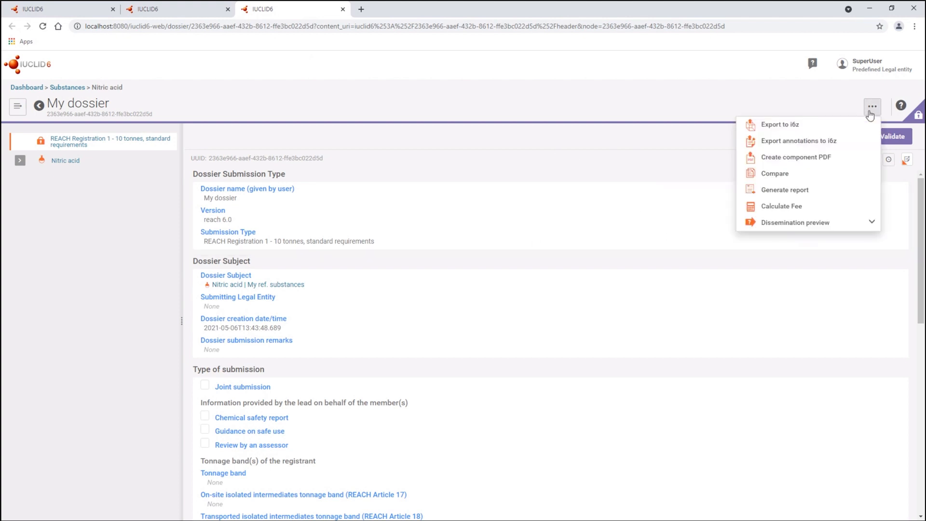
left_click(868, 222)
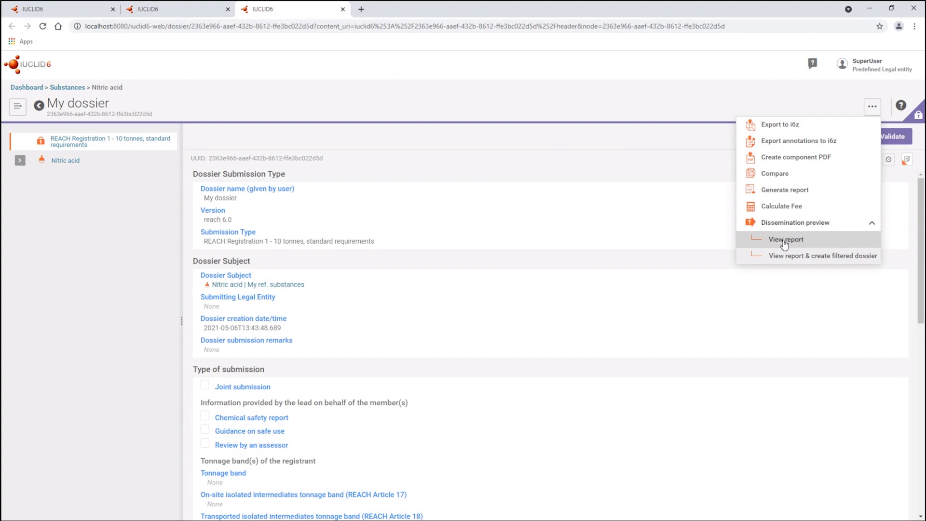
left_click(814, 261)
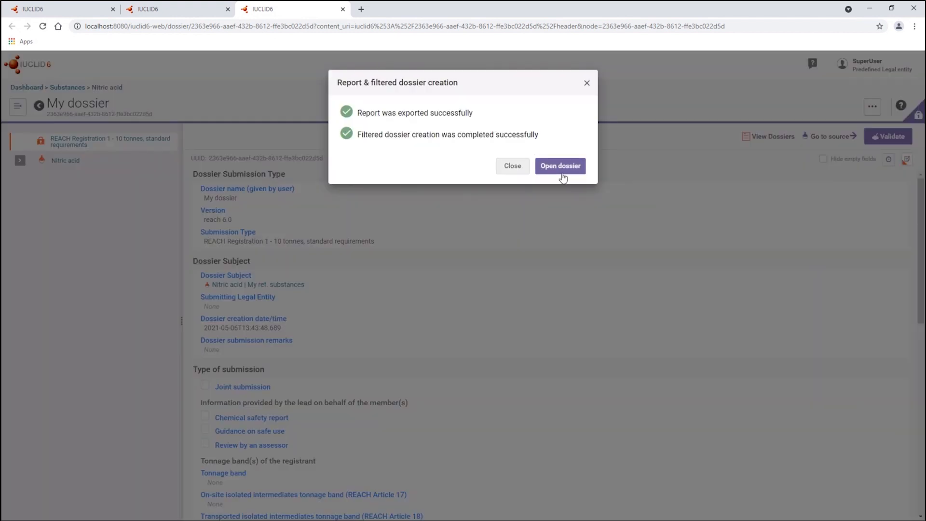
left_click(560, 167)
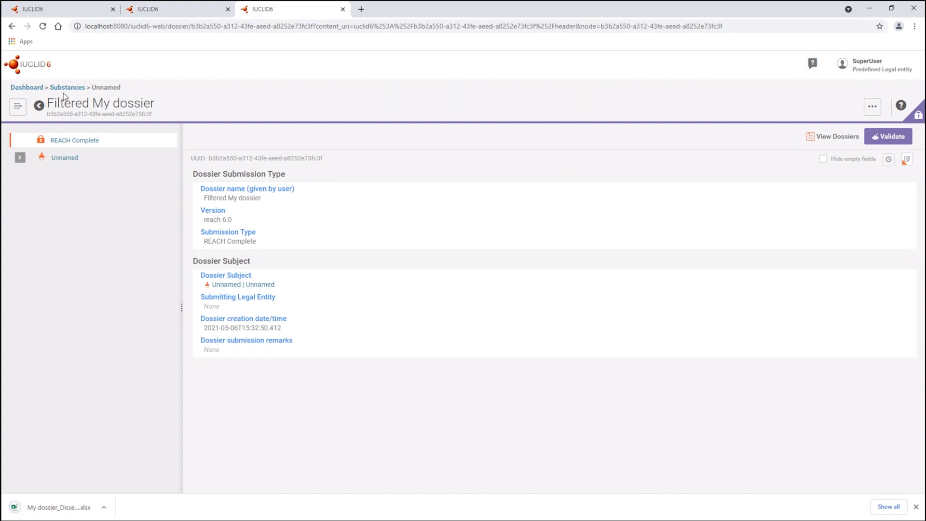
left_click_drag(89, 104, 157, 104)
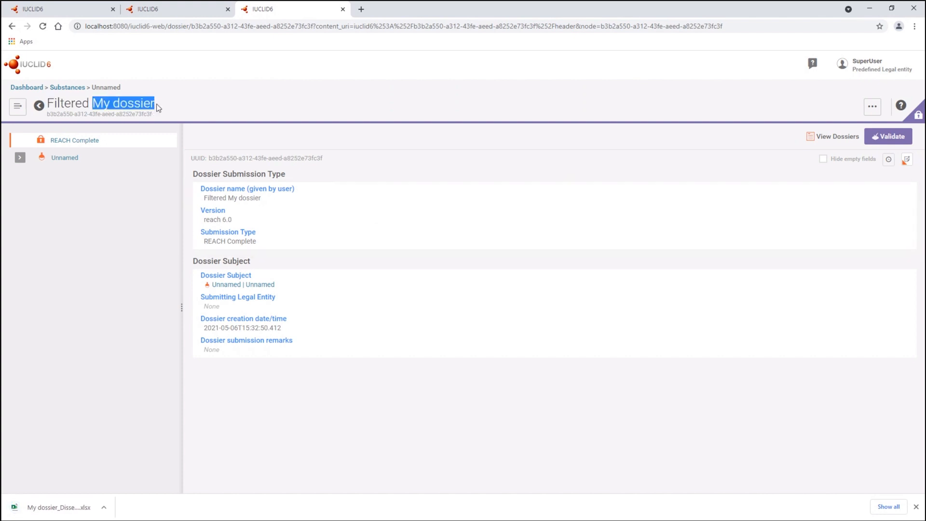
Step: Open 'My dossier' from the list of substance dossiers and go to its source dataset, Nitric acid
left_click(158, 107)
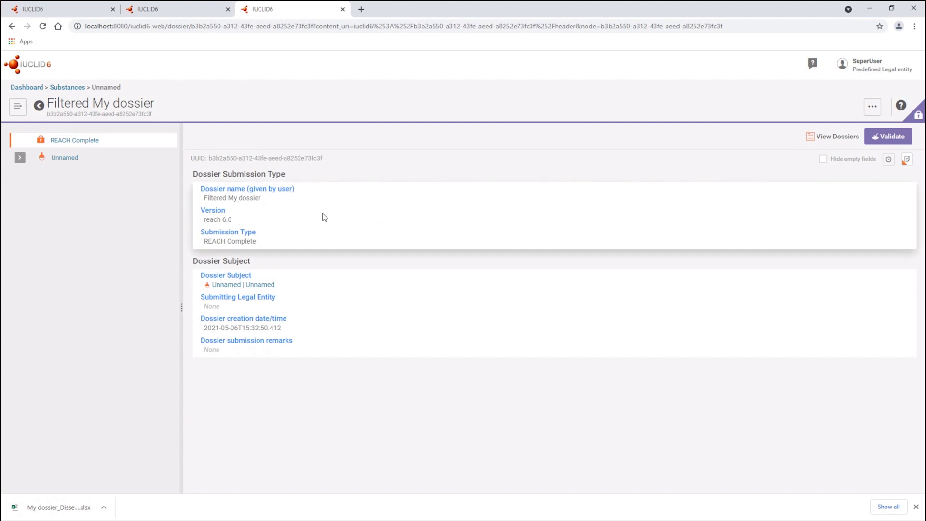
left_click(81, 89)
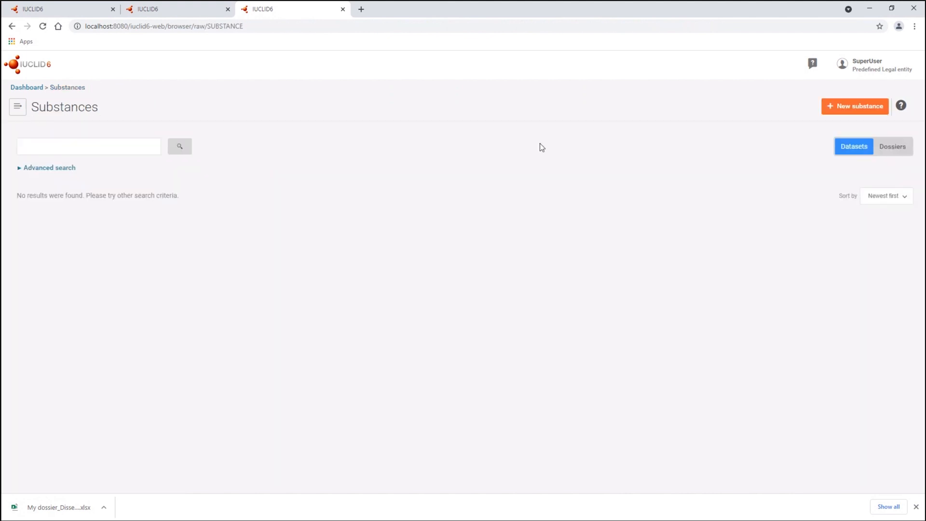
left_click(894, 155)
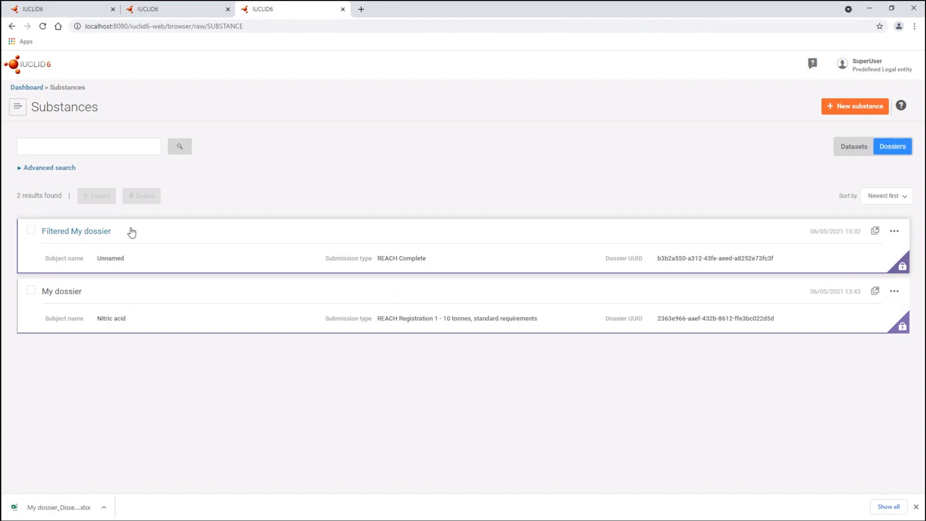
left_click(112, 299)
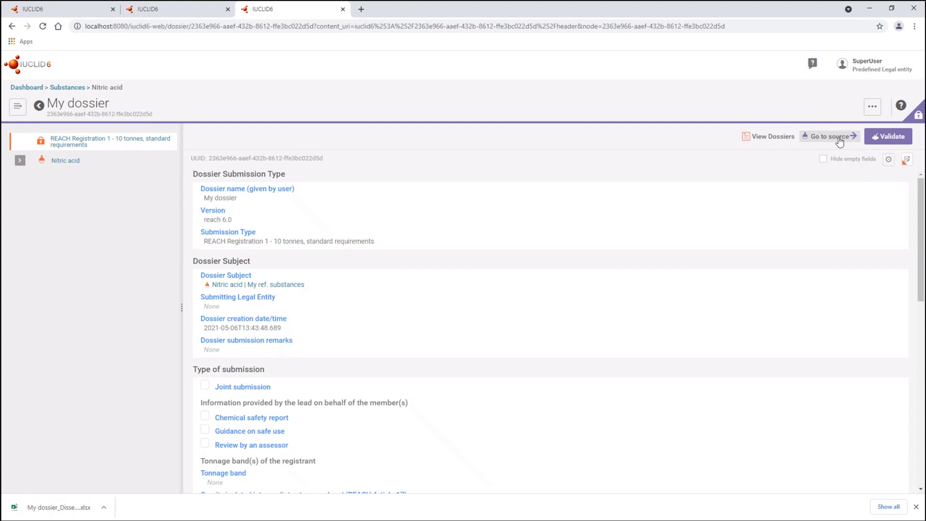
left_click(830, 136)
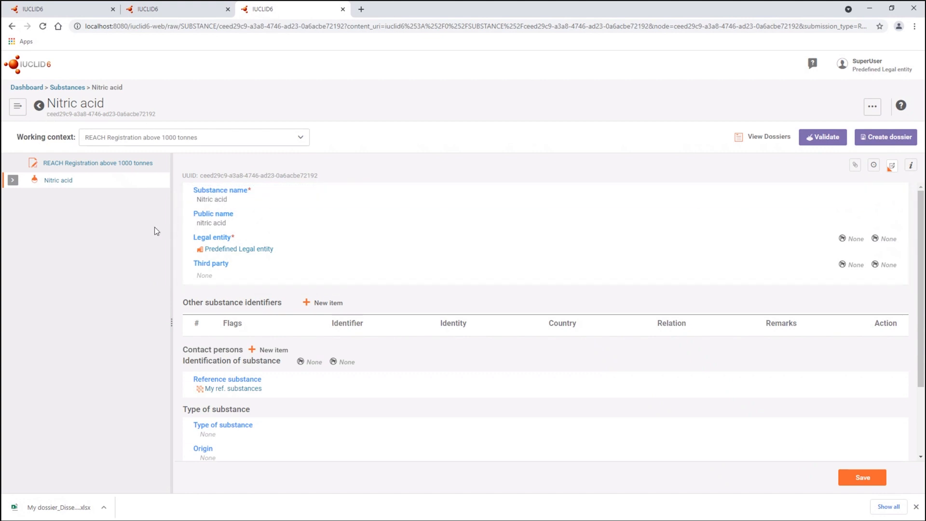
Step: Expand section 7.5 Repeated dose toxicity in the table of contents and open the 'Repeated dose toxicity: inhalation (target)' record under 7.5.2
left_click(12, 180)
left_click(23, 315)
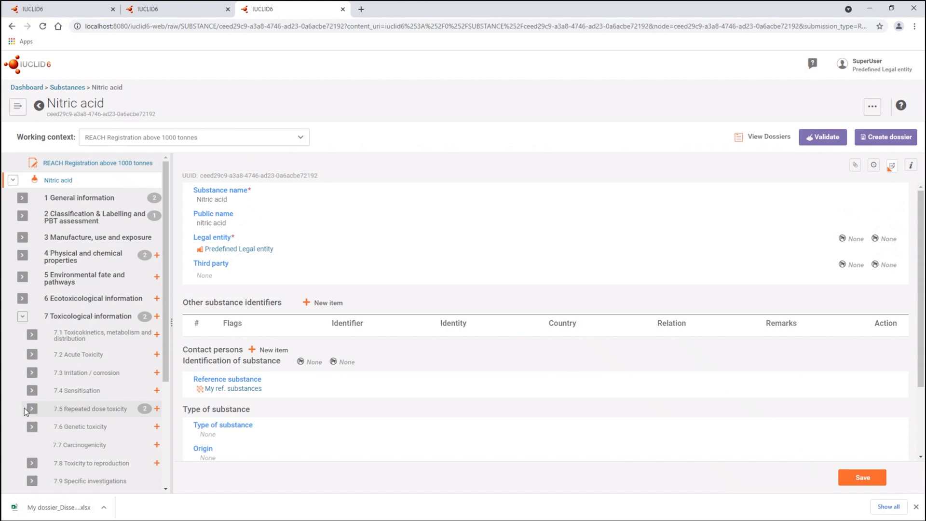
scroll(27, 407, "down", 1)
left_click(33, 361)
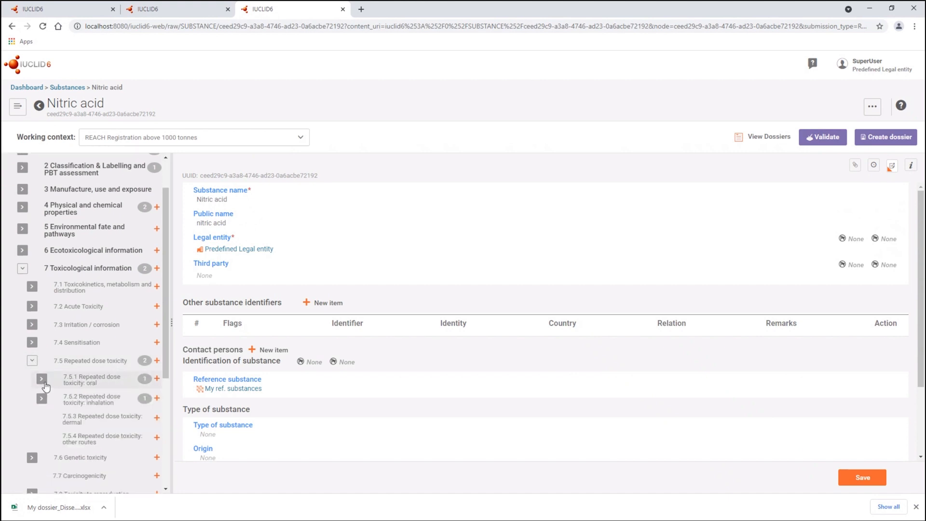
left_click(46, 381)
scroll(77, 376, "down", 1)
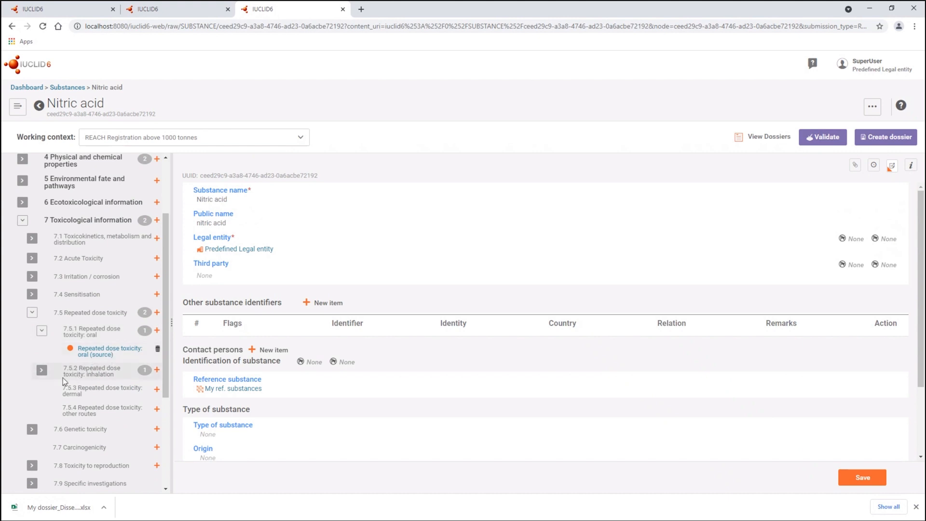
left_click(42, 372)
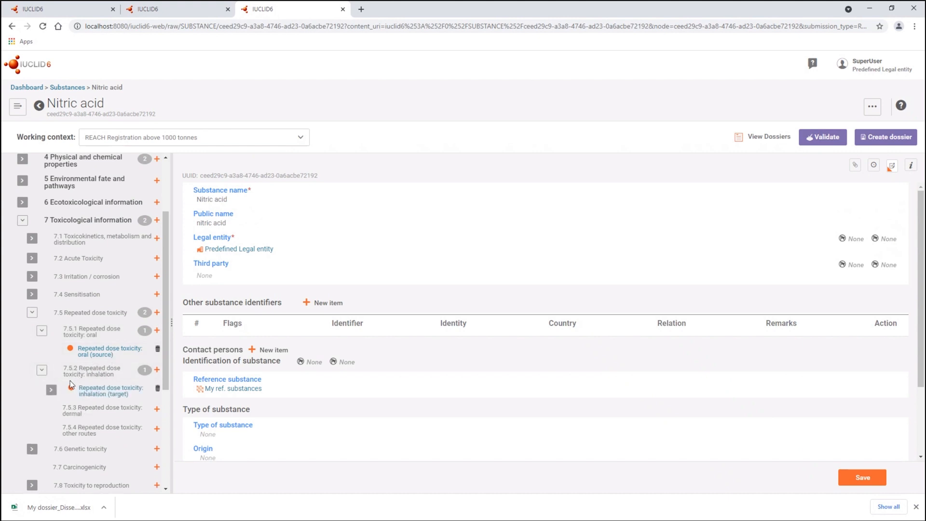
left_click(111, 393)
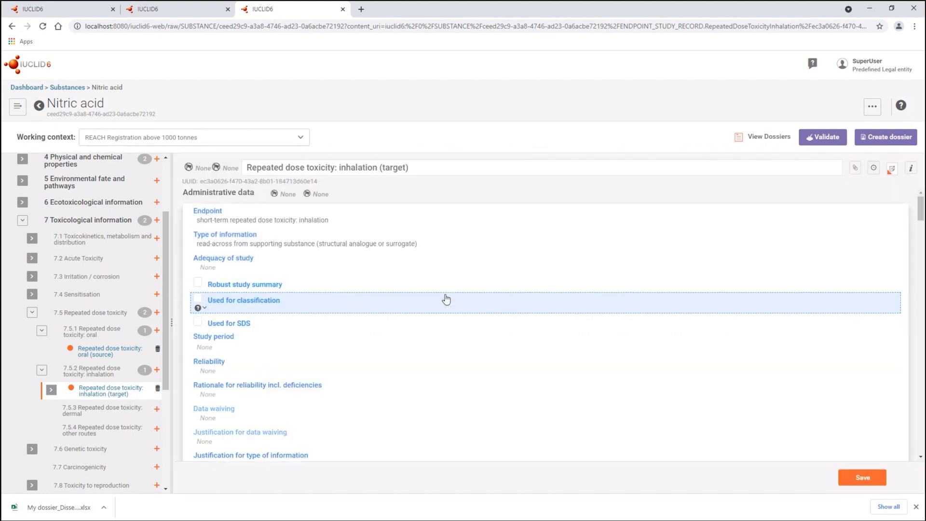
Step: Delete the 'read-across source' entry from the Cross-reference table of the inhalation (target) record
scroll(446, 299, "down", 2)
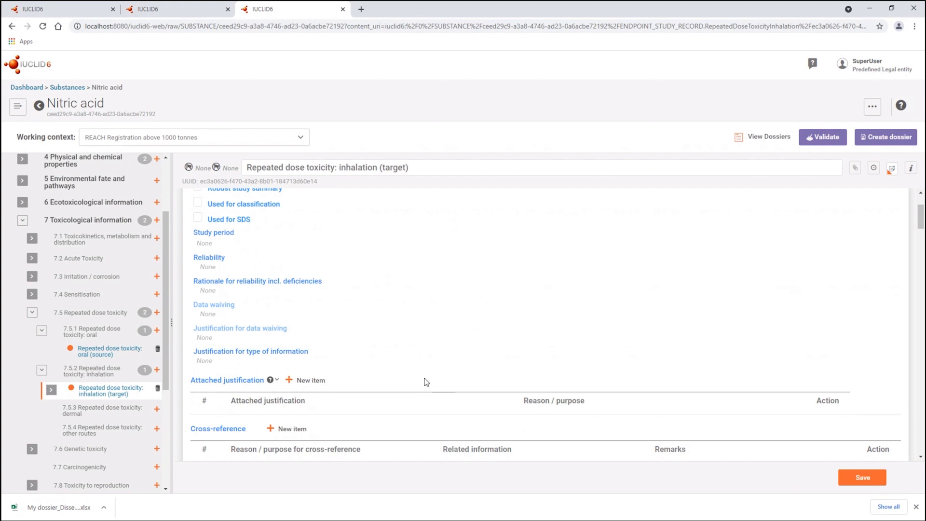
scroll(426, 382, "down", 1)
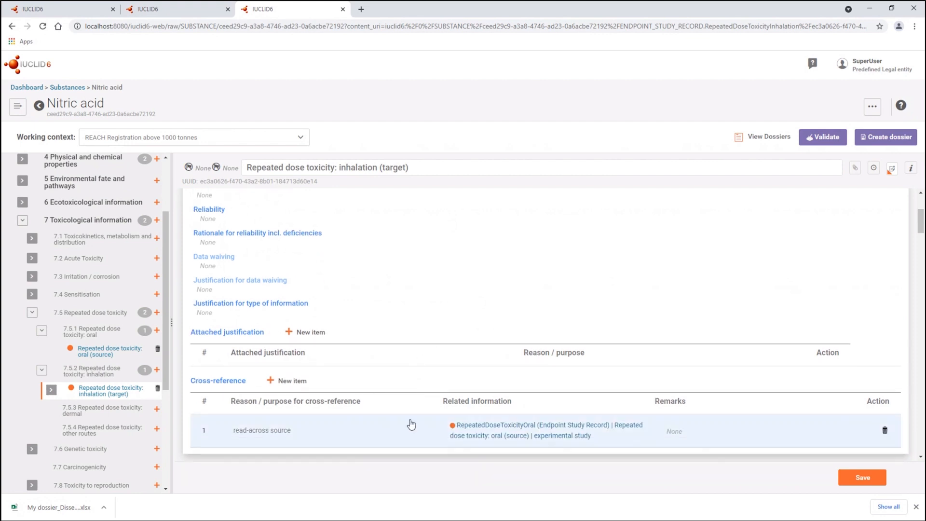
scroll(388, 399, "down", 1)
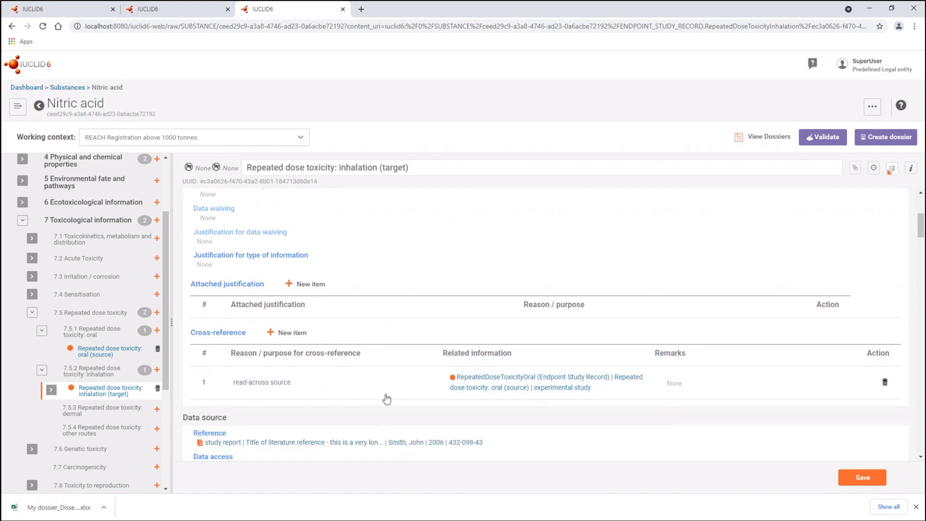
left_click(884, 385)
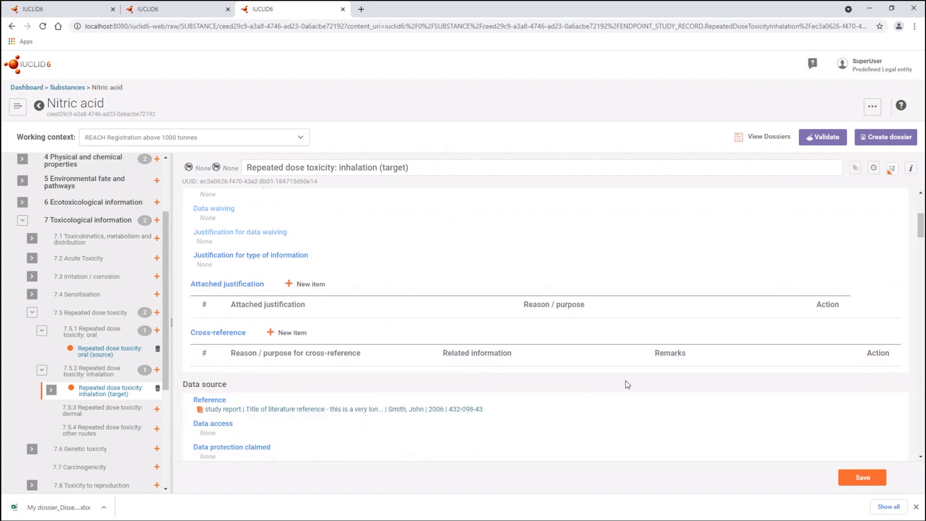
Step: Add a new cross-reference with the reason 'assessment report' and open the document selection for its related information
left_click(289, 335)
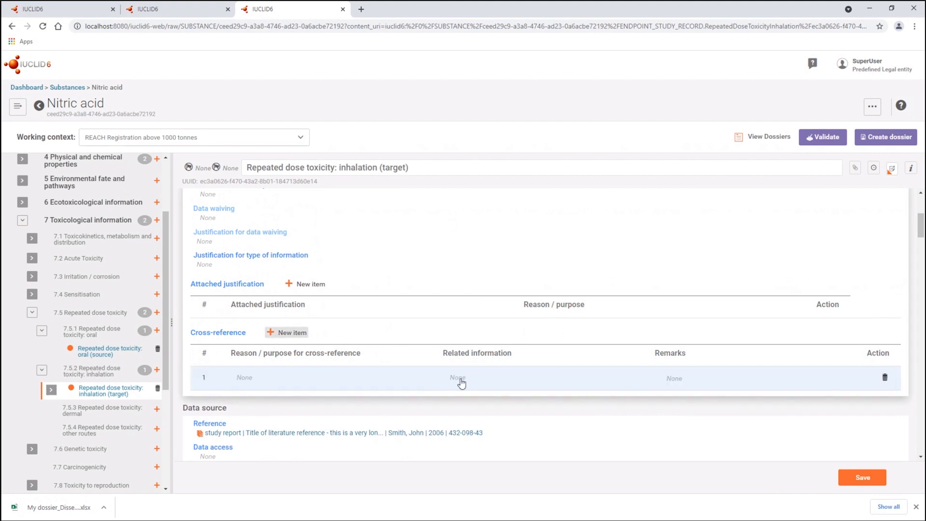
left_click(473, 383)
left_click(614, 114)
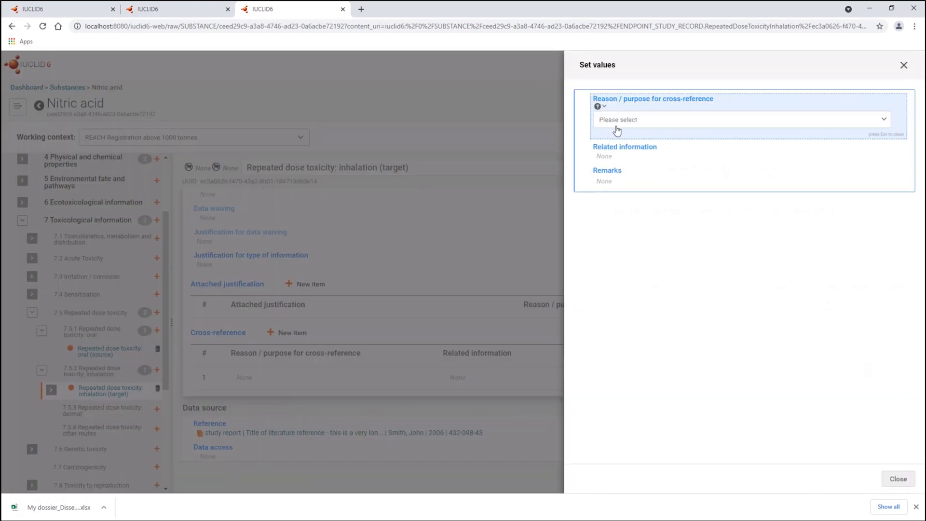
left_click(615, 128)
left_click(627, 137)
left_click(615, 192)
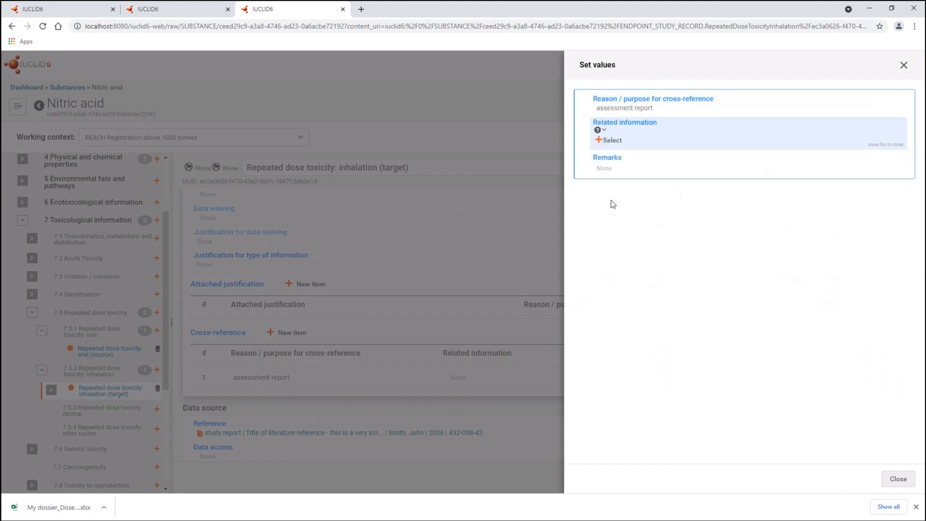
left_click(608, 158)
left_click(609, 141)
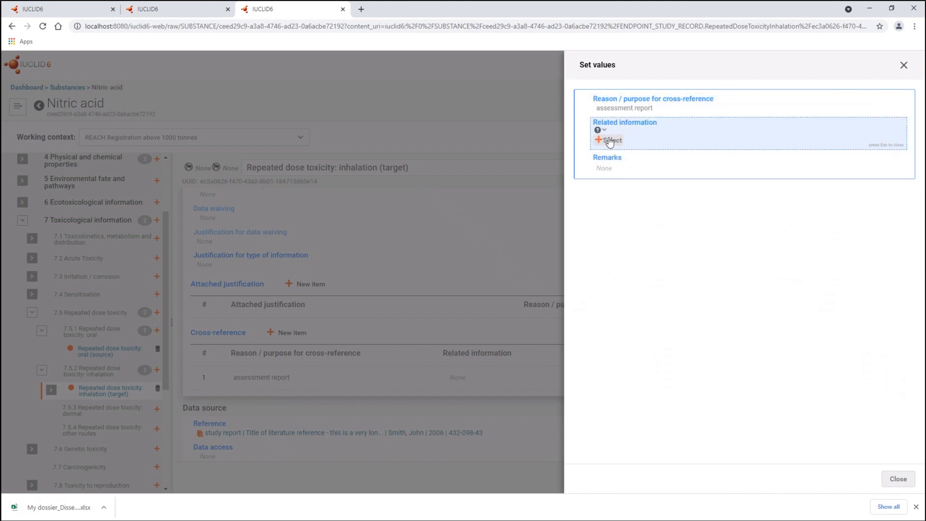
left_click(610, 140)
left_click(626, 161)
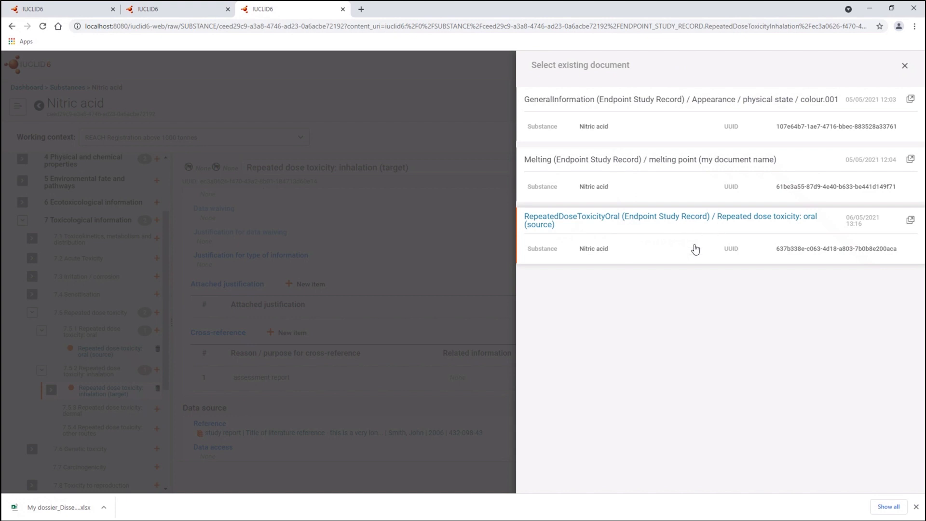
Step: View the 'Repeated dose toxicity: oral (source)' record in a new browser tab and return to the document selection
left_click(910, 221)
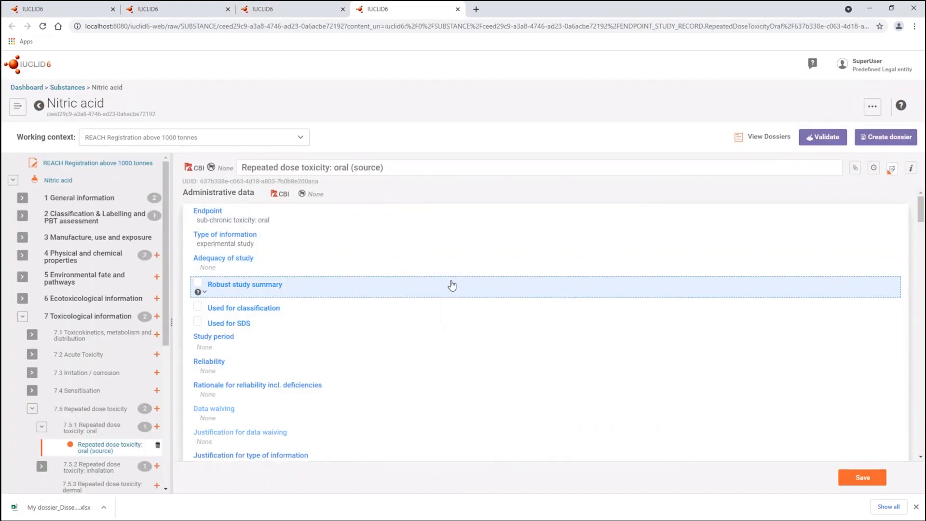
scroll(463, 294, "down", 3)
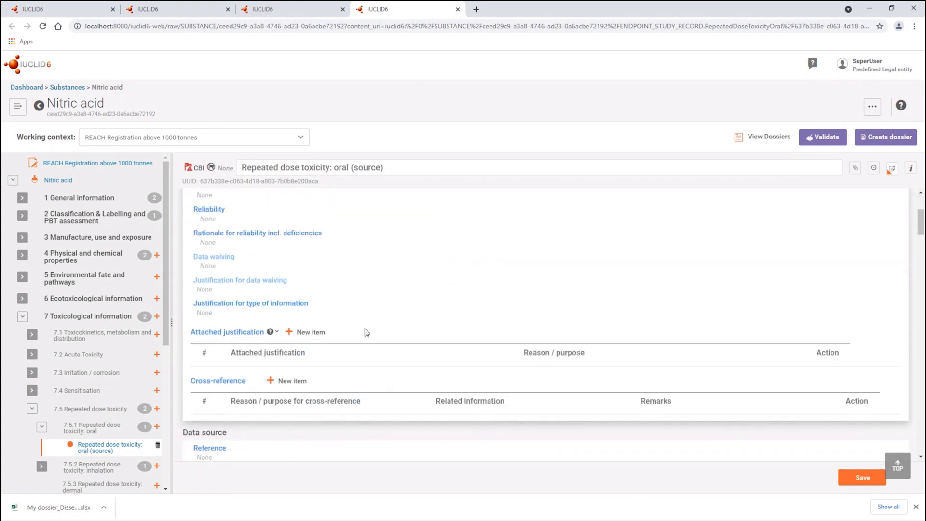
scroll(365, 333, "up", 1)
scroll(364, 333, "up", 2)
left_click(294, 11)
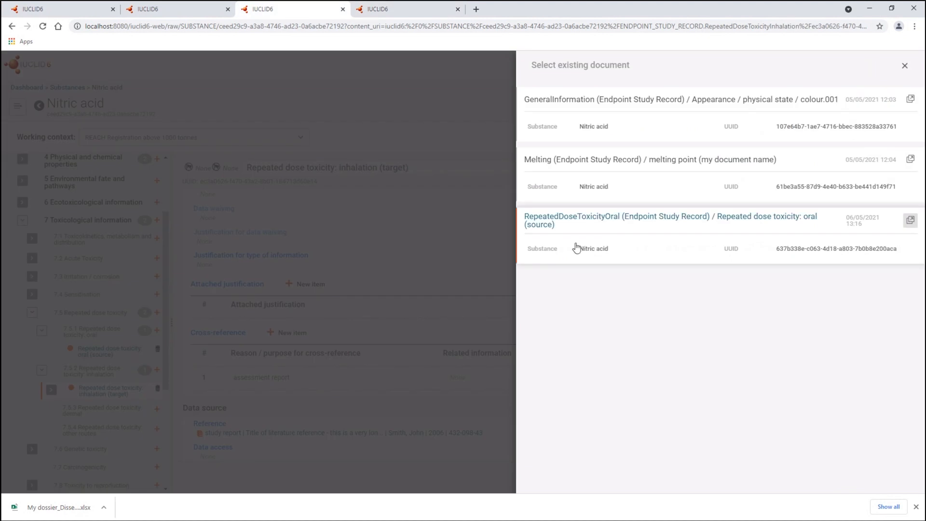
Step: Link the 'Repeated dose toxicity: oral (source)' record as the cross-reference's related information and save the document
left_click(556, 225)
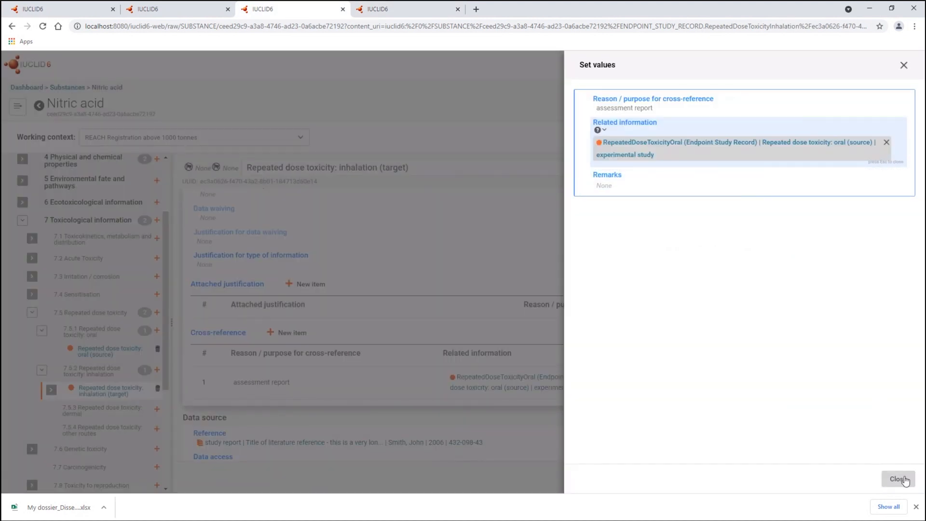
left_click(898, 479)
left_click(863, 477)
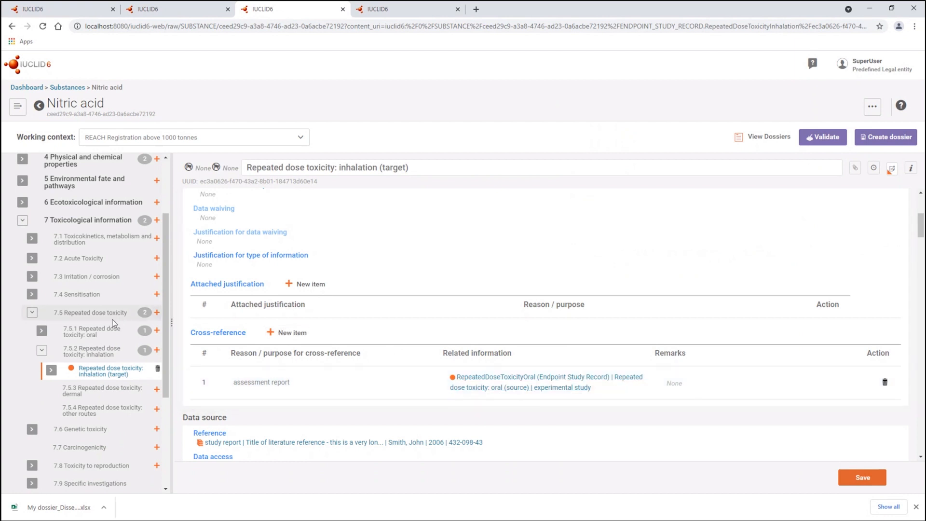
Step: Expand section 7.5.1, and reorder the Test guideline table by moving 'other guideline' to the first row and then to the third
left_click(42, 330)
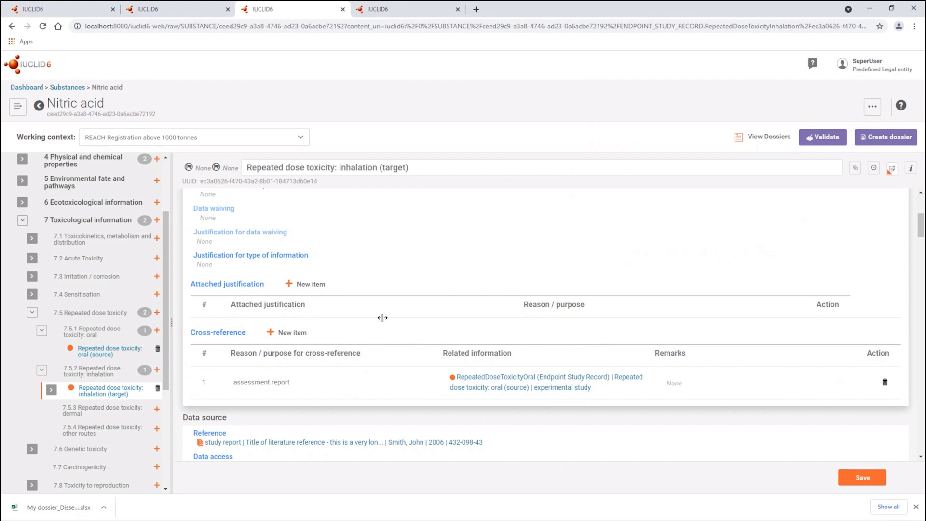
scroll(379, 340, "down", 4)
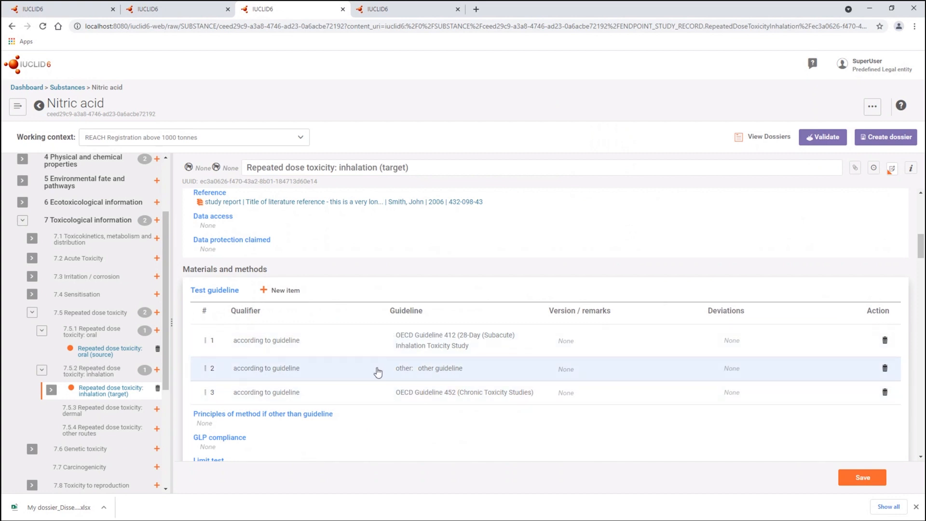
left_click_drag(378, 371, 382, 332)
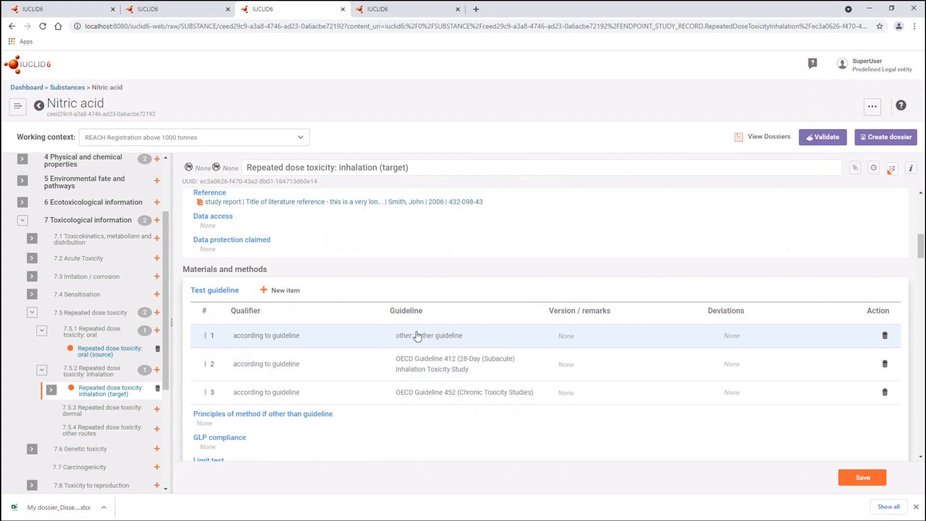
left_click_drag(417, 336, 426, 401)
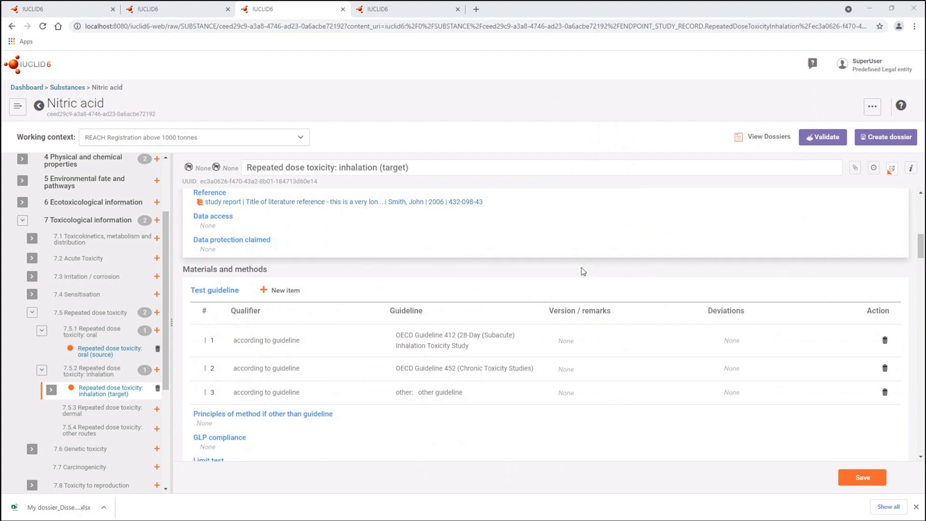
Step: Stay on the page to save the reordered inhalation (target) record, and run the validation of the Nitric acid dataset
left_click(830, 138)
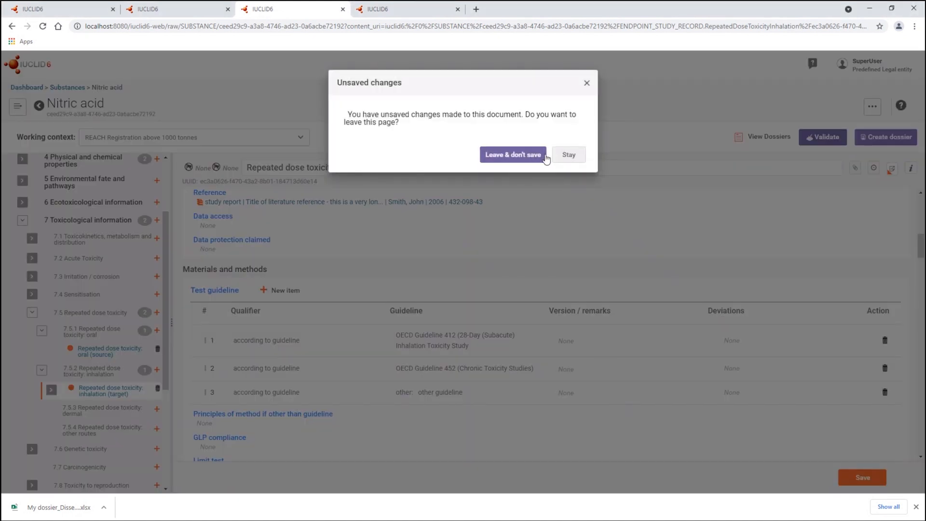
left_click(565, 158)
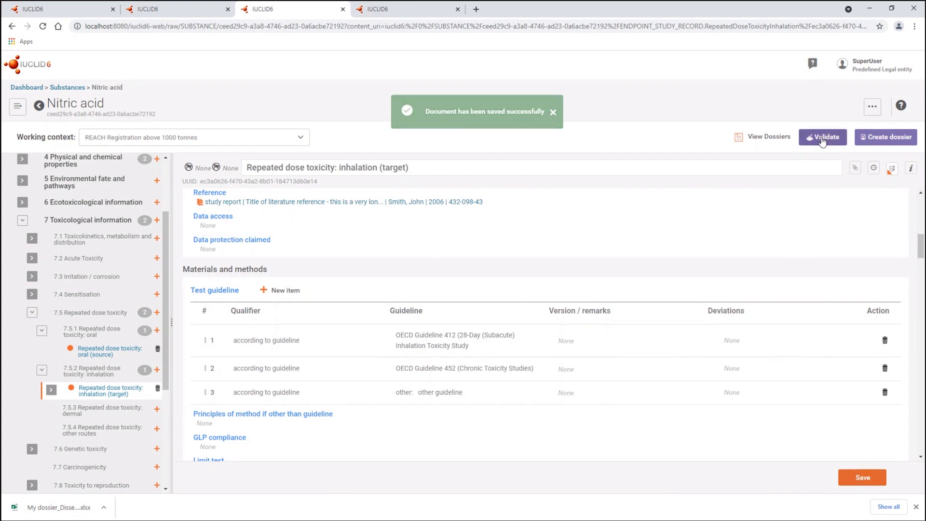
left_click(822, 140)
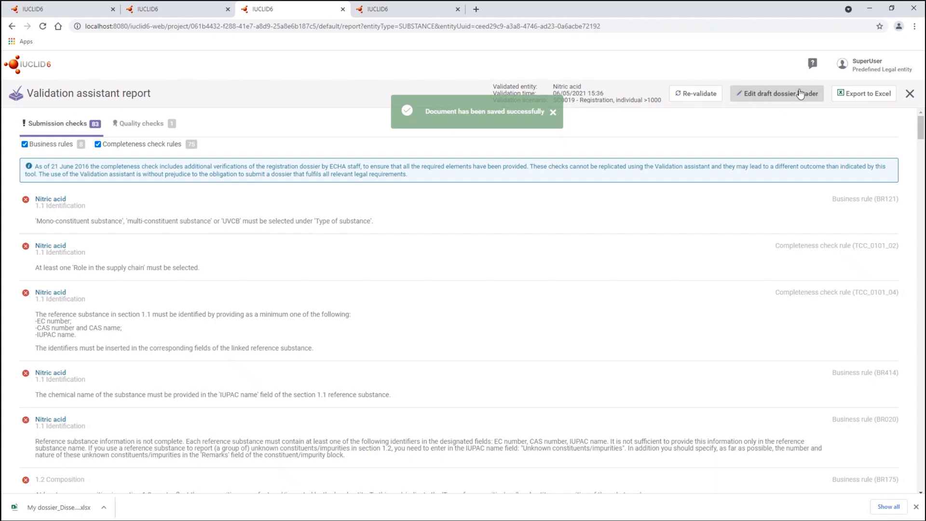
Step: Open the draft dossier header from the validation report and enable 'Select documents to be included' in the advanced settings
left_click(796, 92)
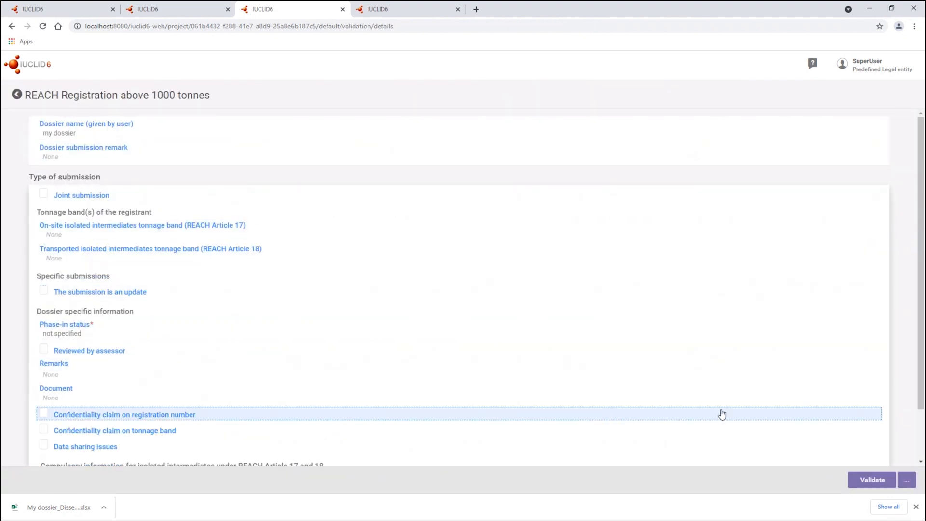
left_click(906, 481)
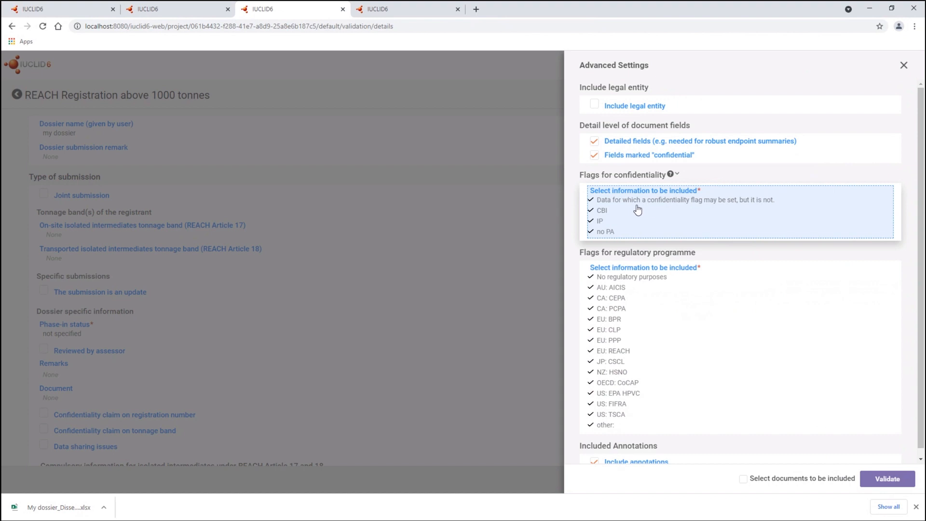
scroll(723, 362, "down", 1)
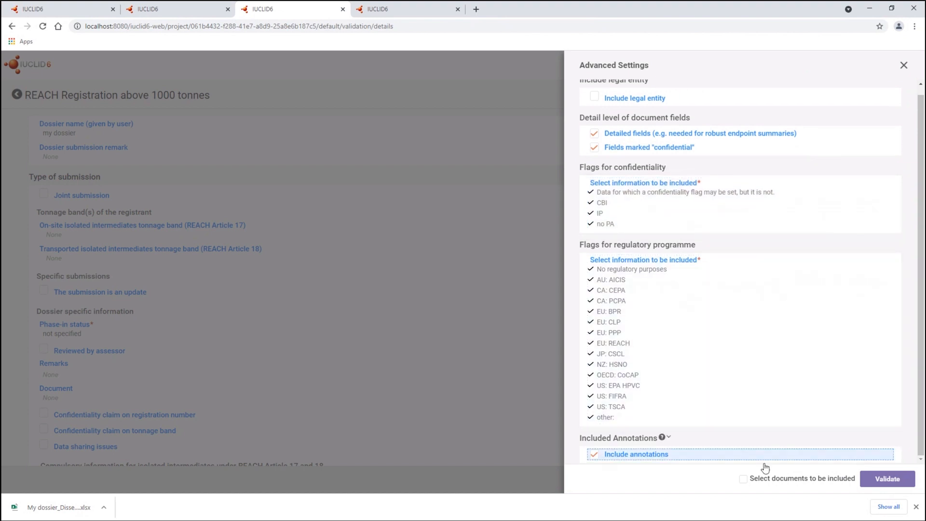
left_click(743, 479)
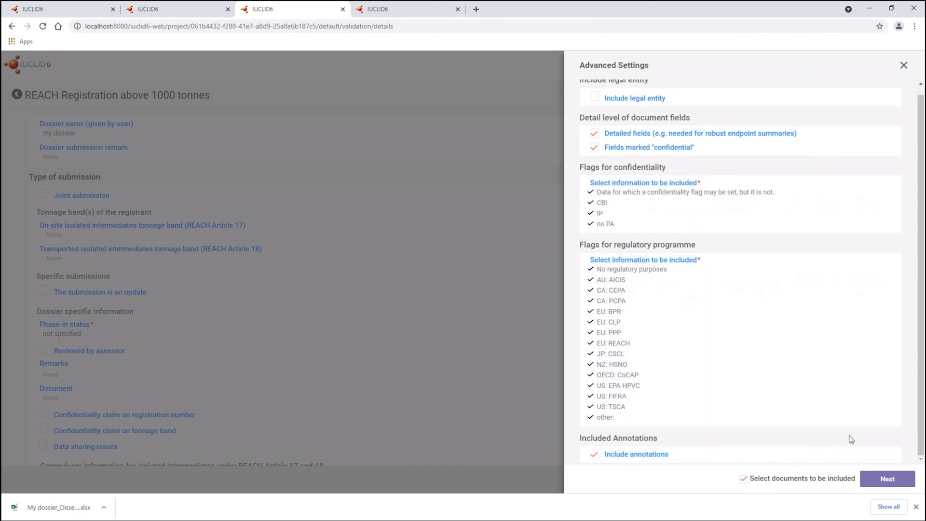
Step: Continue to the document selection and validate the Nitric acid dataset with all listed entities and documents included
left_click(886, 480)
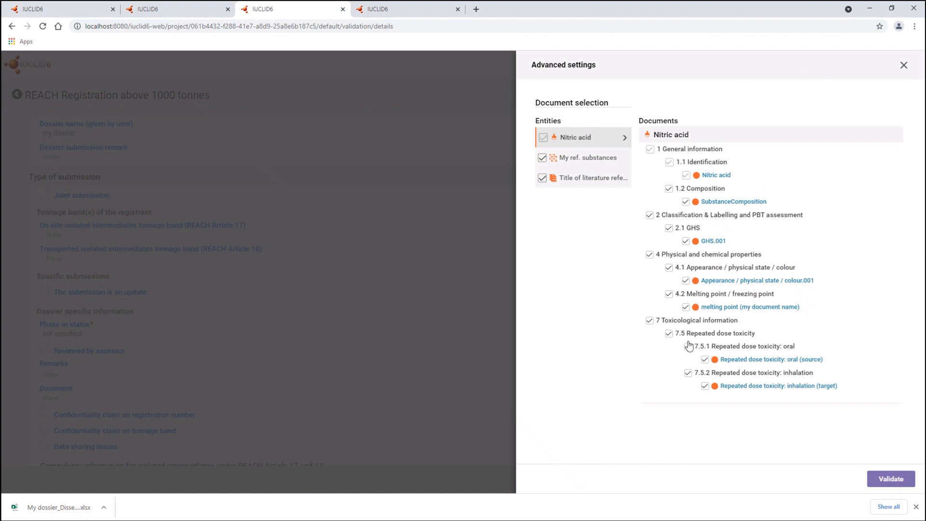
left_click(889, 480)
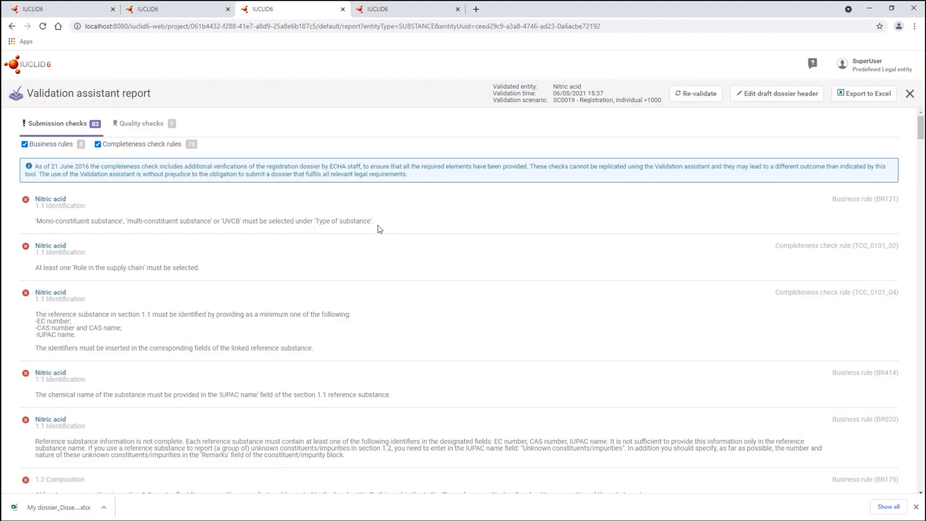
Step: Open the SubstanceComposition record from its section 1.2 finding in the validation report, and show it in the dataset view
scroll(207, 271, "down", 3)
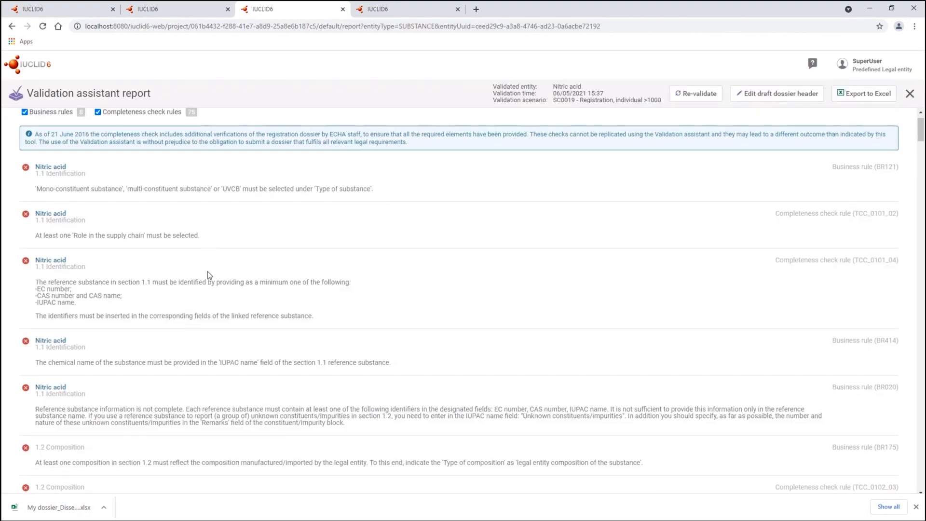
scroll(207, 271, "down", 2)
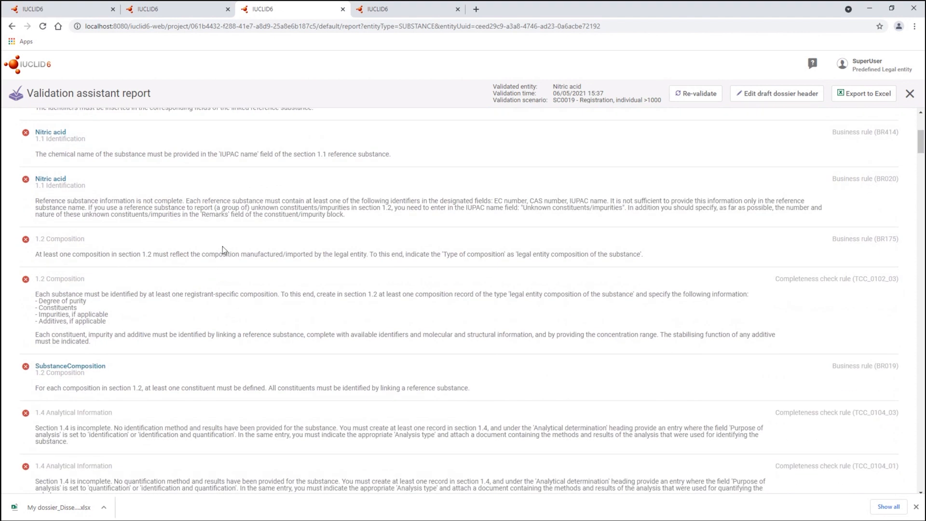
left_click(68, 367)
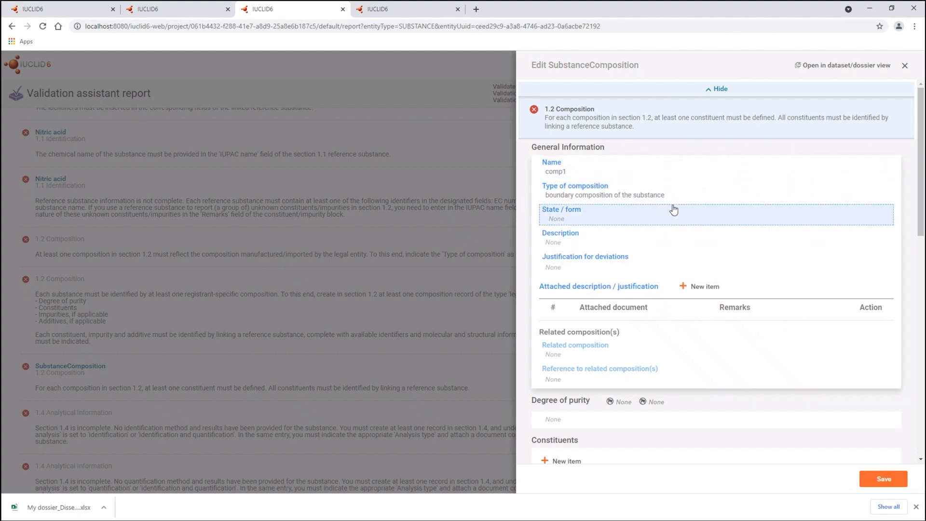
left_click(822, 71)
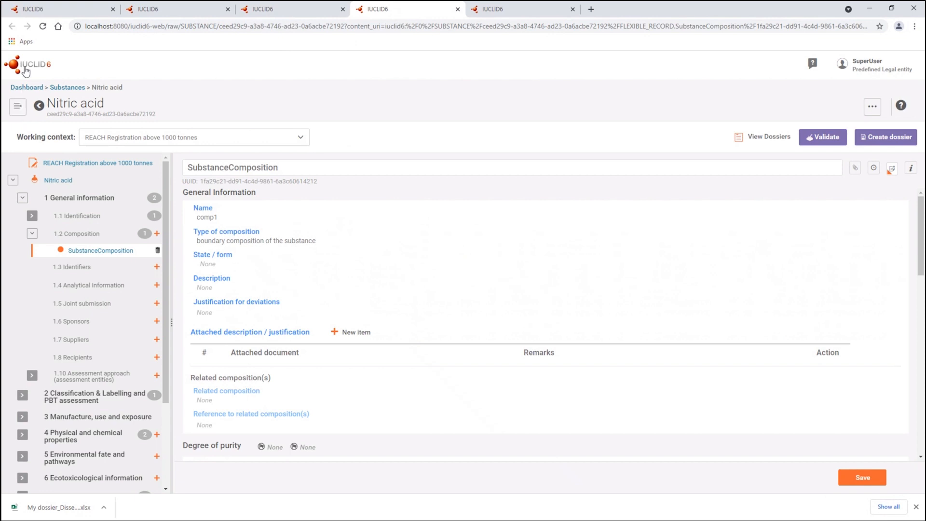
Step: Go to the Mixtures / Products list, open 'My mixture XYZ' and display its CLP Poison centres notification draft header
left_click(28, 89)
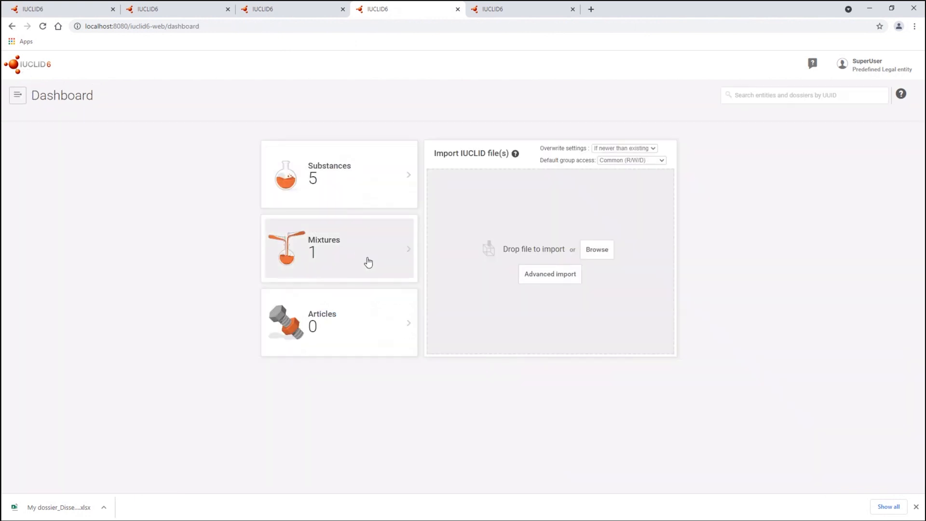
left_click(287, 265)
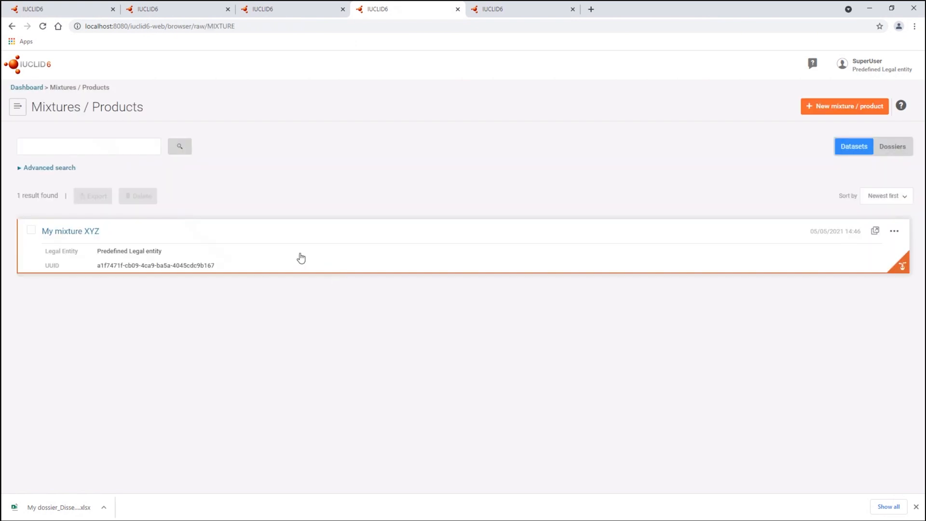
left_click(160, 242)
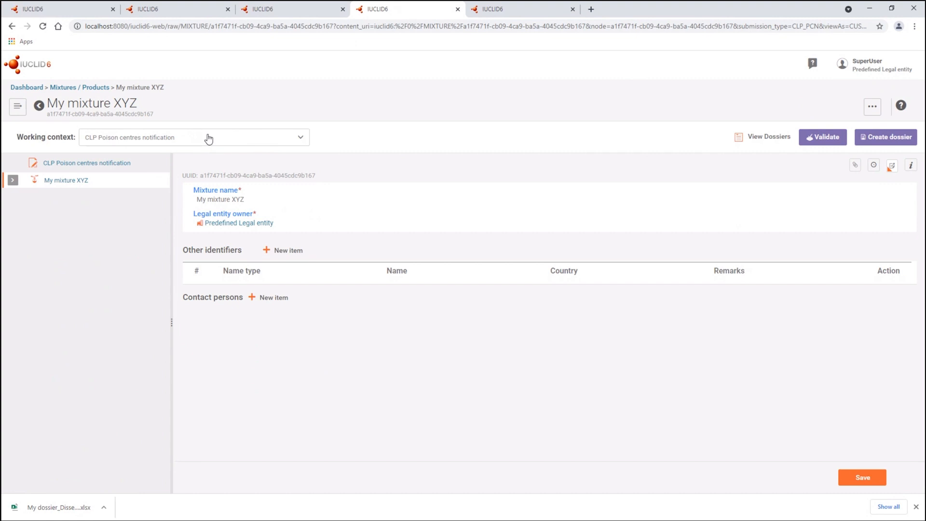
left_click(108, 165)
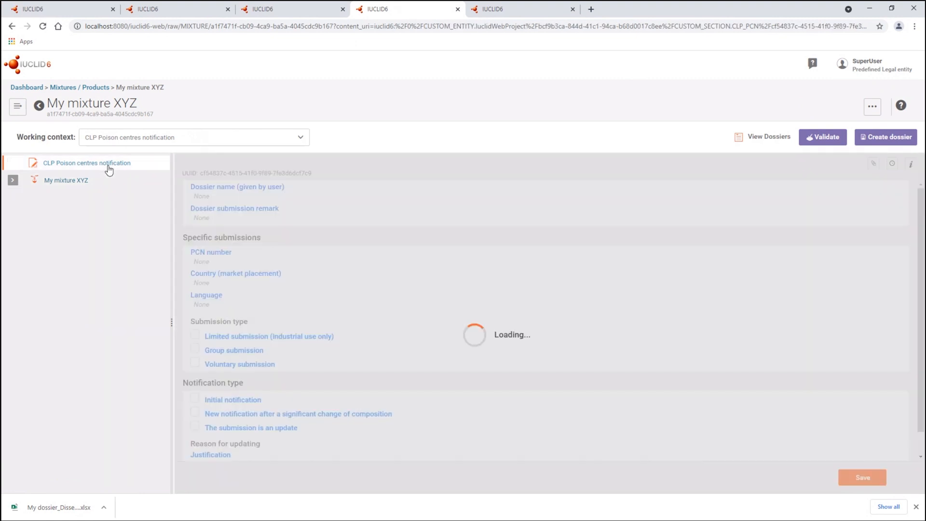
scroll(296, 338, "down", 1)
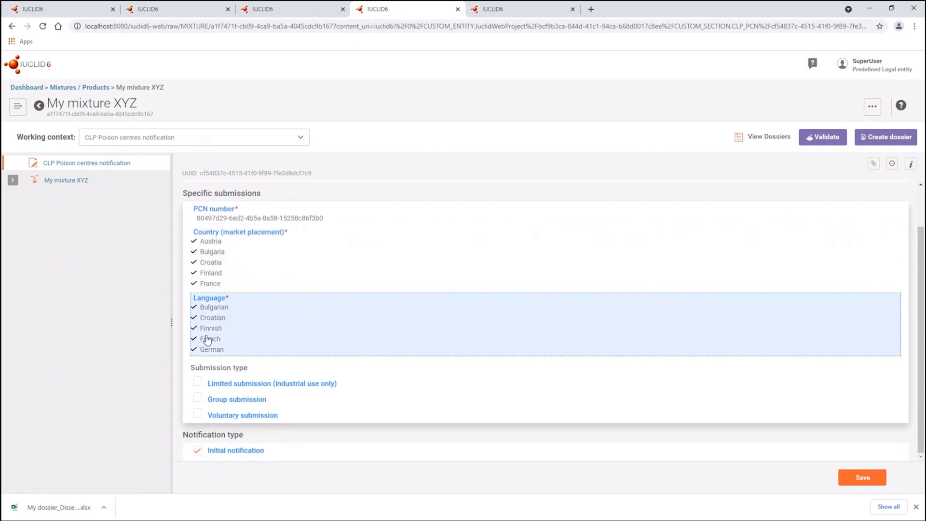
Step: Expand the mixture's classification and label elements section and open the 'Classification and labelling.001' record
left_click(12, 180)
left_click(23, 219)
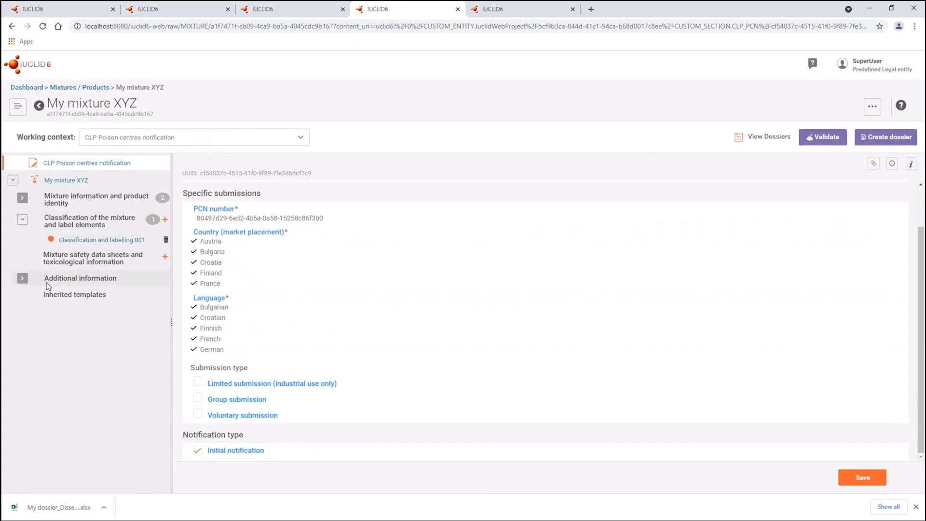
left_click(106, 240)
scroll(261, 273, "down", 4)
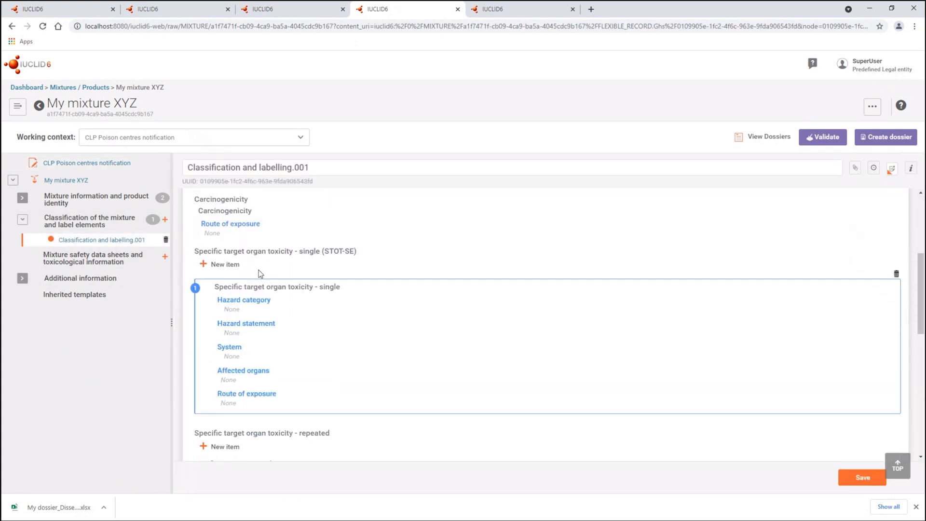
Step: Set Affected organs to 'other:' in the specific target organ toxicity - single entry, and go through its text fields for each language
left_click(239, 374)
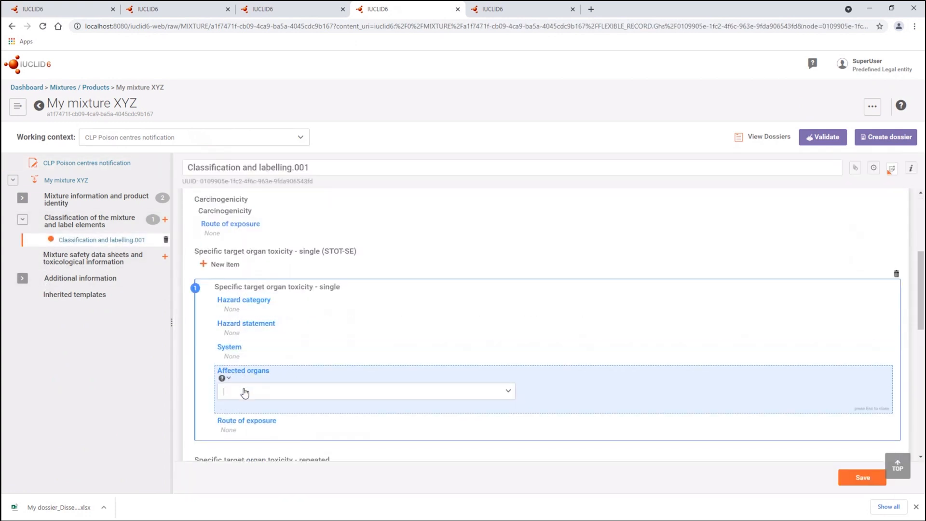
left_click(265, 388)
type("other")
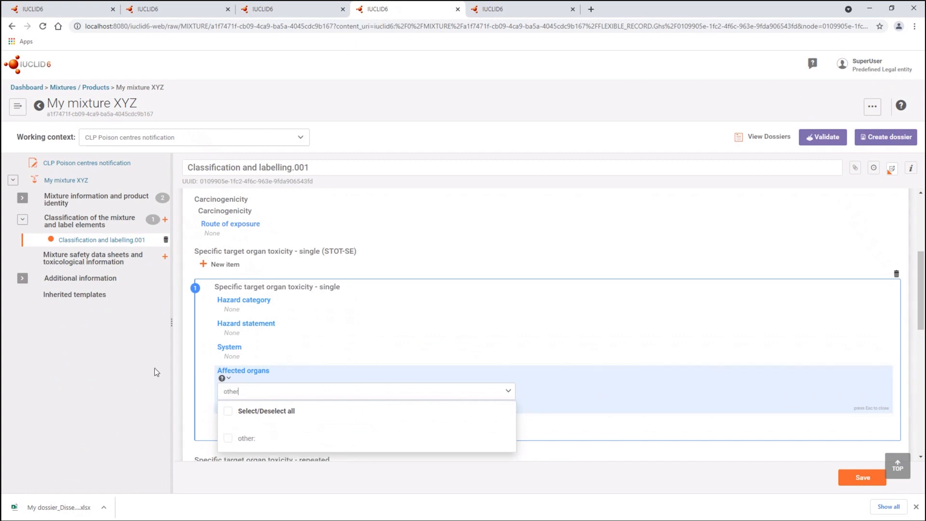
left_click(228, 441)
scroll(283, 363, "down", 3)
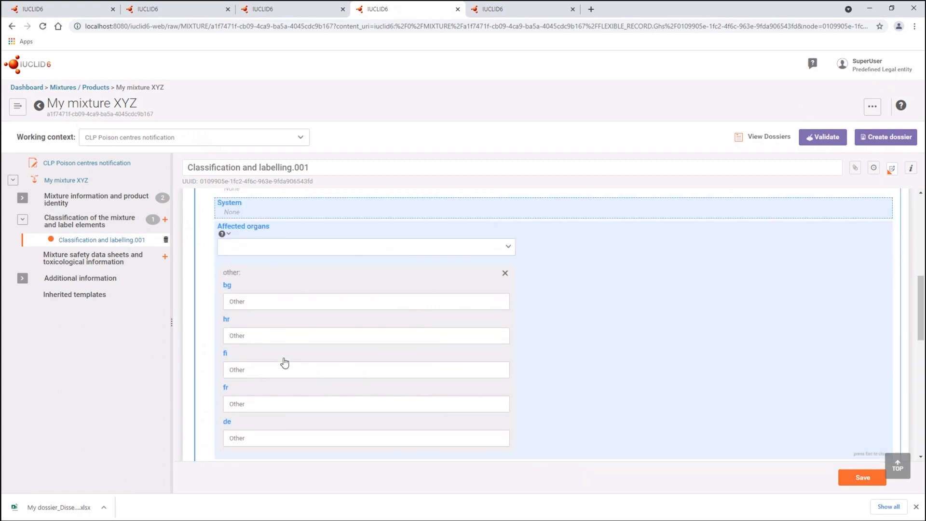
left_click(230, 298)
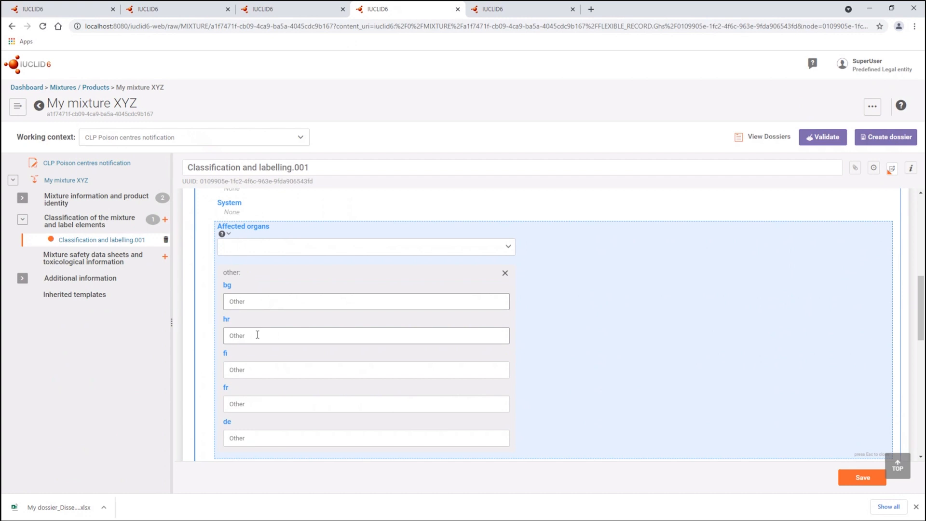
left_click(252, 403)
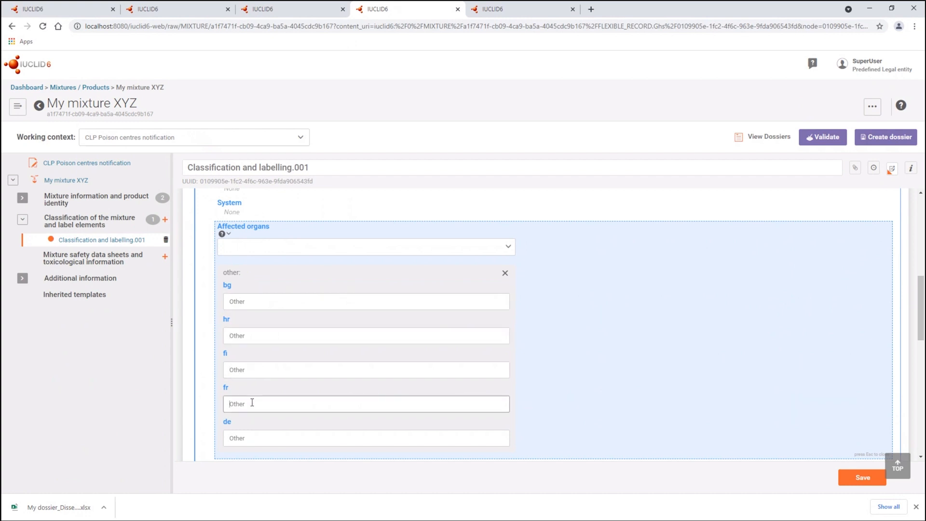
left_click(251, 442)
left_click(254, 292)
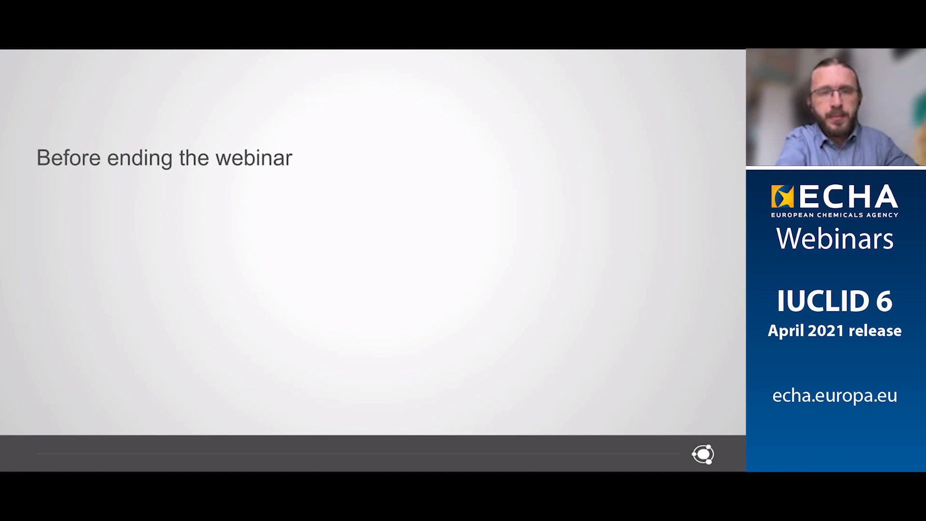
key("Right")
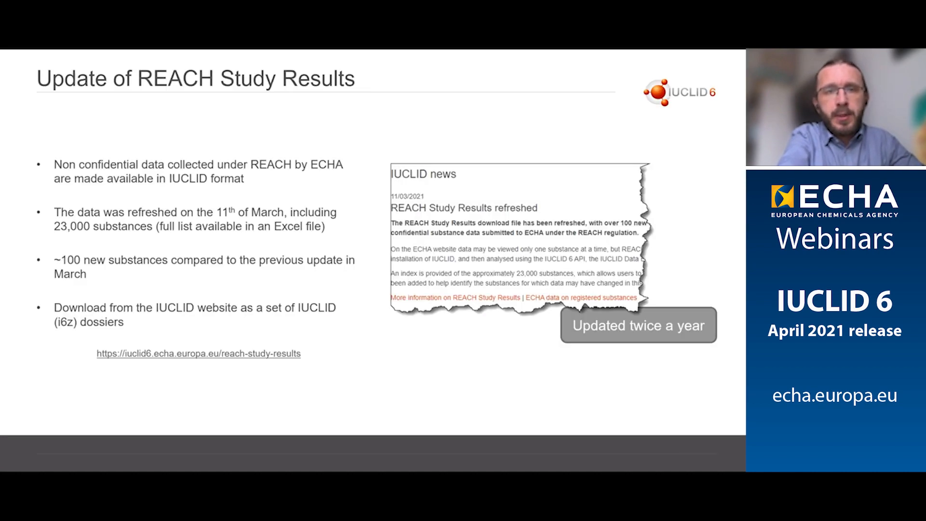